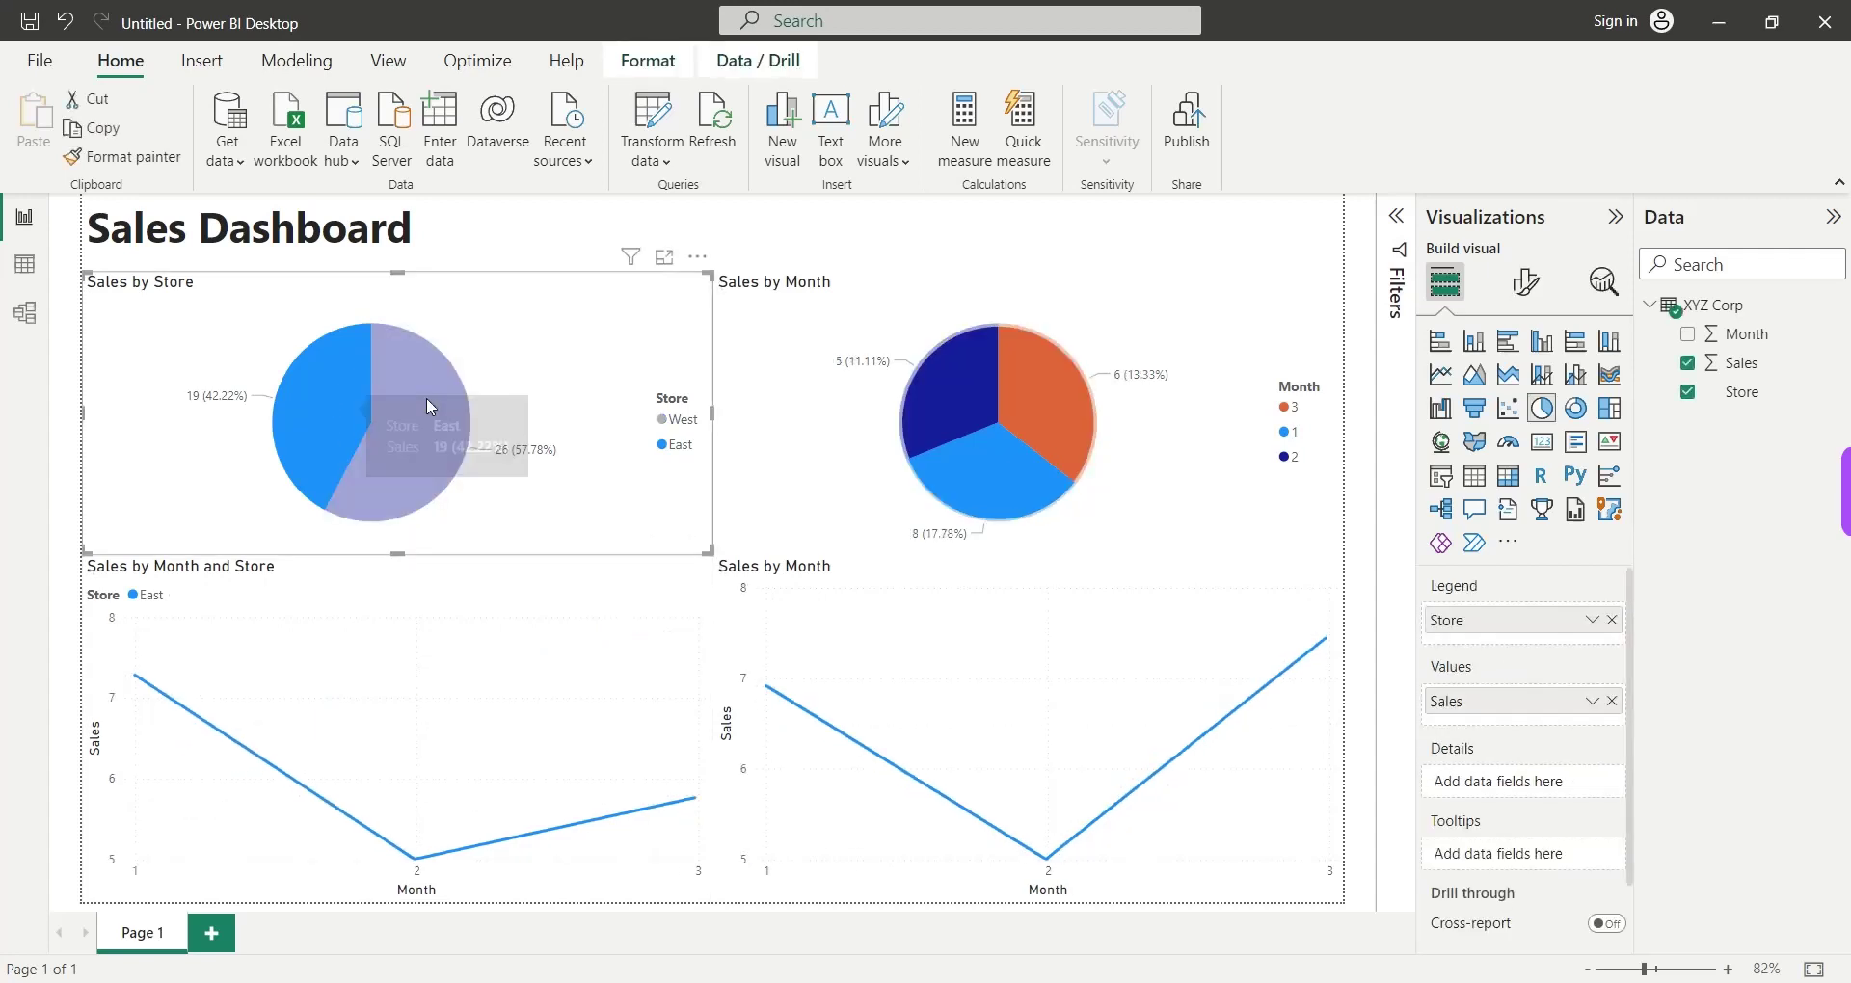
Cross-filter the finished dashboard by store, months 1–3 and line-chart points, clearing each filter.
click(424, 384)
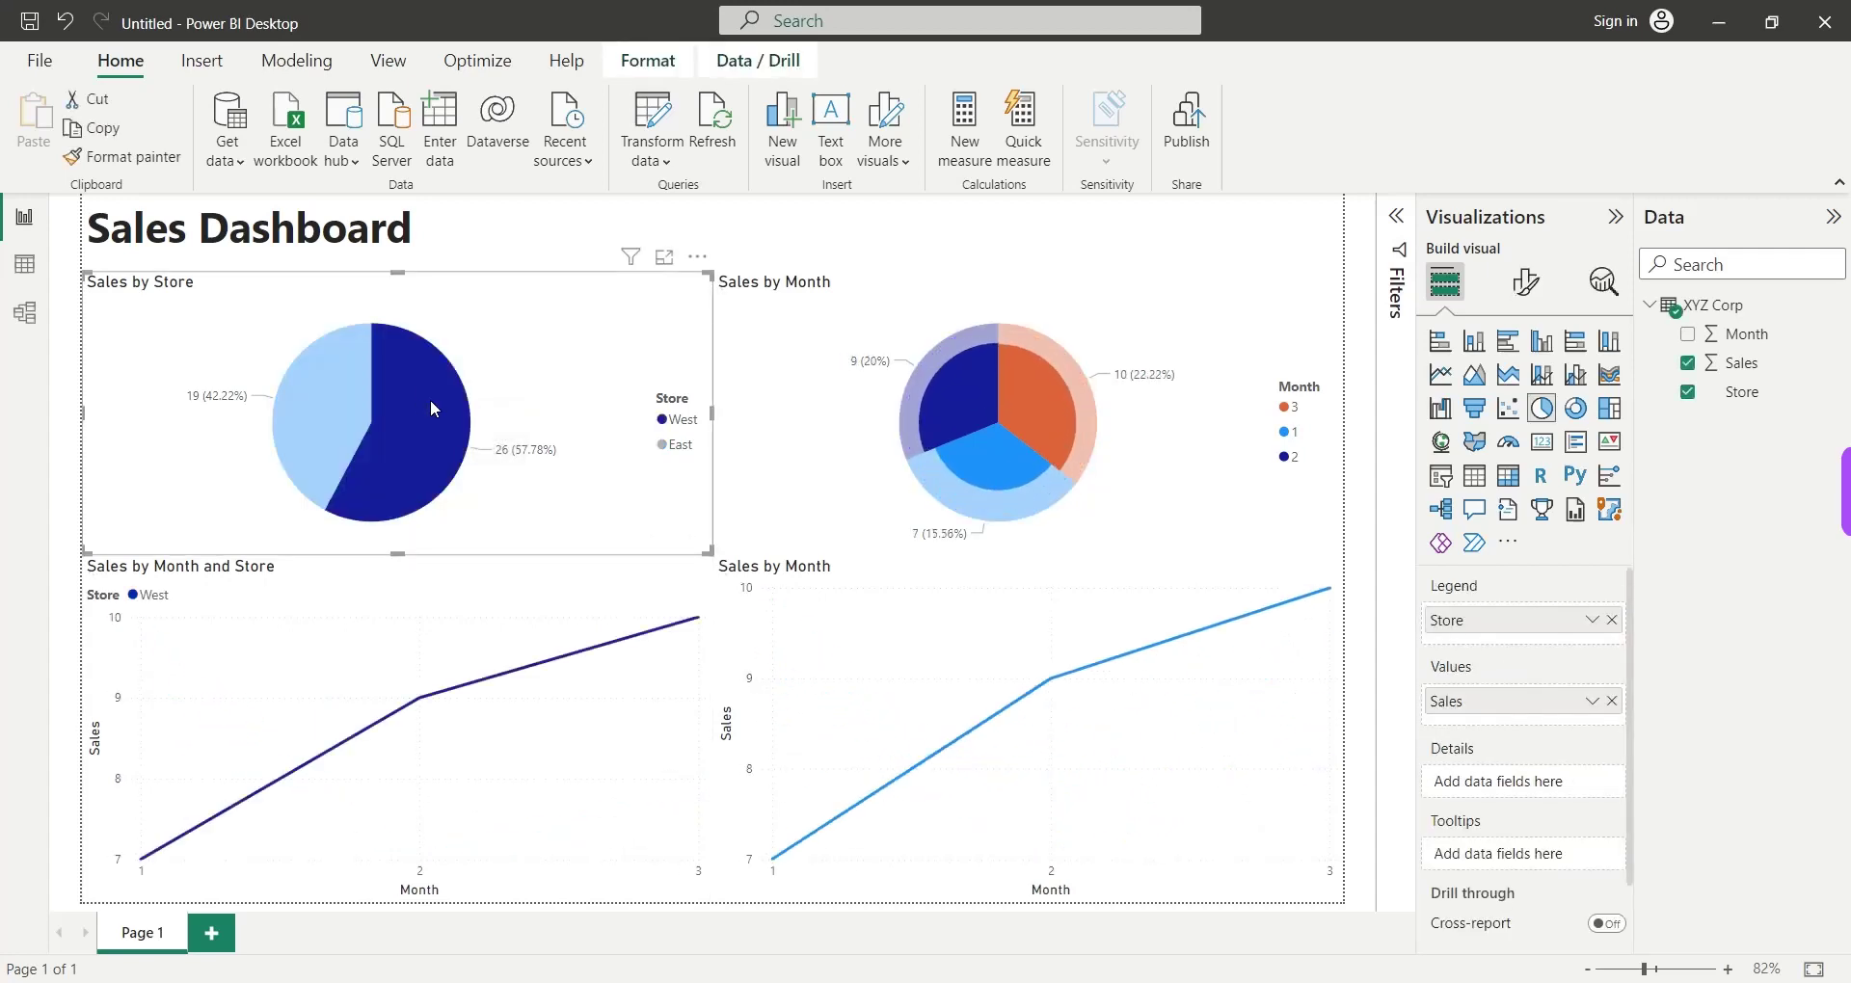
click(956, 399)
click(1043, 393)
click(987, 494)
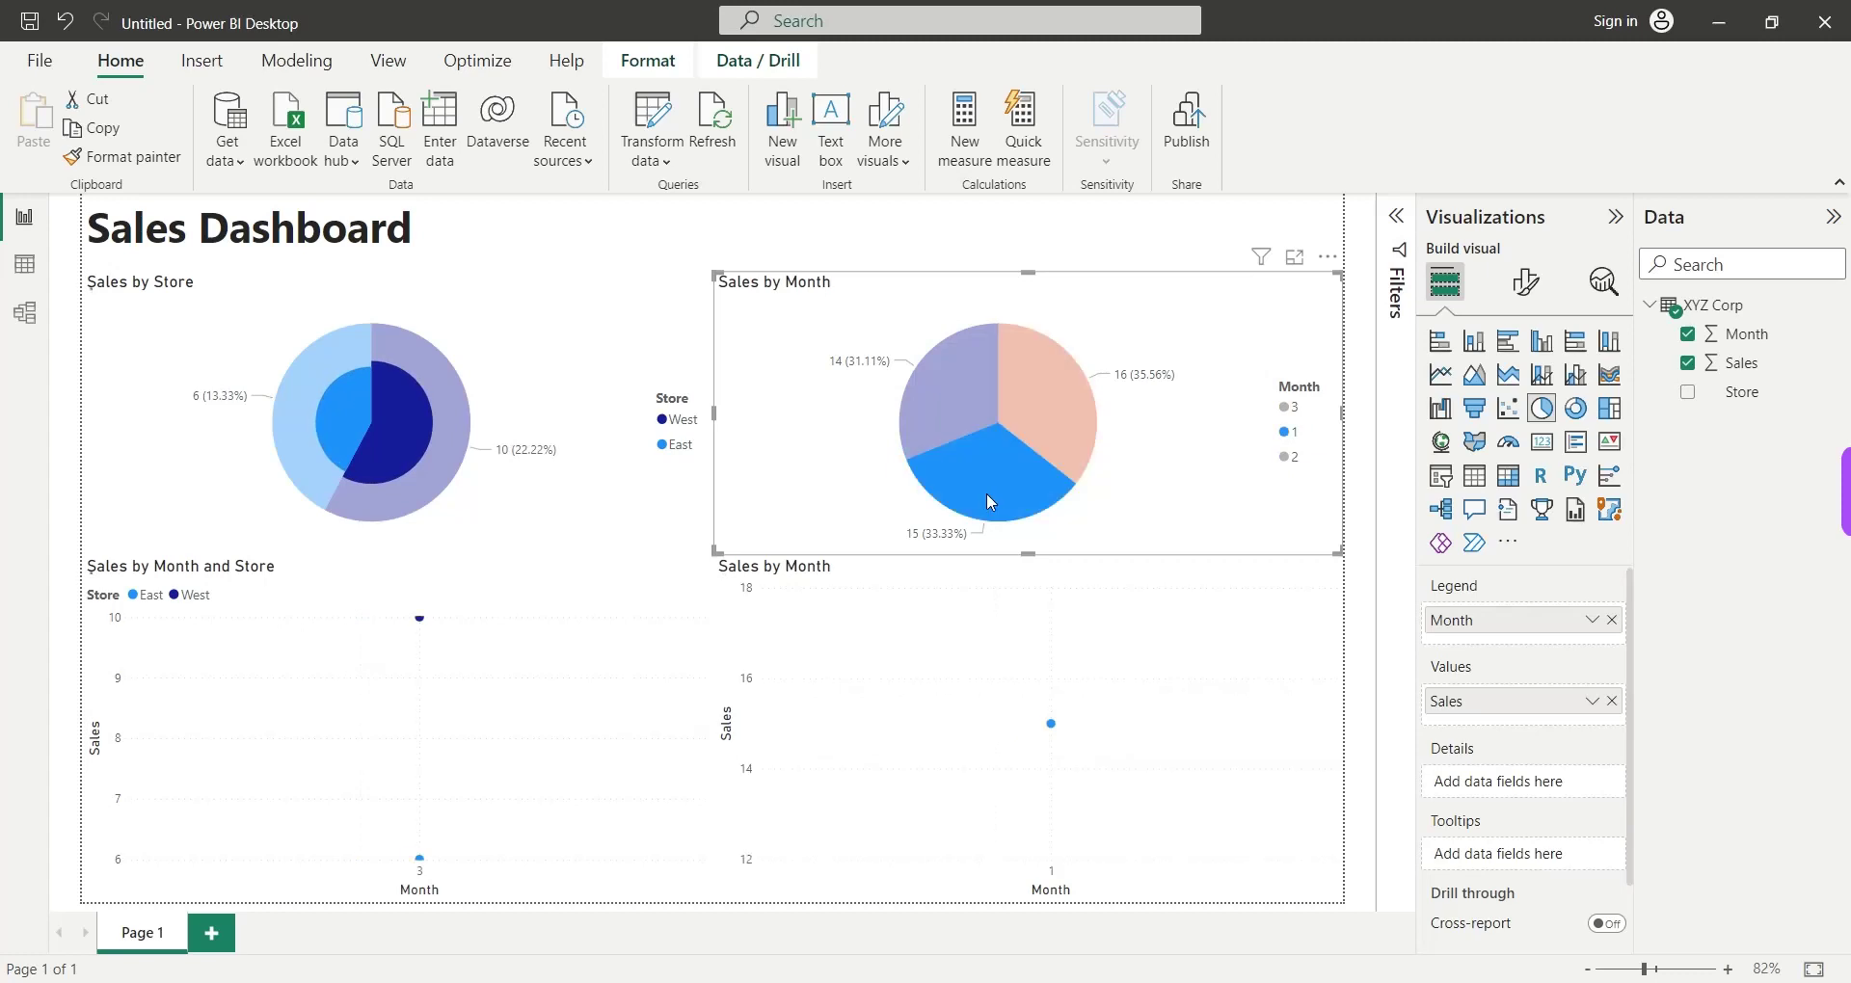
click(820, 463)
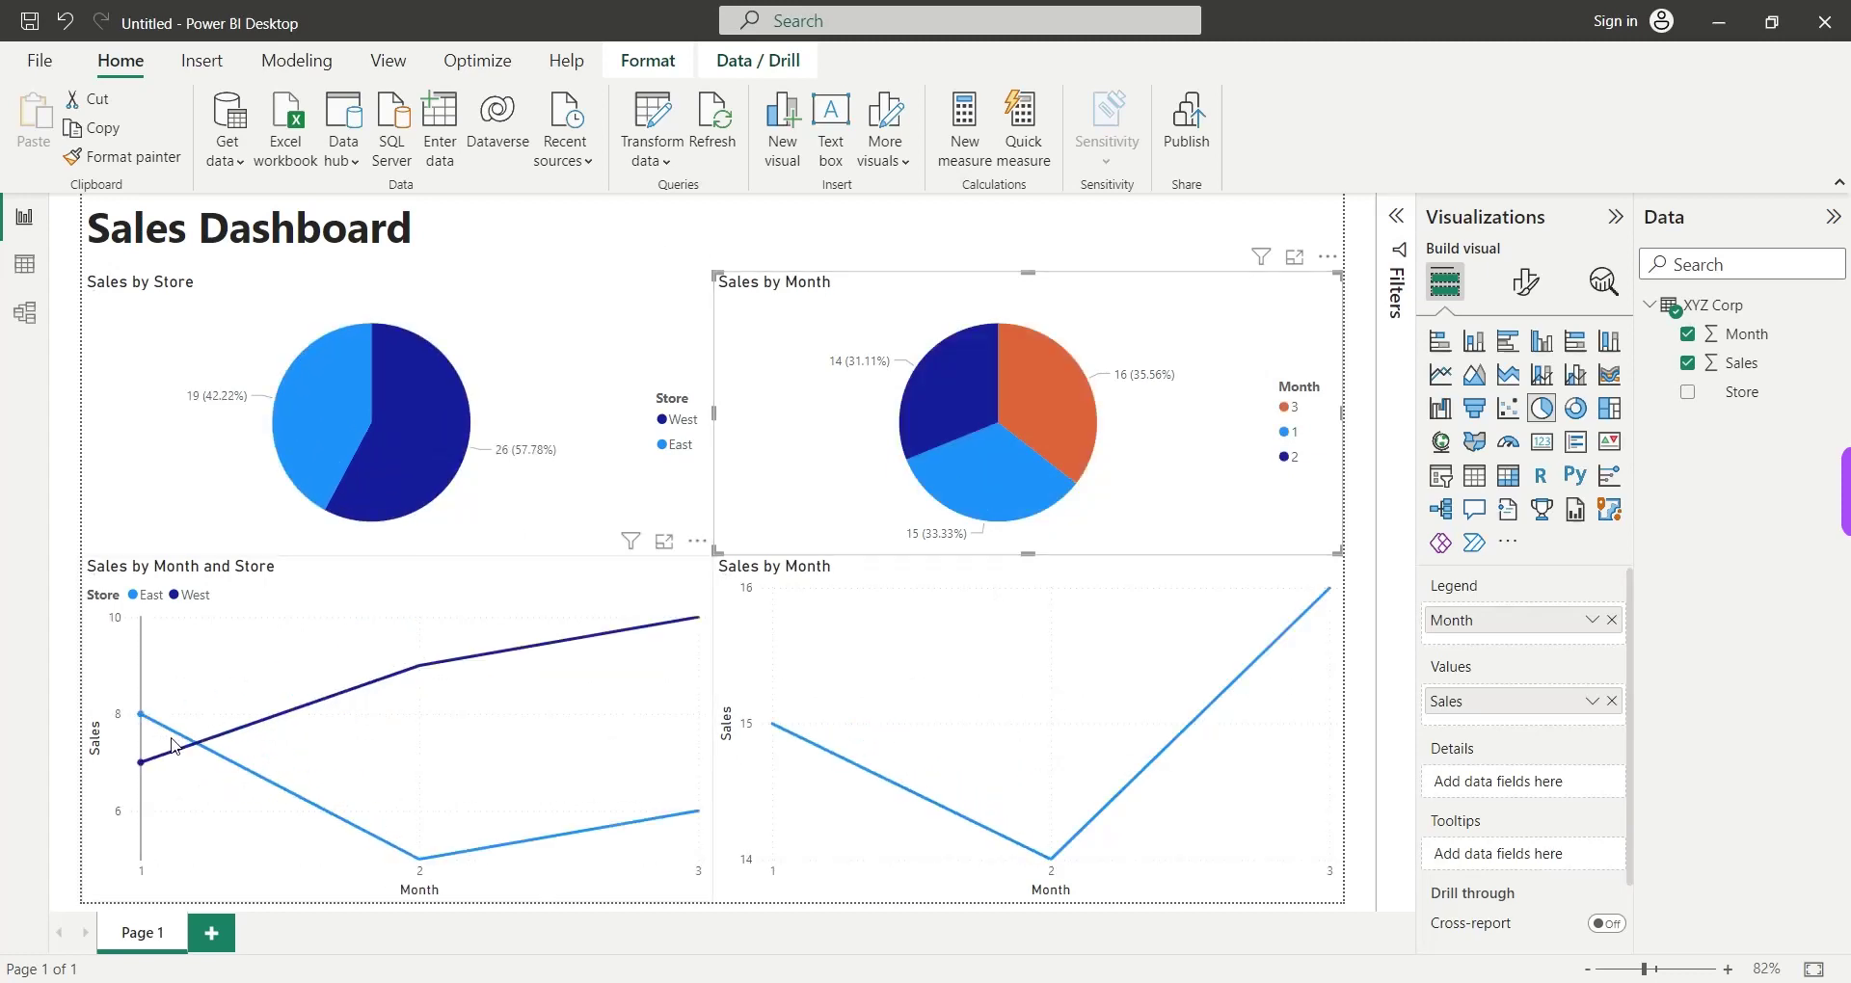
click(174, 745)
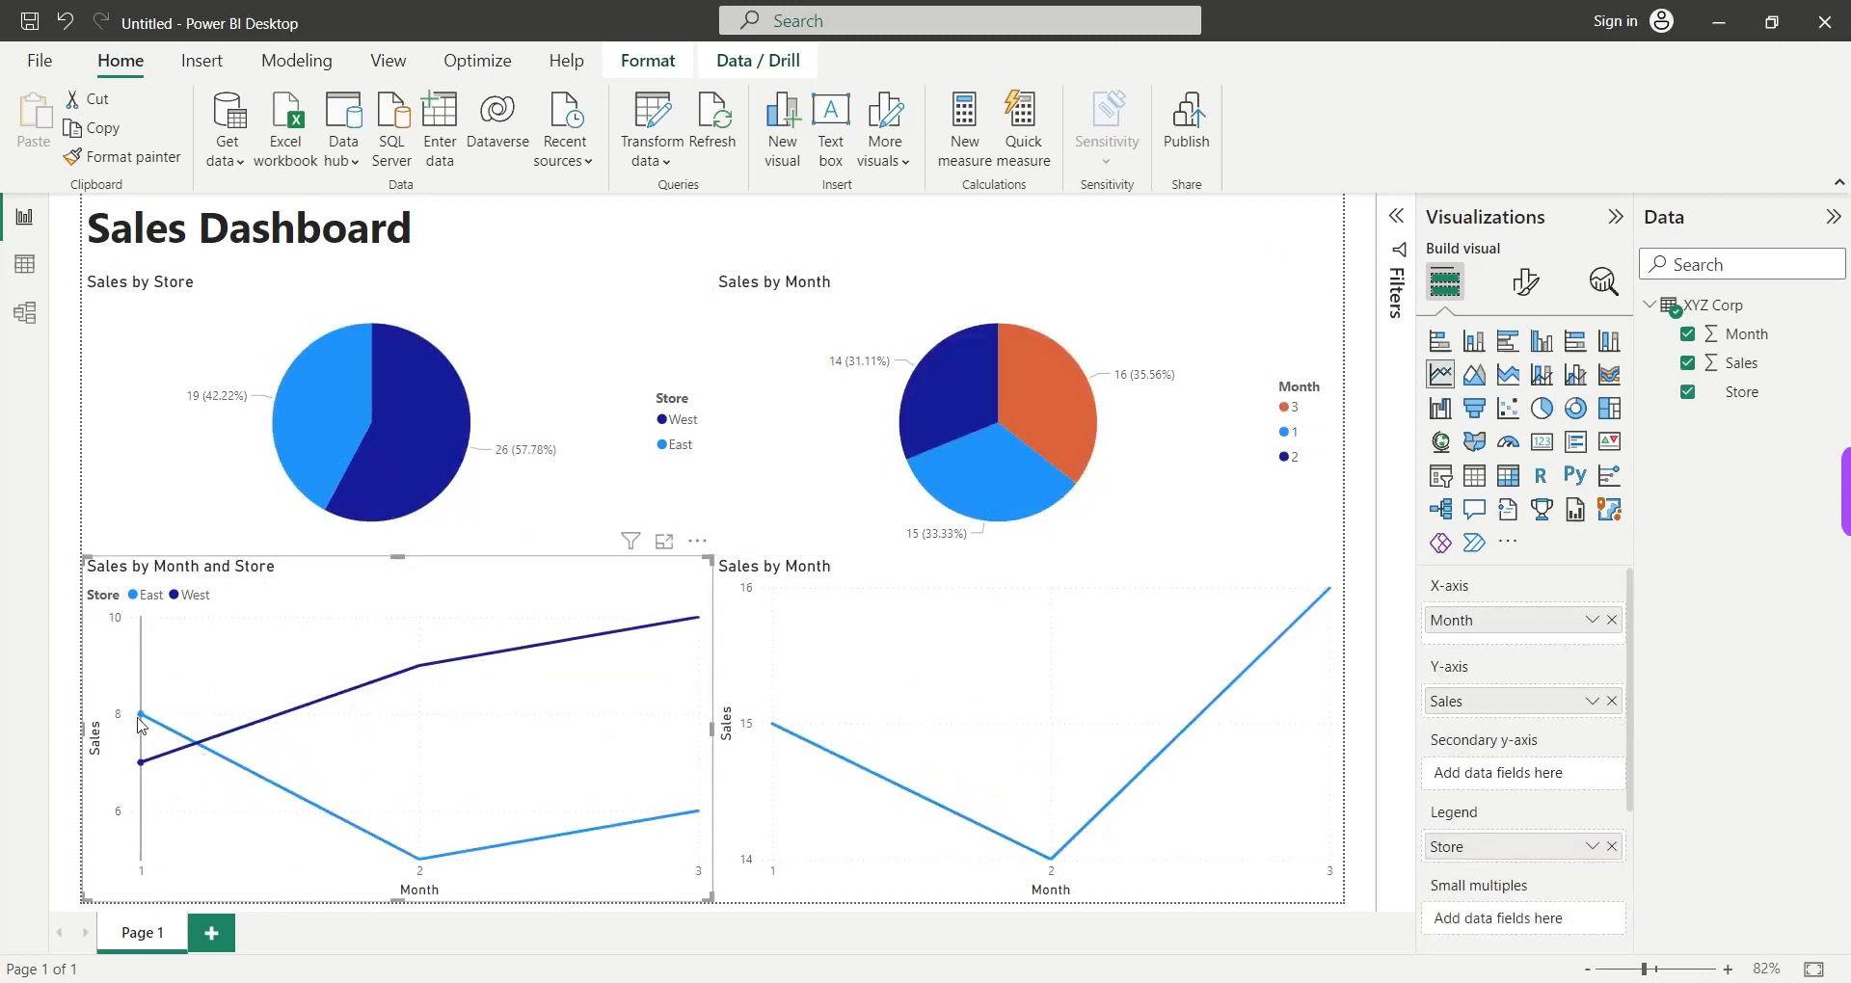
click(141, 714)
click(421, 666)
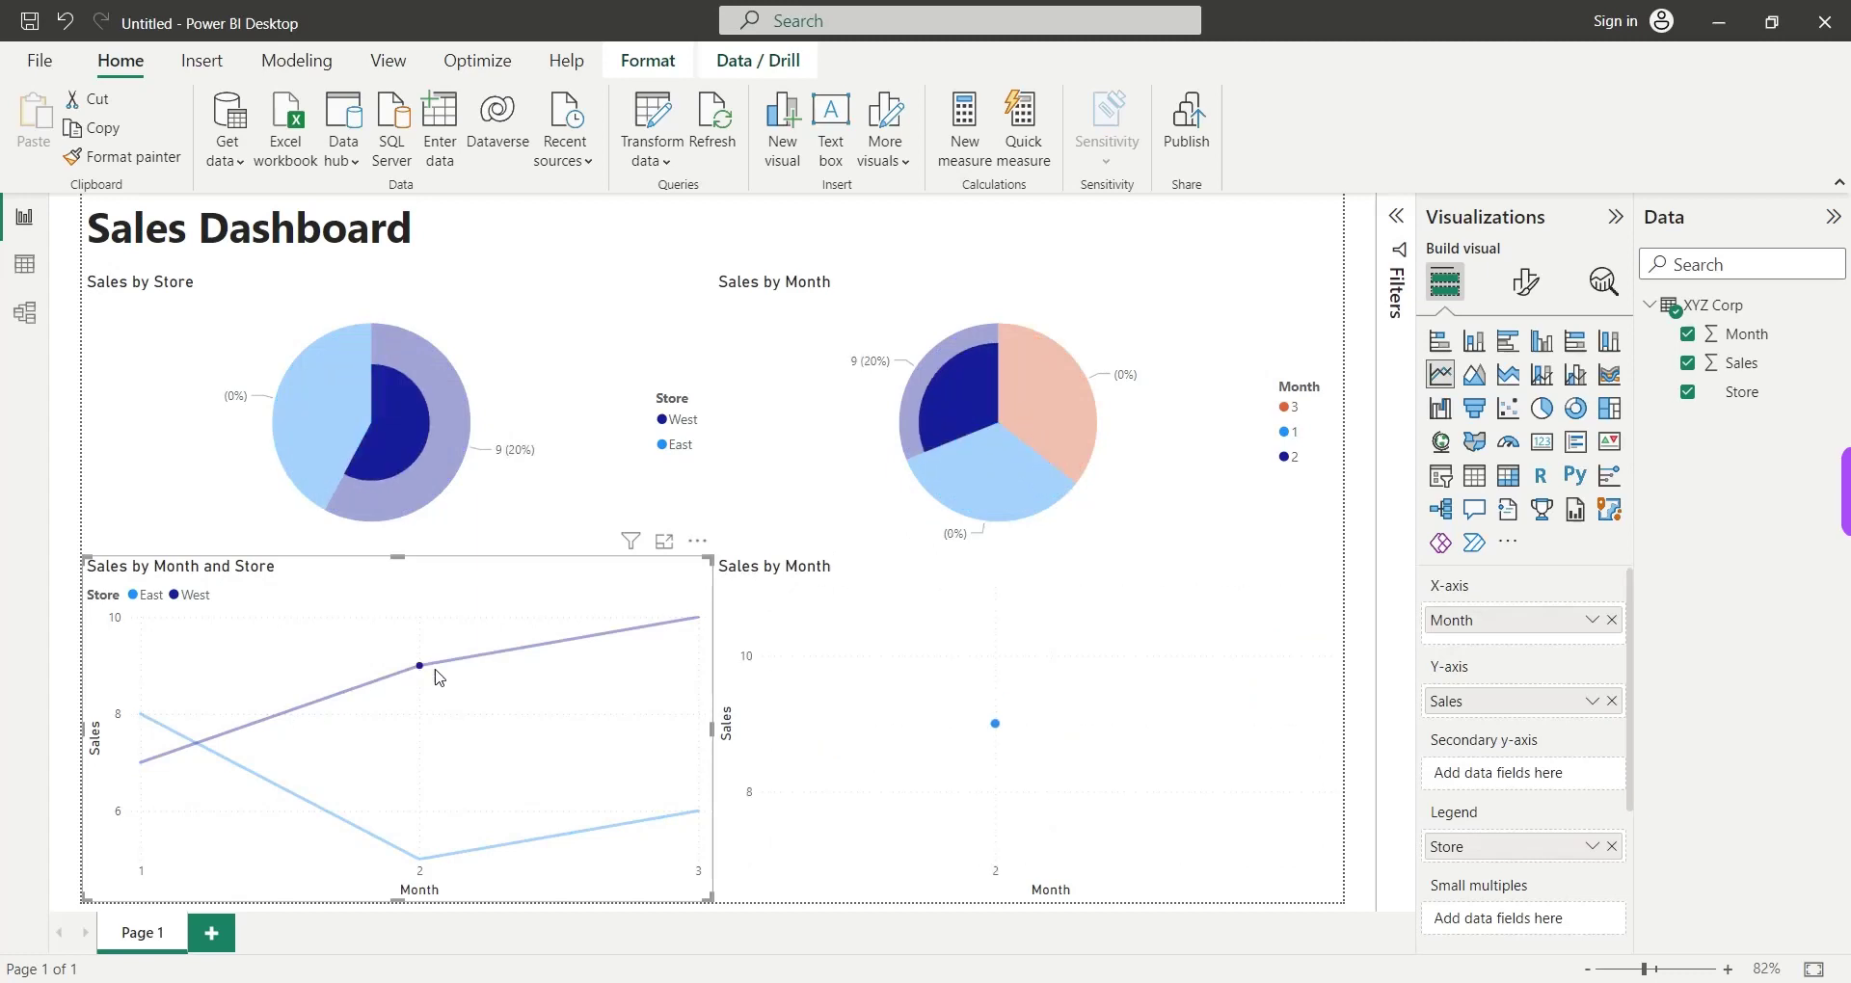
click(698, 618)
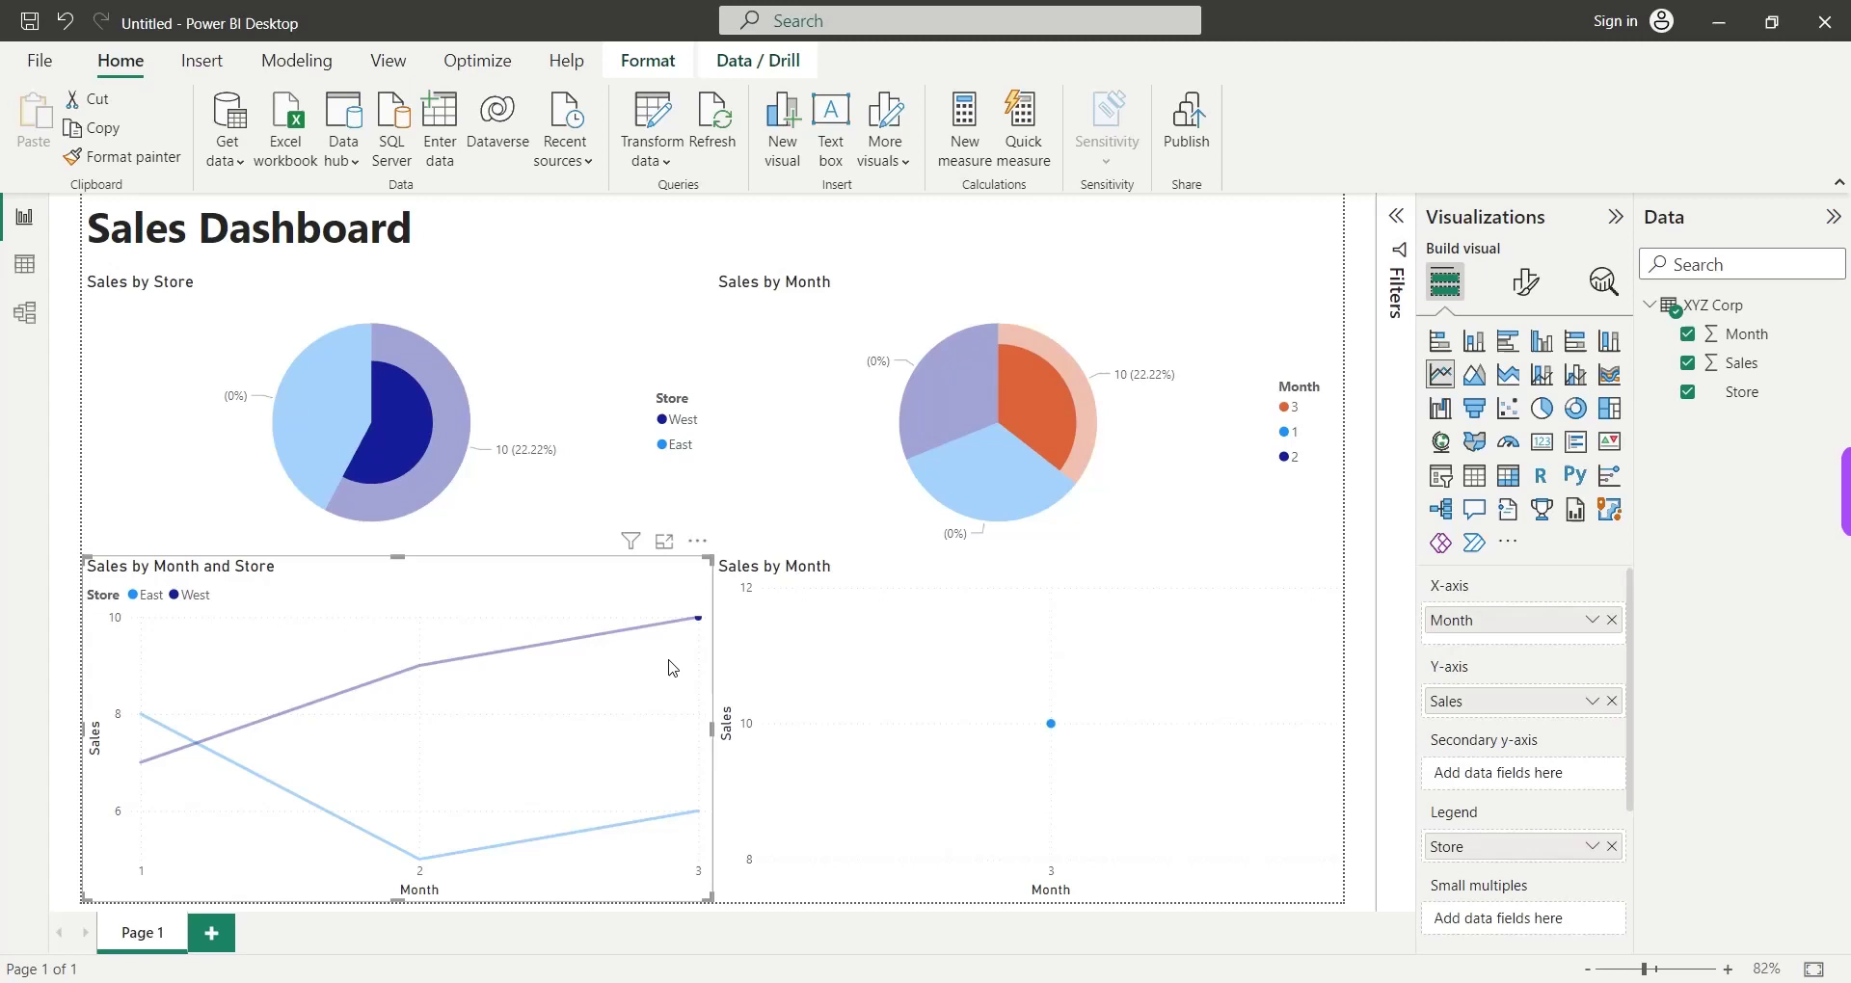
click(699, 618)
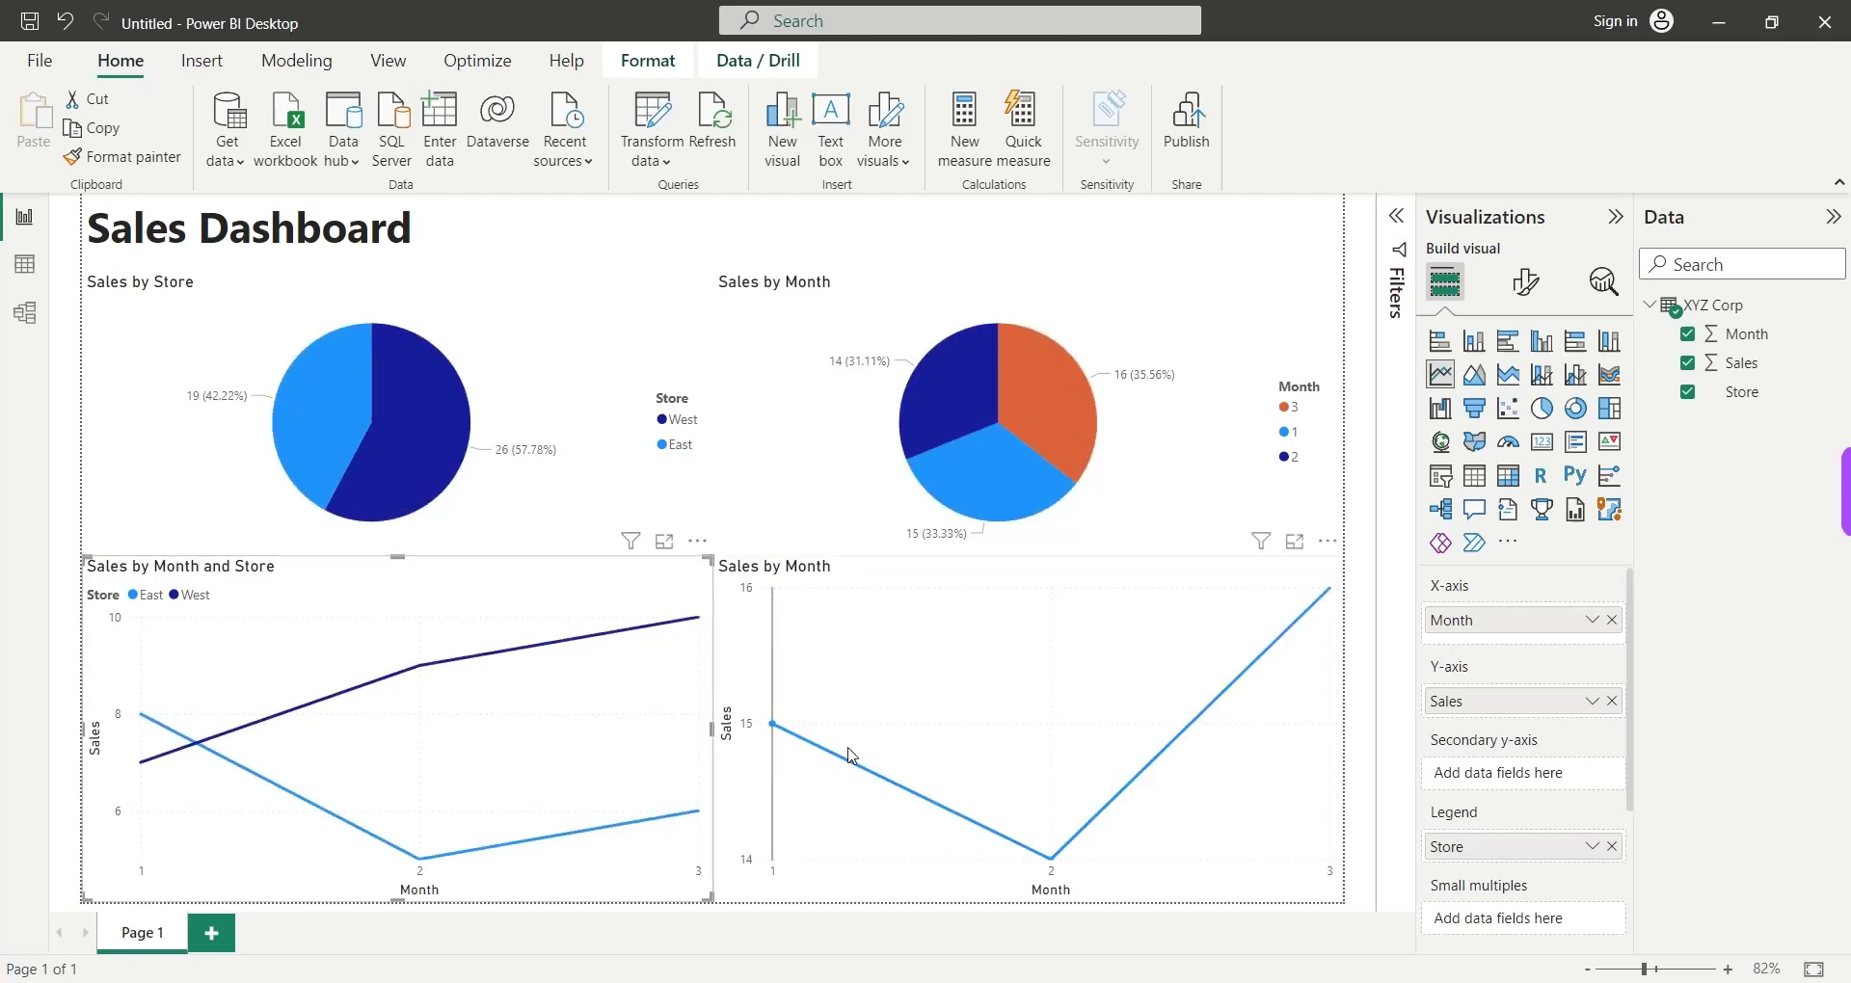
click(1051, 857)
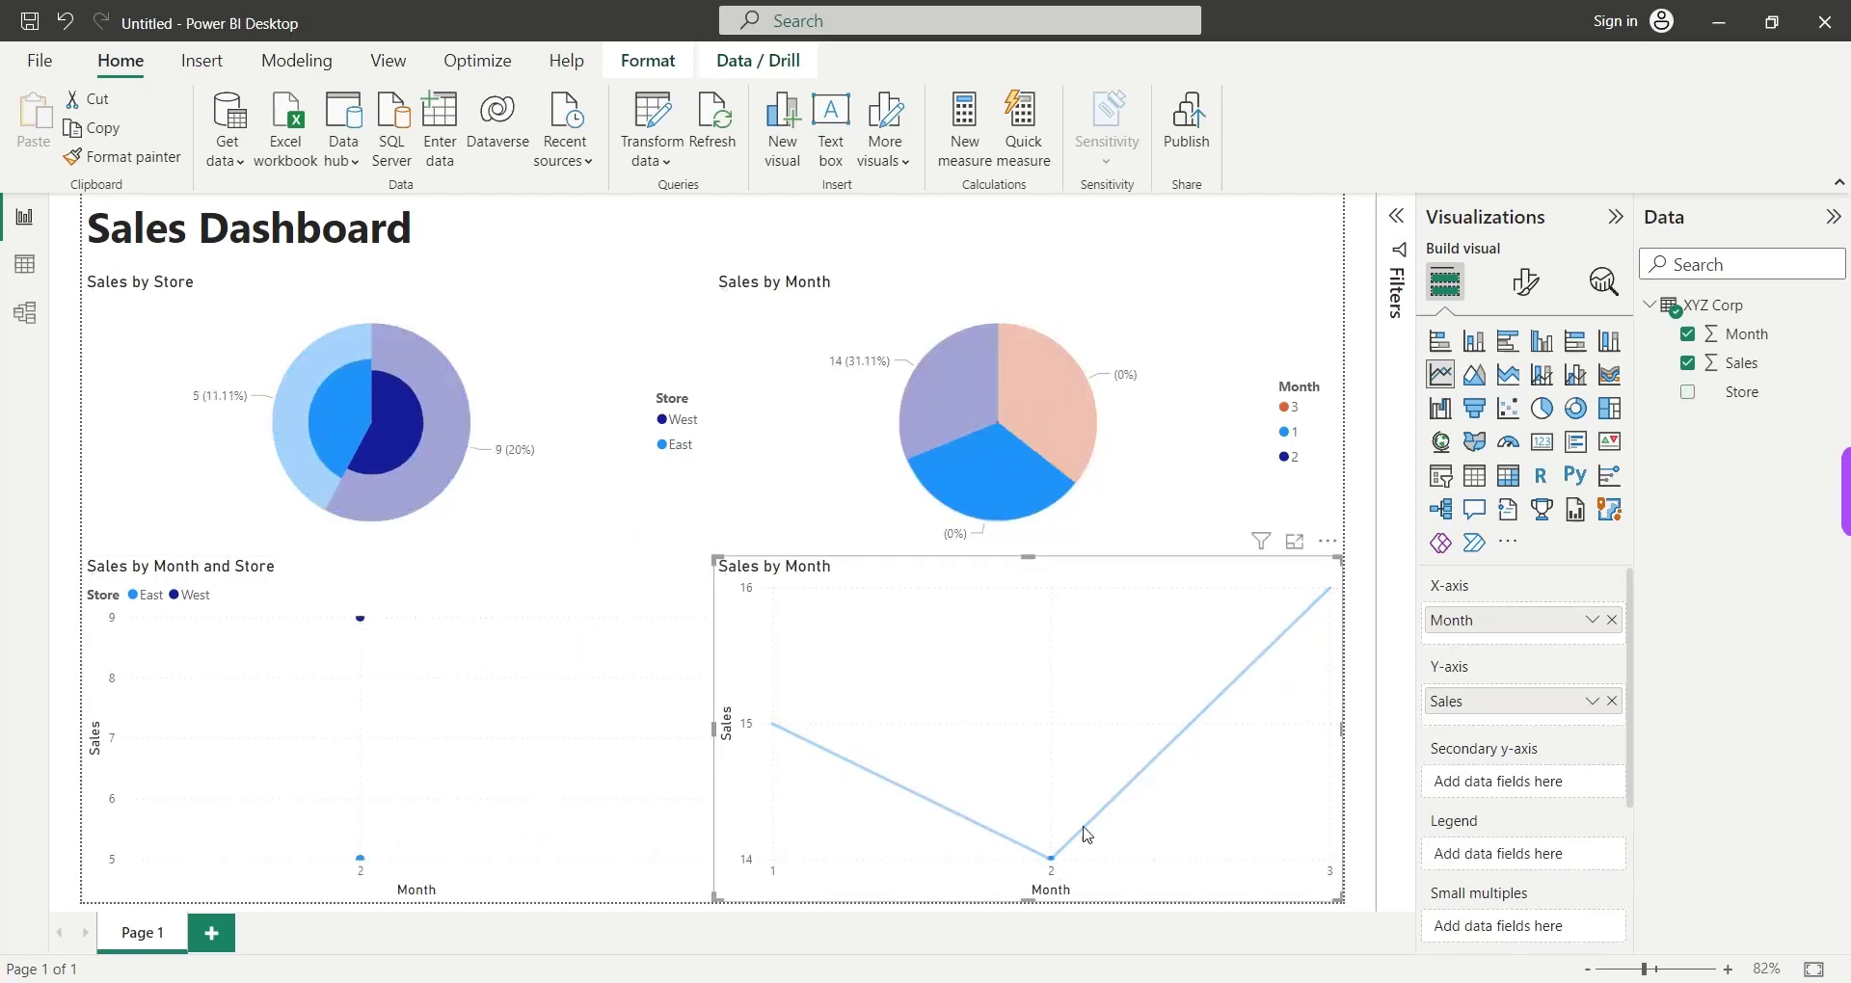
click(1332, 602)
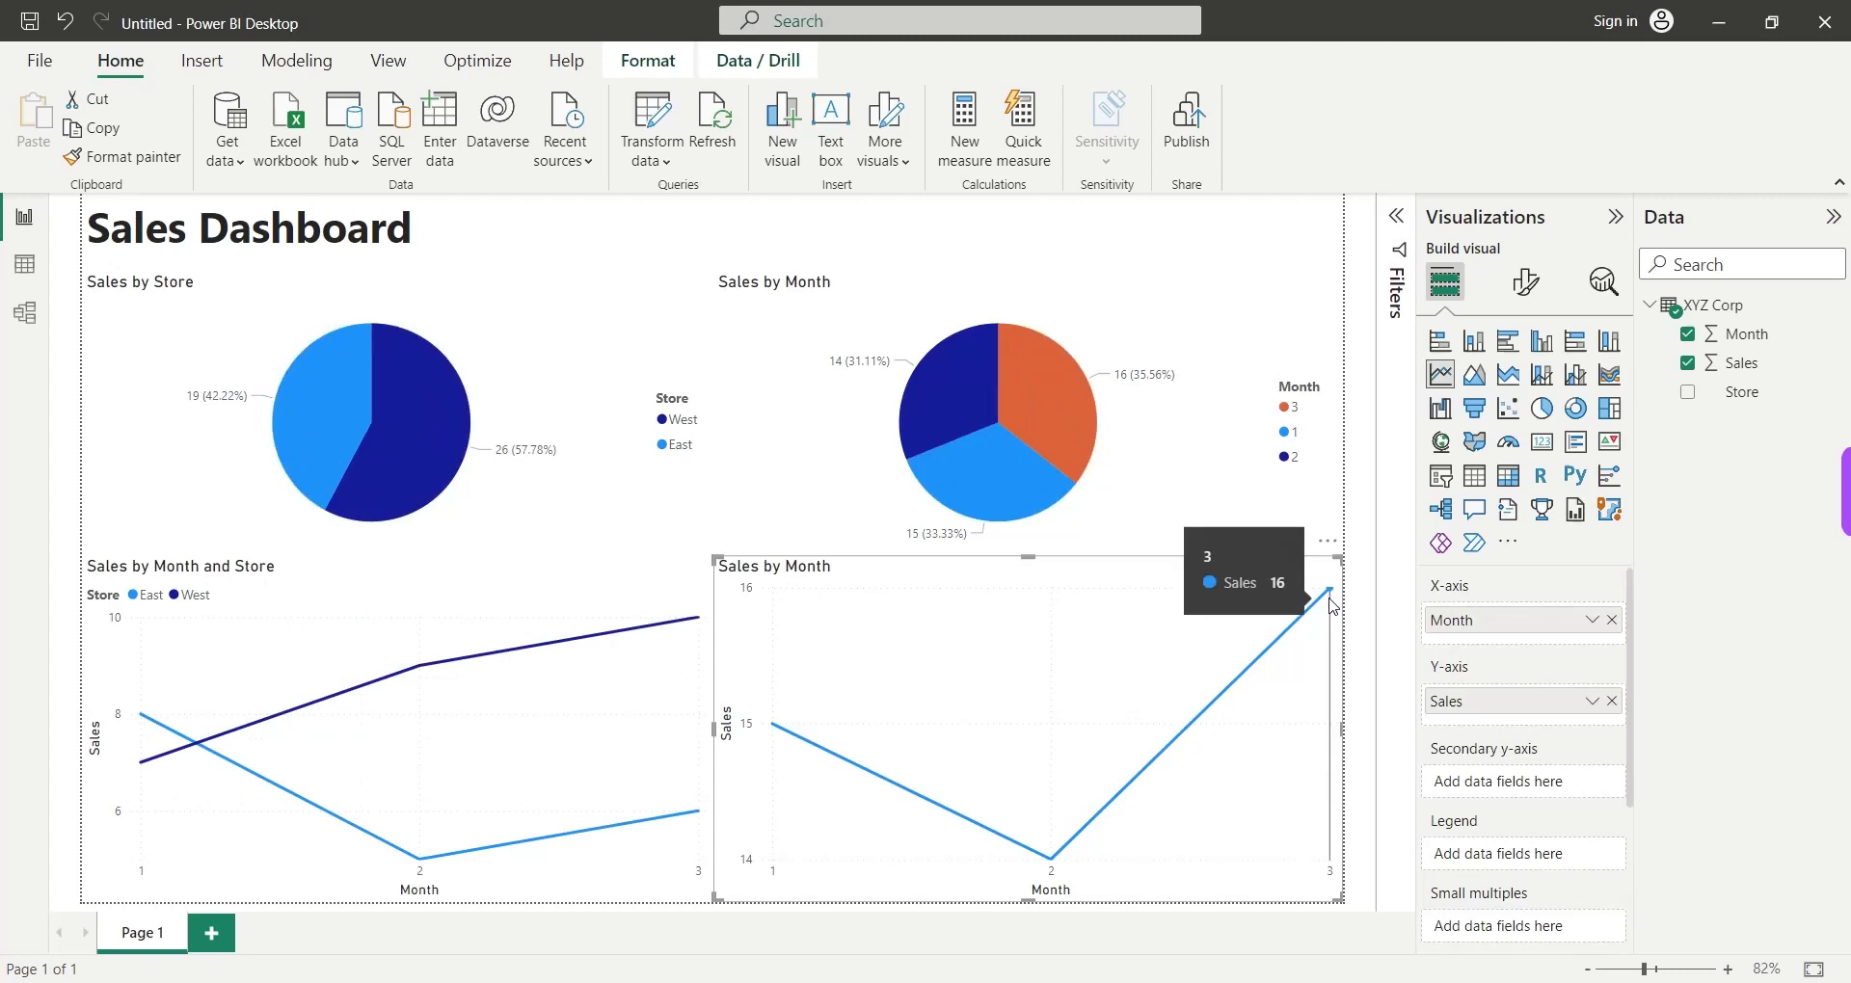
Filter to the East store, then start a new table via Get data > Enter data.
click(358, 424)
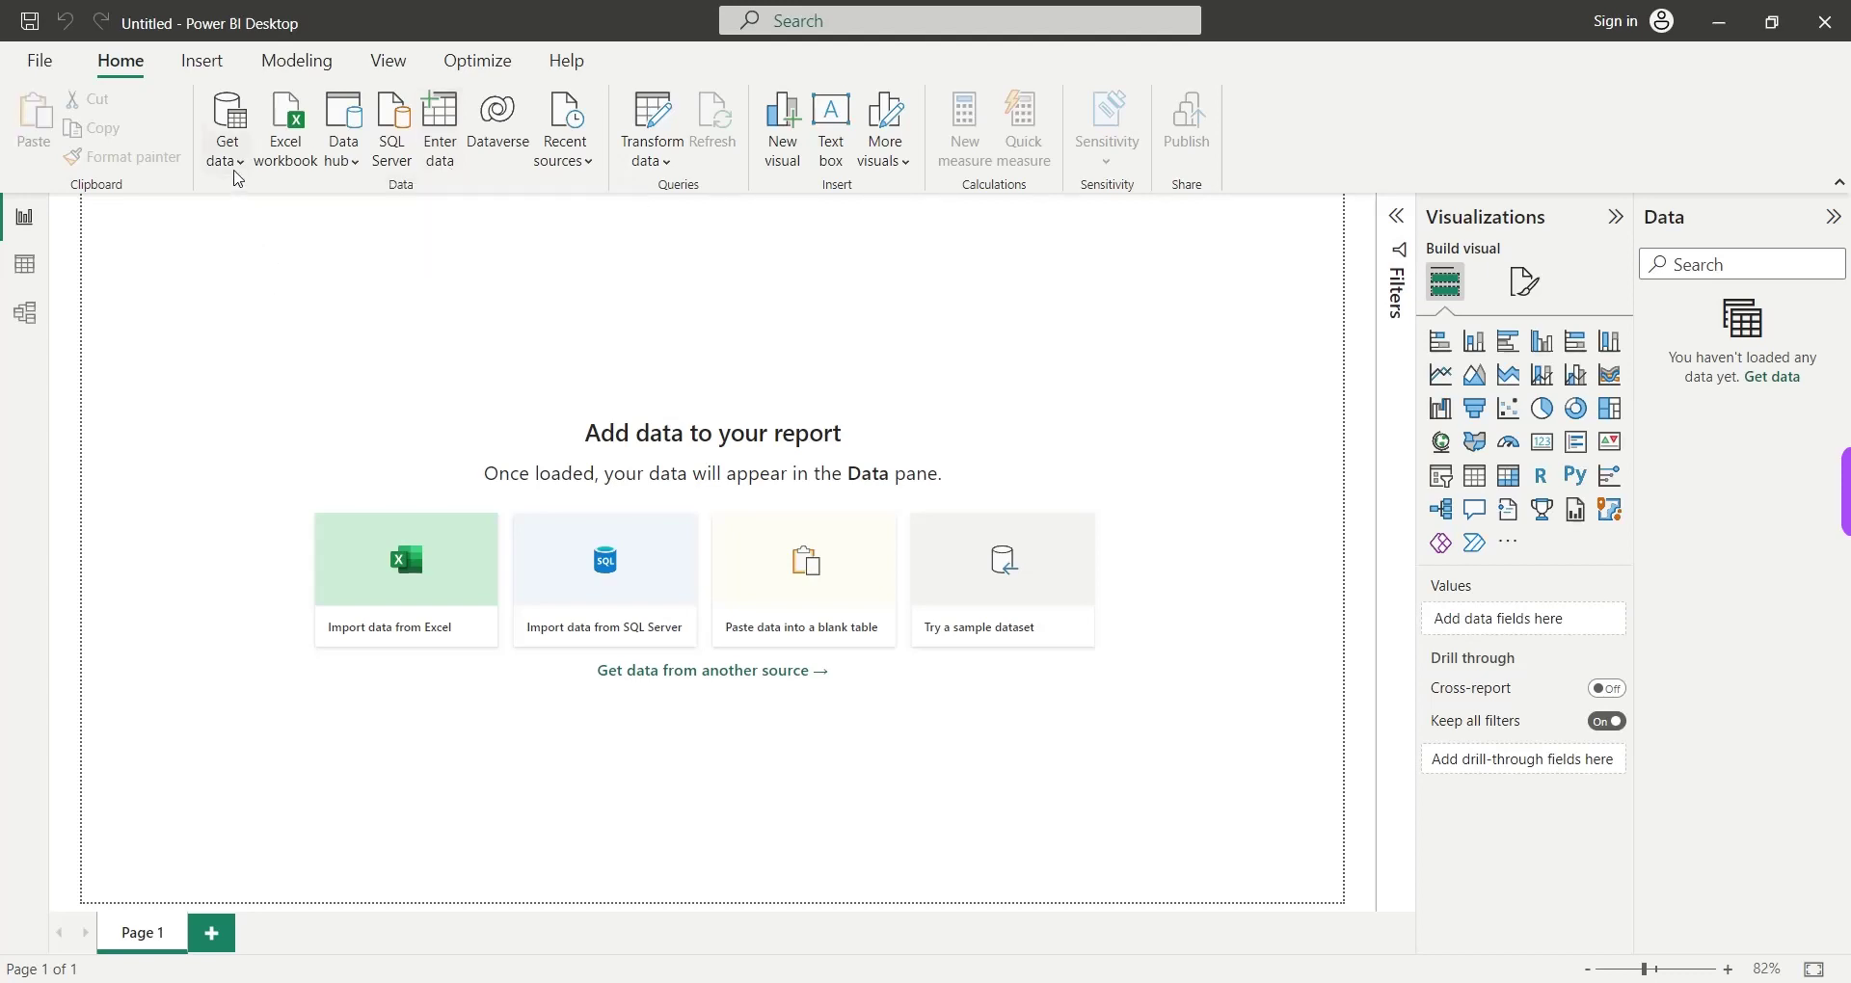
click(233, 164)
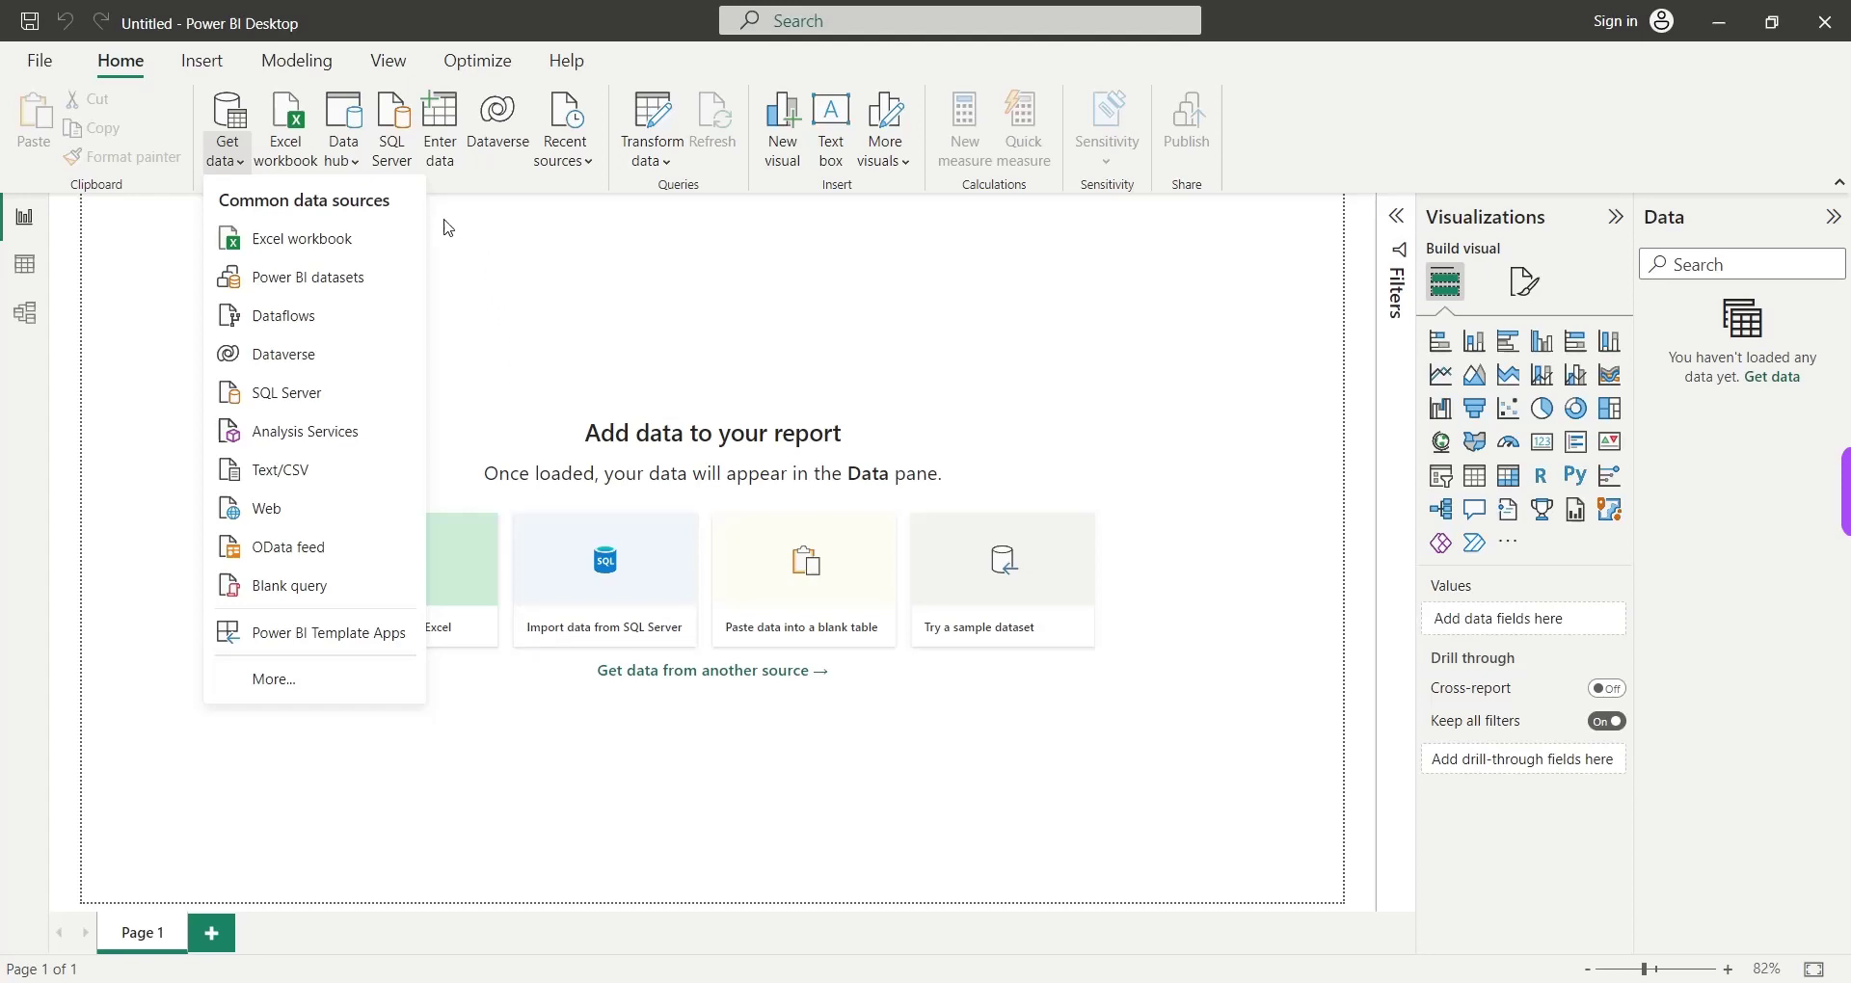
click(446, 166)
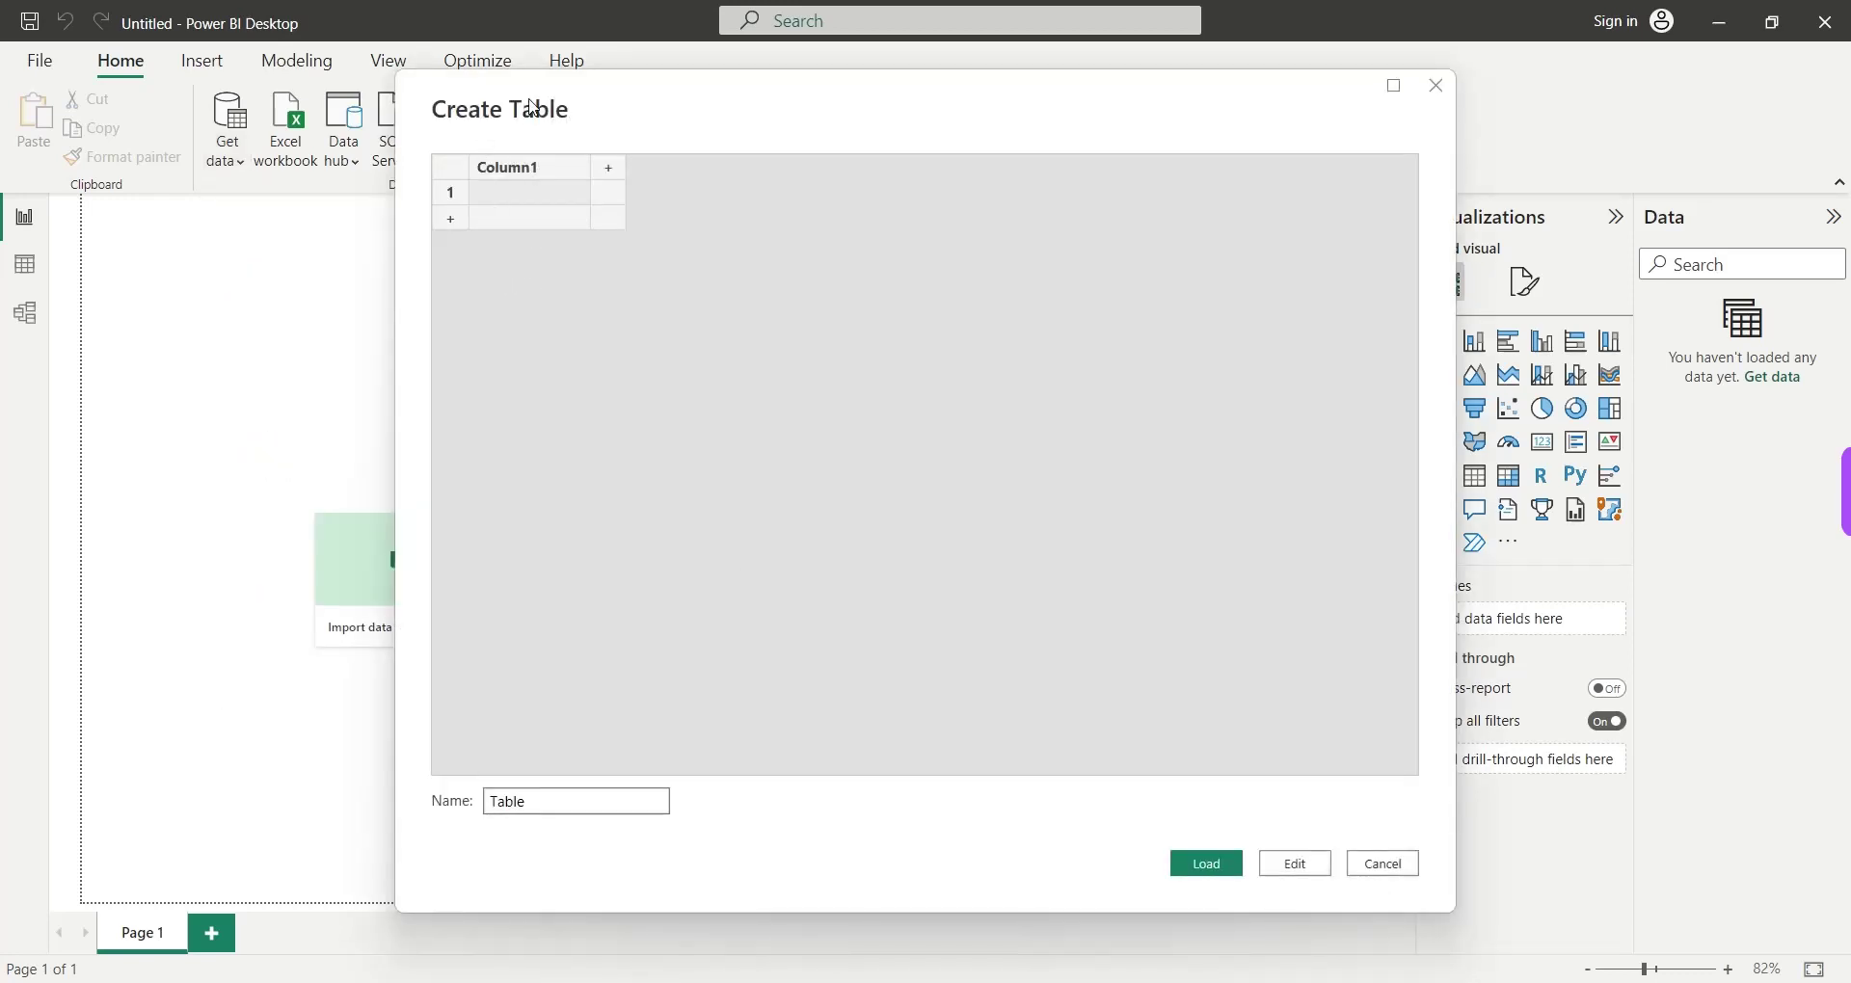
Rename the new table from Table to 'XYZ Corp'.
drag(533, 108, 516, 109)
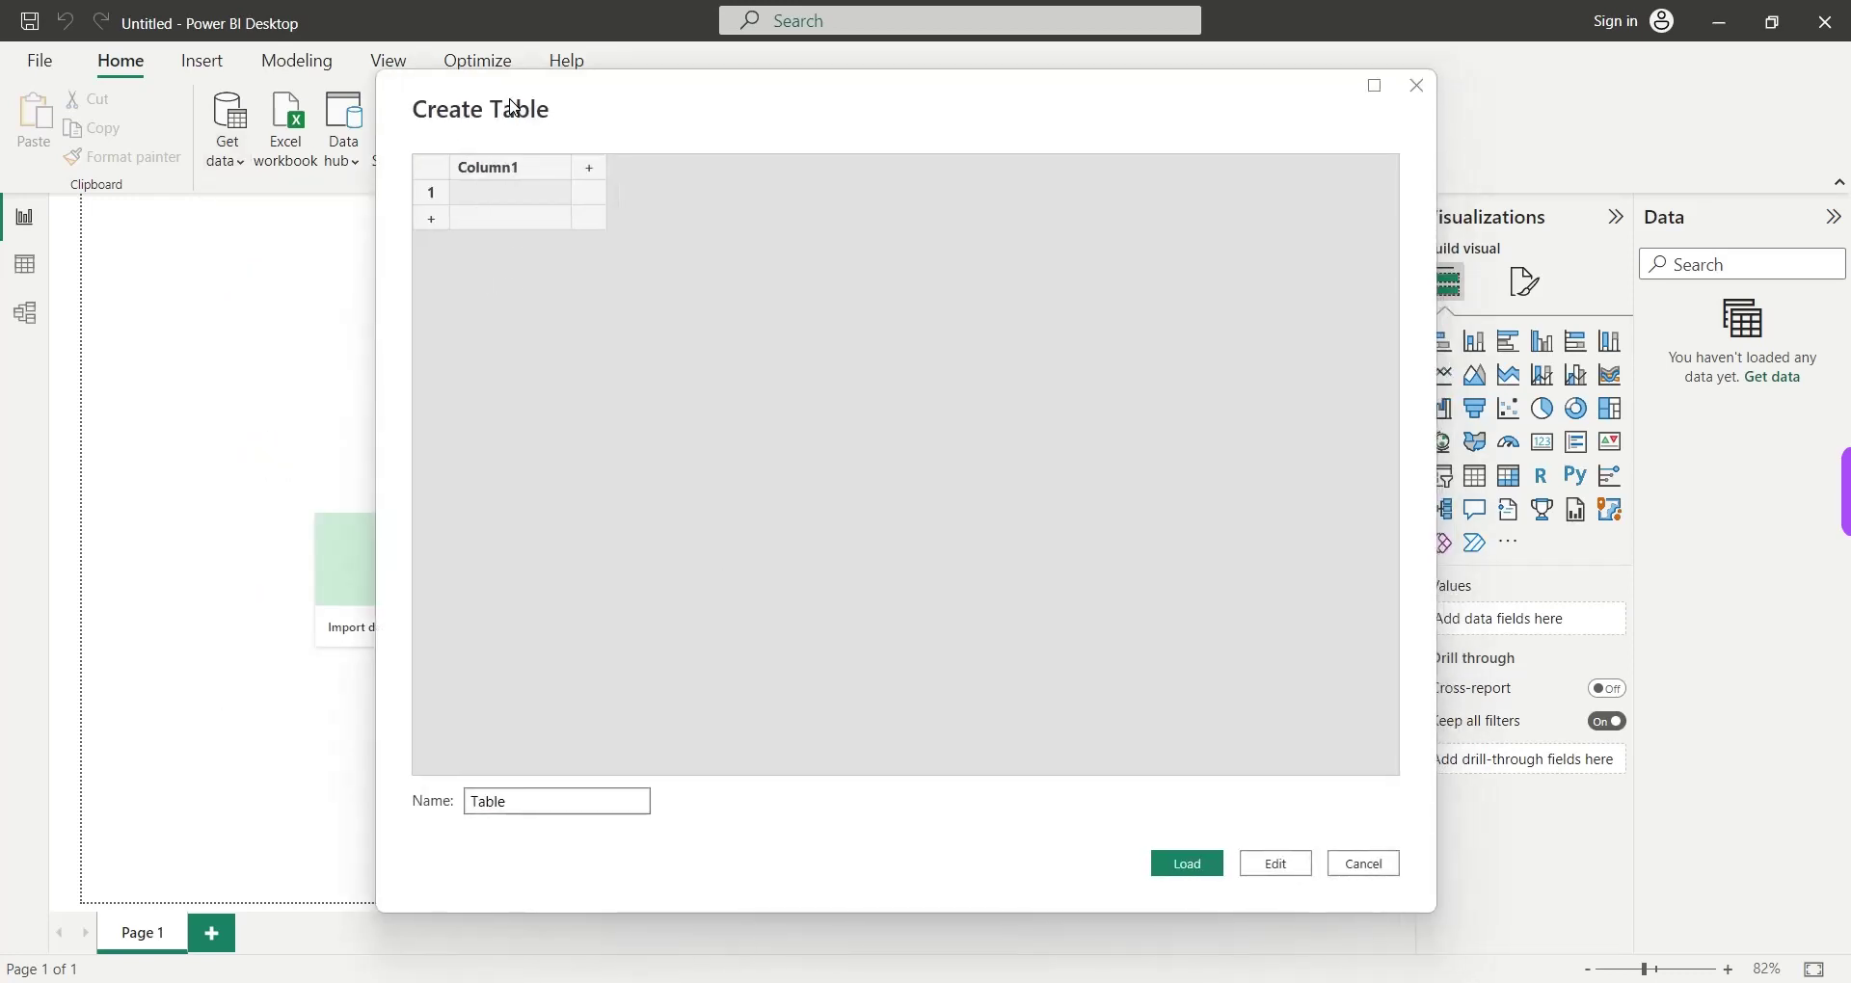
double_click(552, 801)
click(514, 304)
drag(595, 792, 275, 790)
text(XYZ Corp)
Enter East and West in the first column and name that column Store.
click(461, 196)
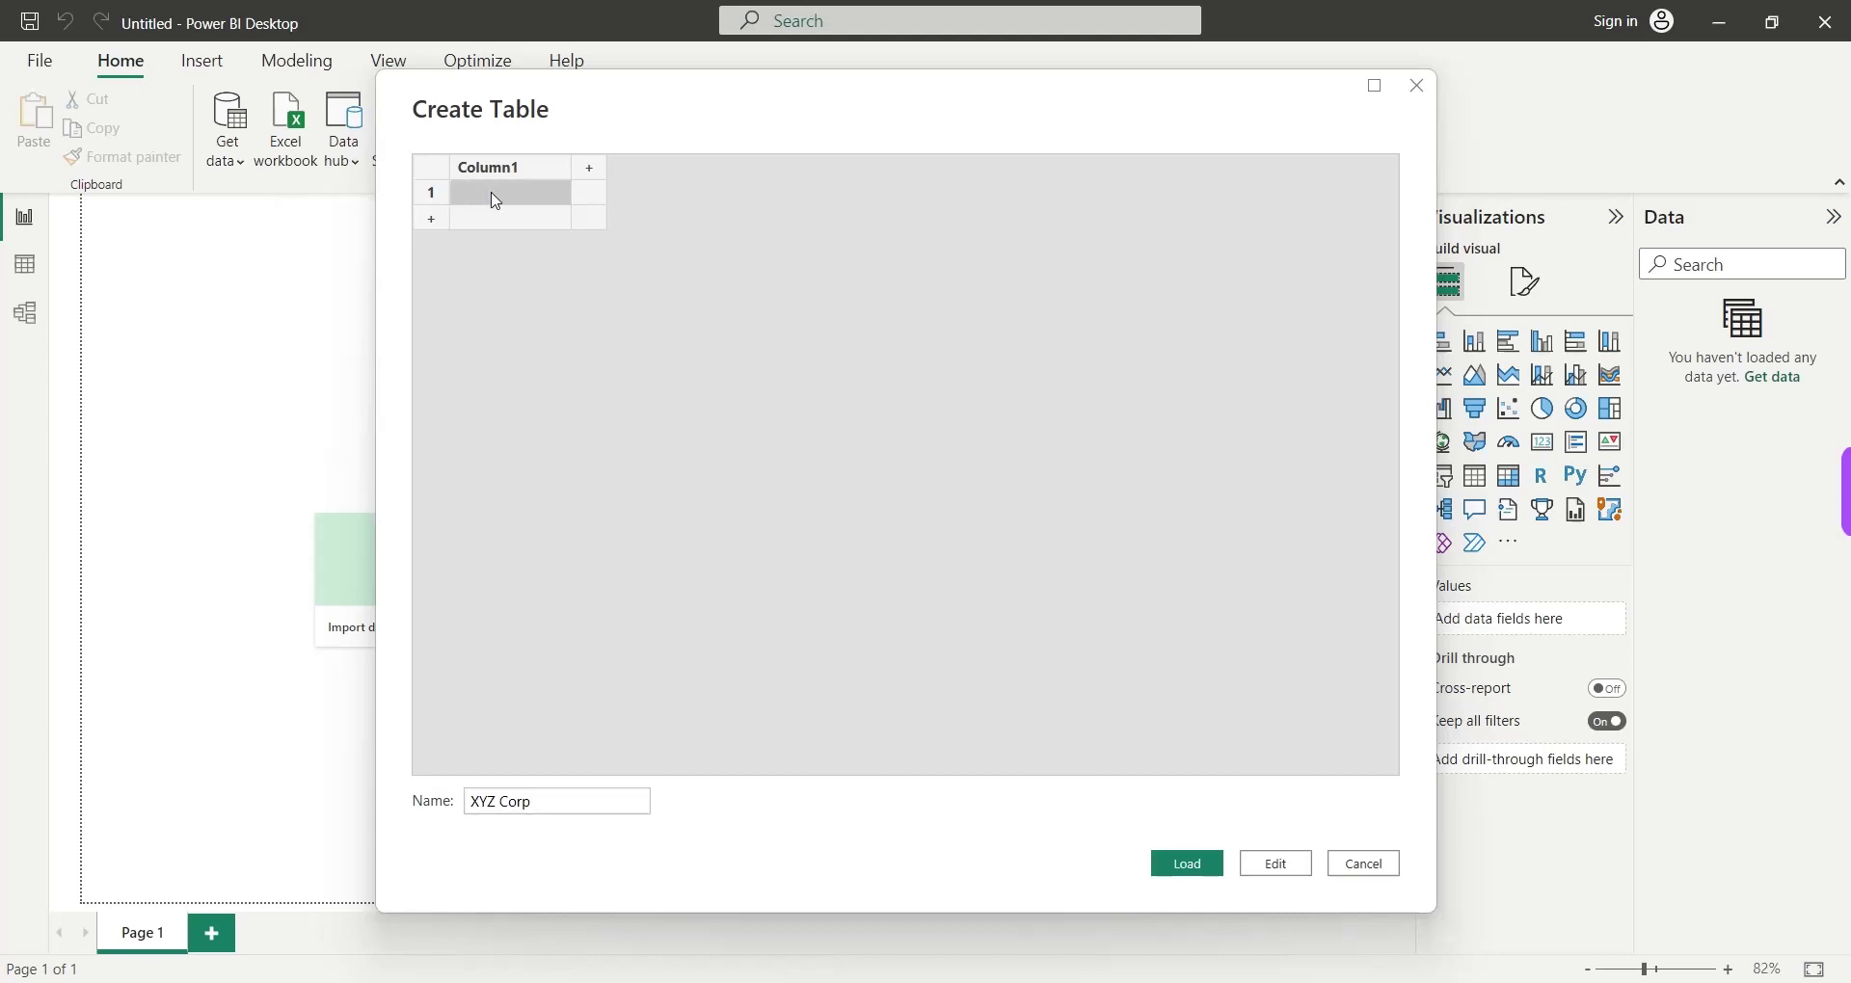
text(East)
key(Return)
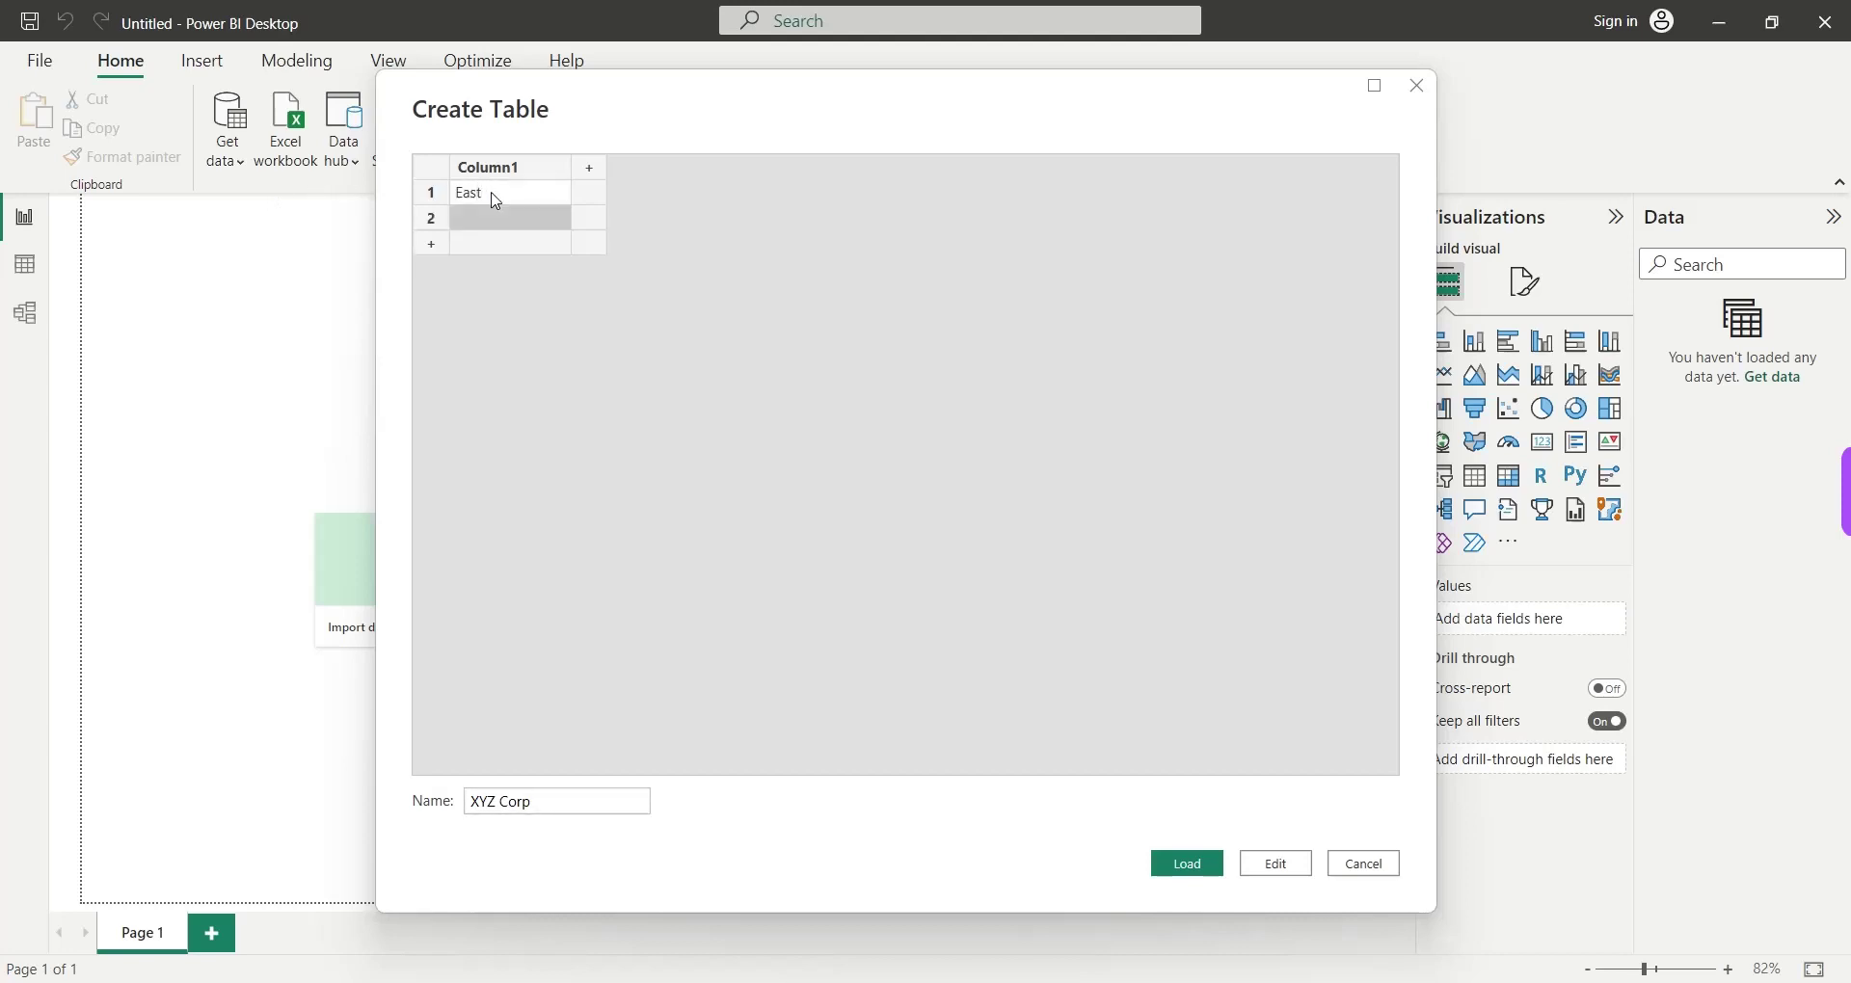
text(West)
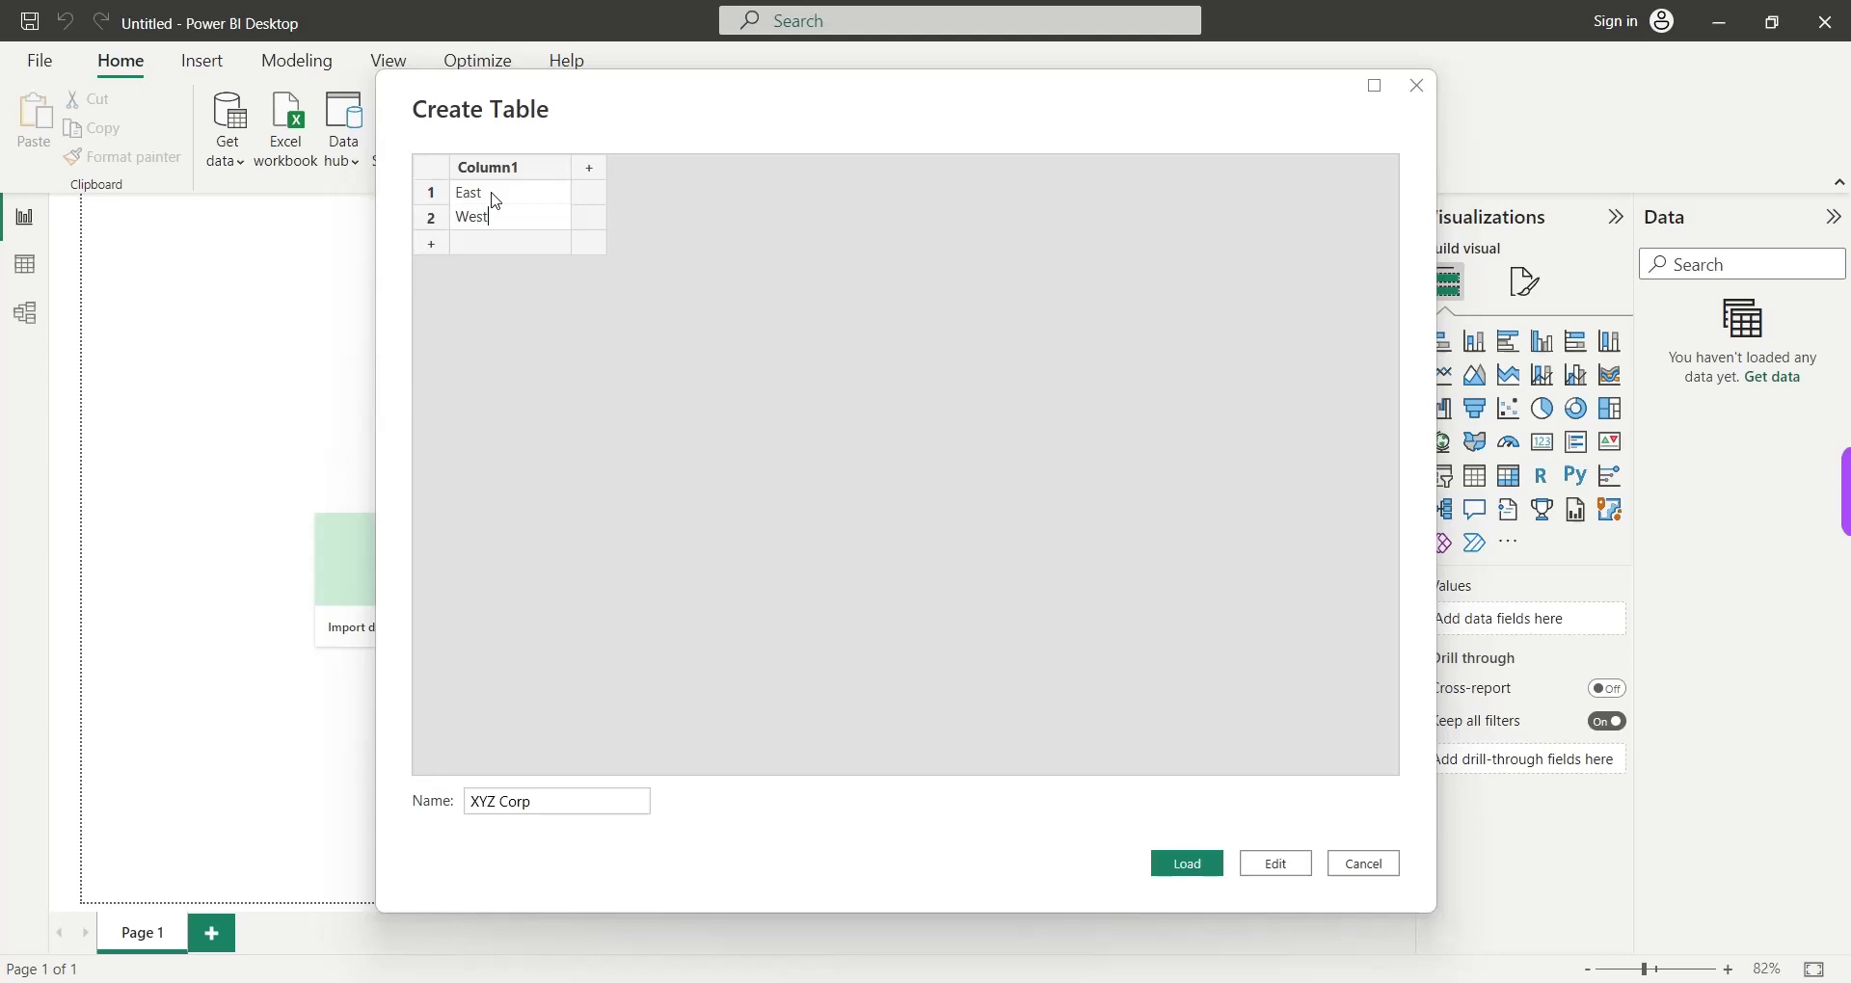
double_click(477, 169)
text(S)
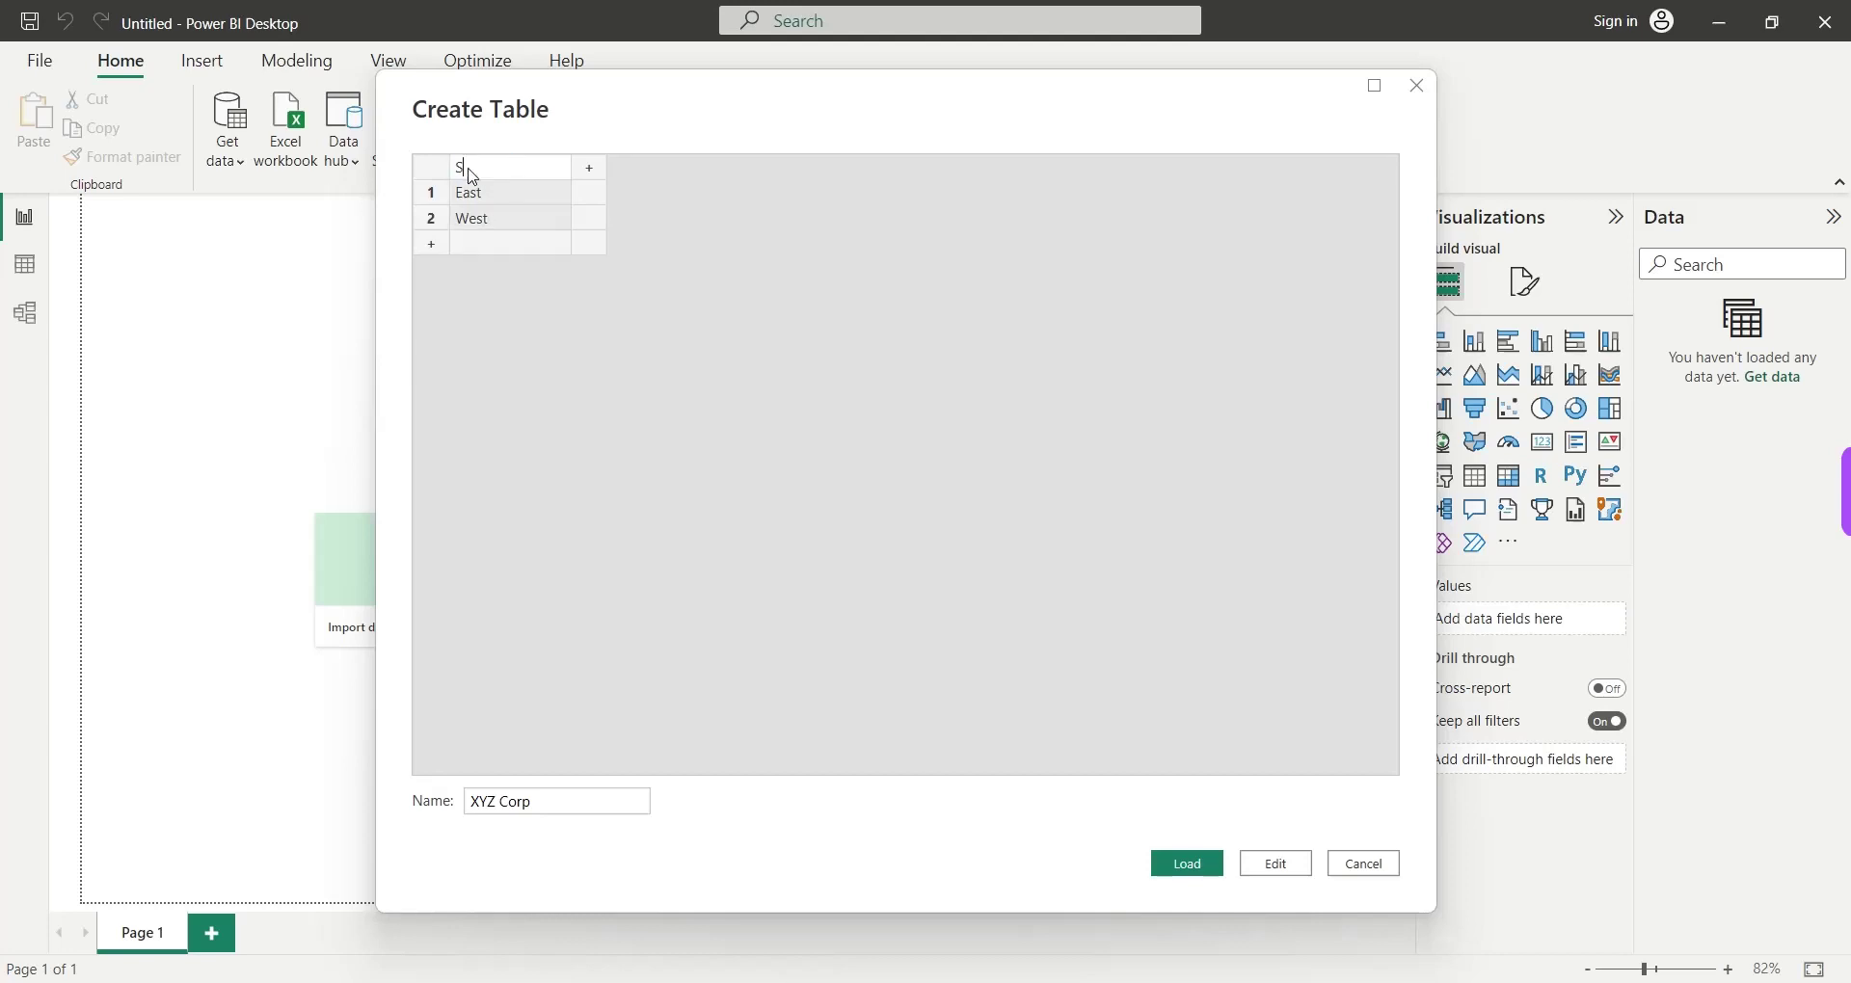
text(tore)
click(556, 335)
Add two more columns named Month and Sales.
click(579, 177)
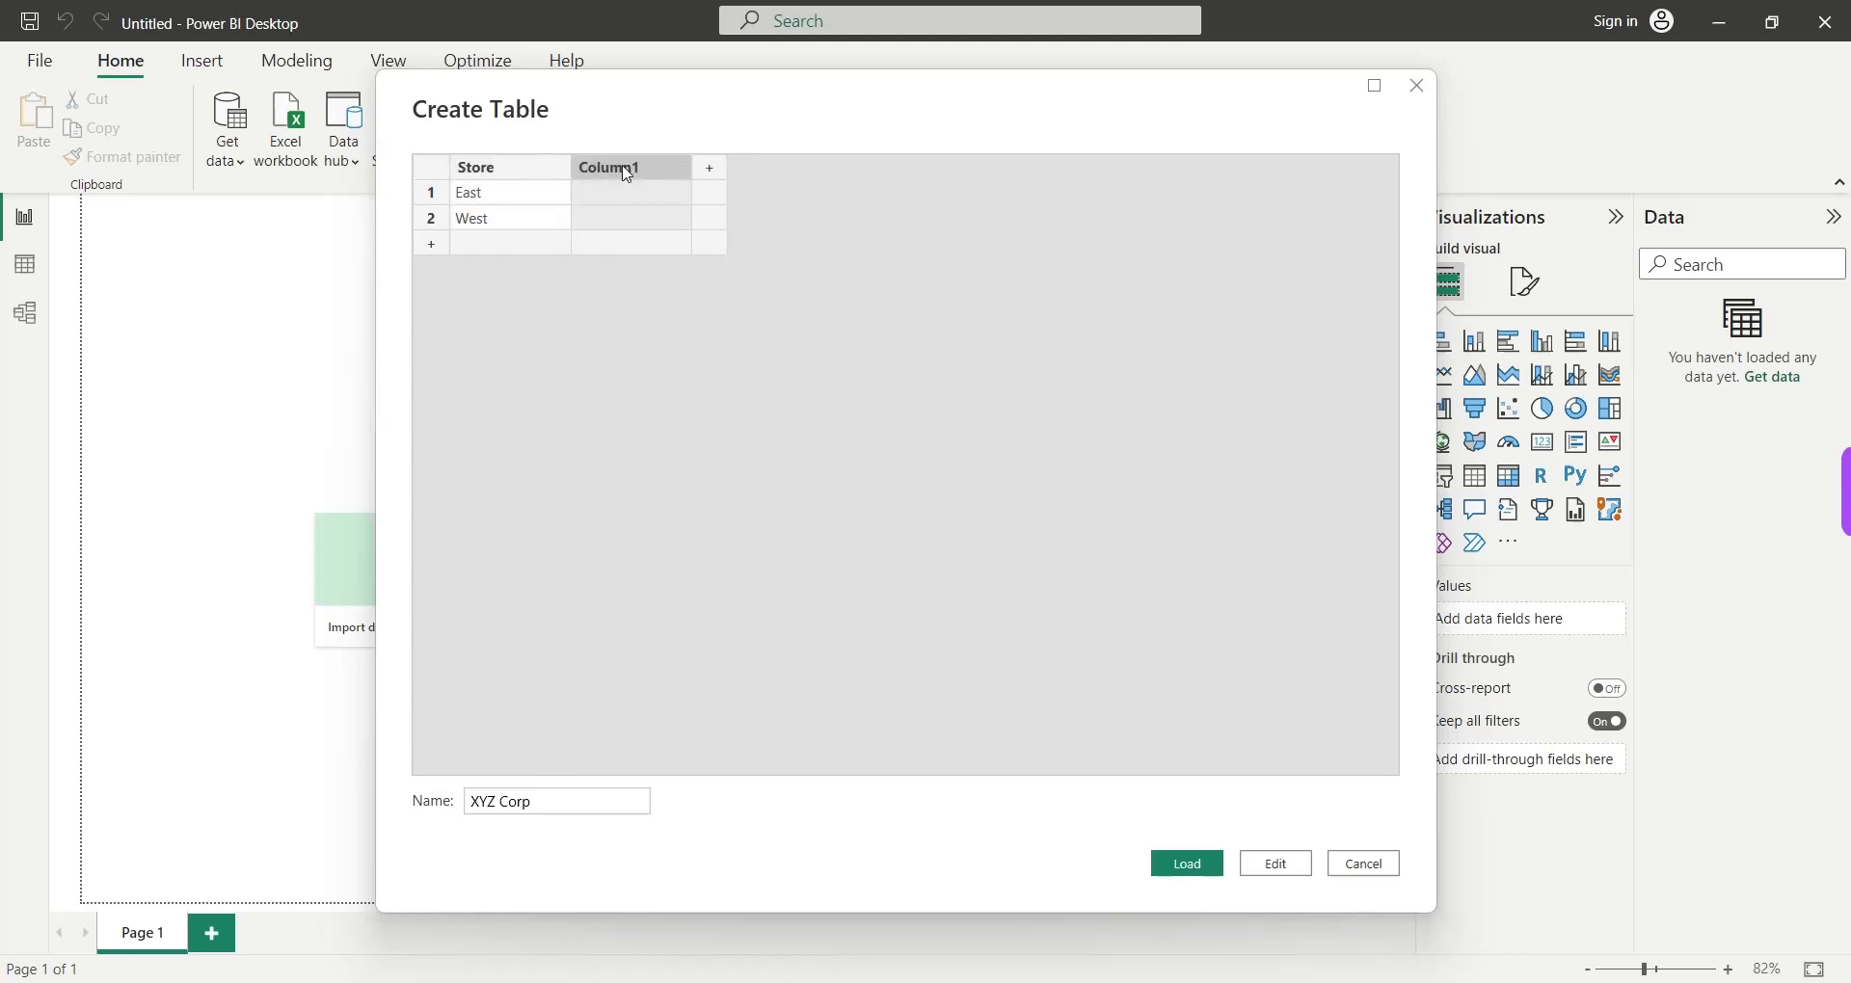
double_click(625, 173)
text(Month)
key(Tab)
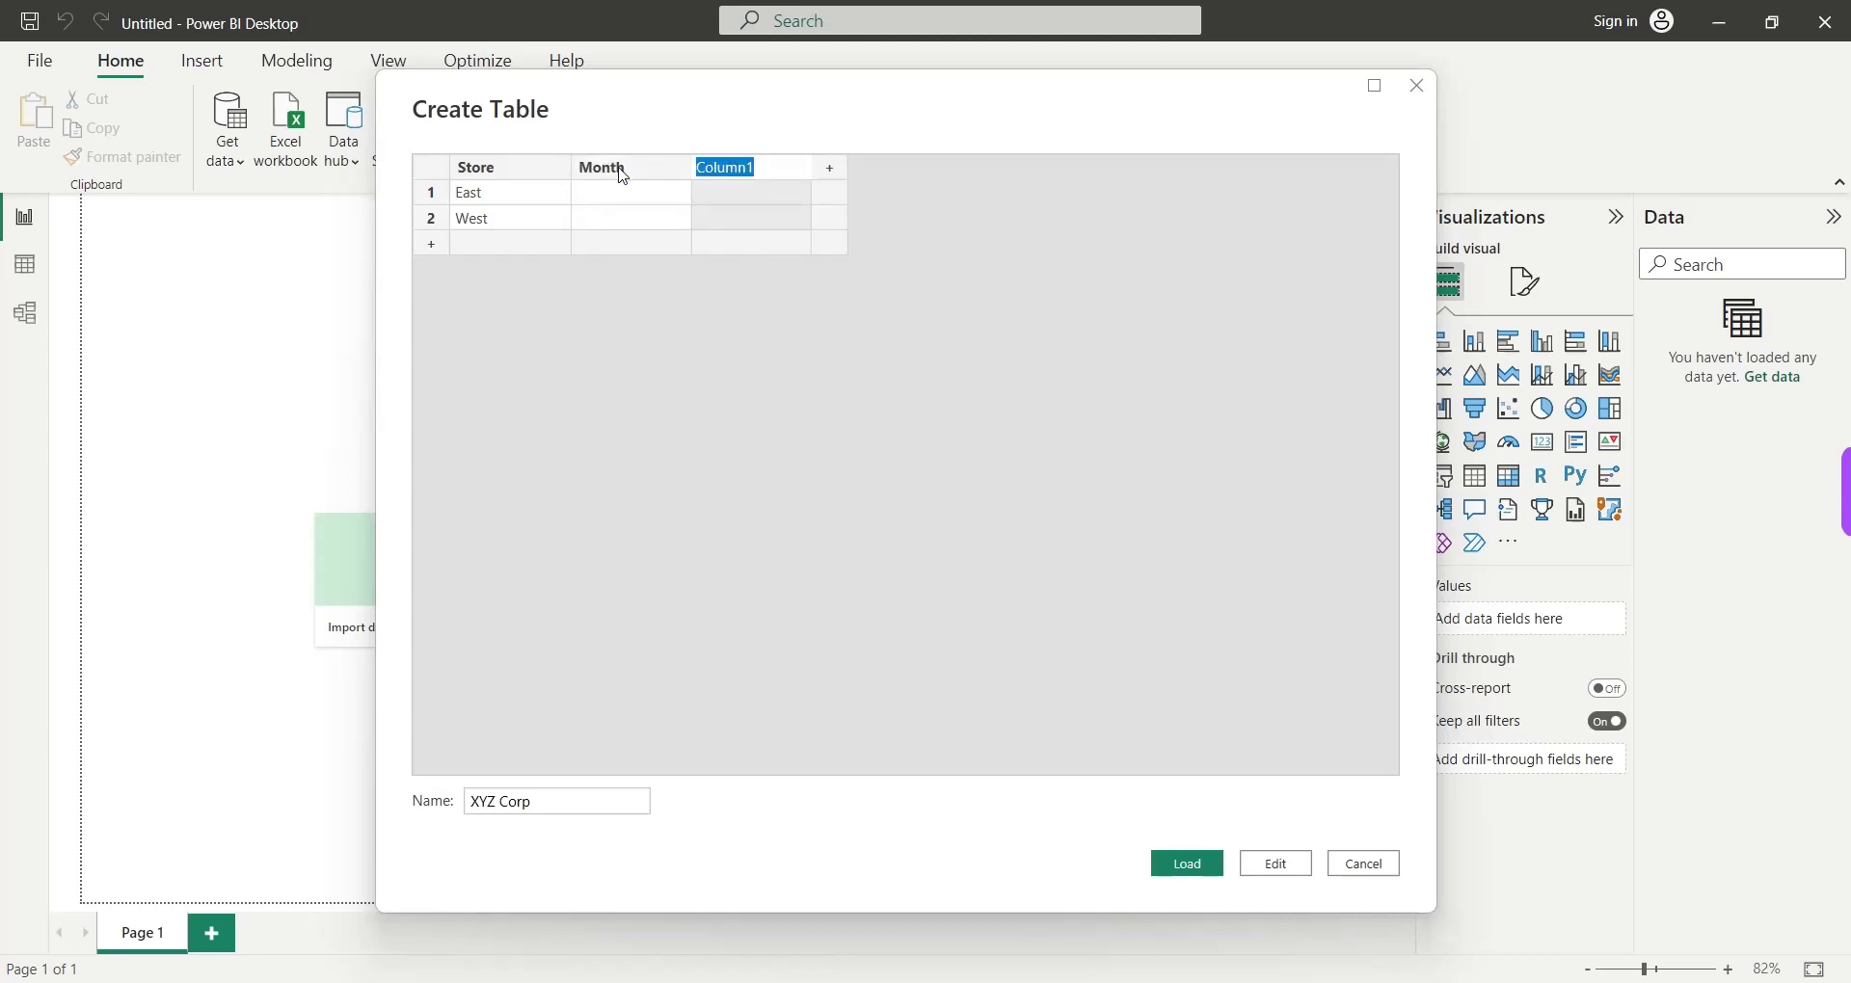
text(Sales)
key(Return)
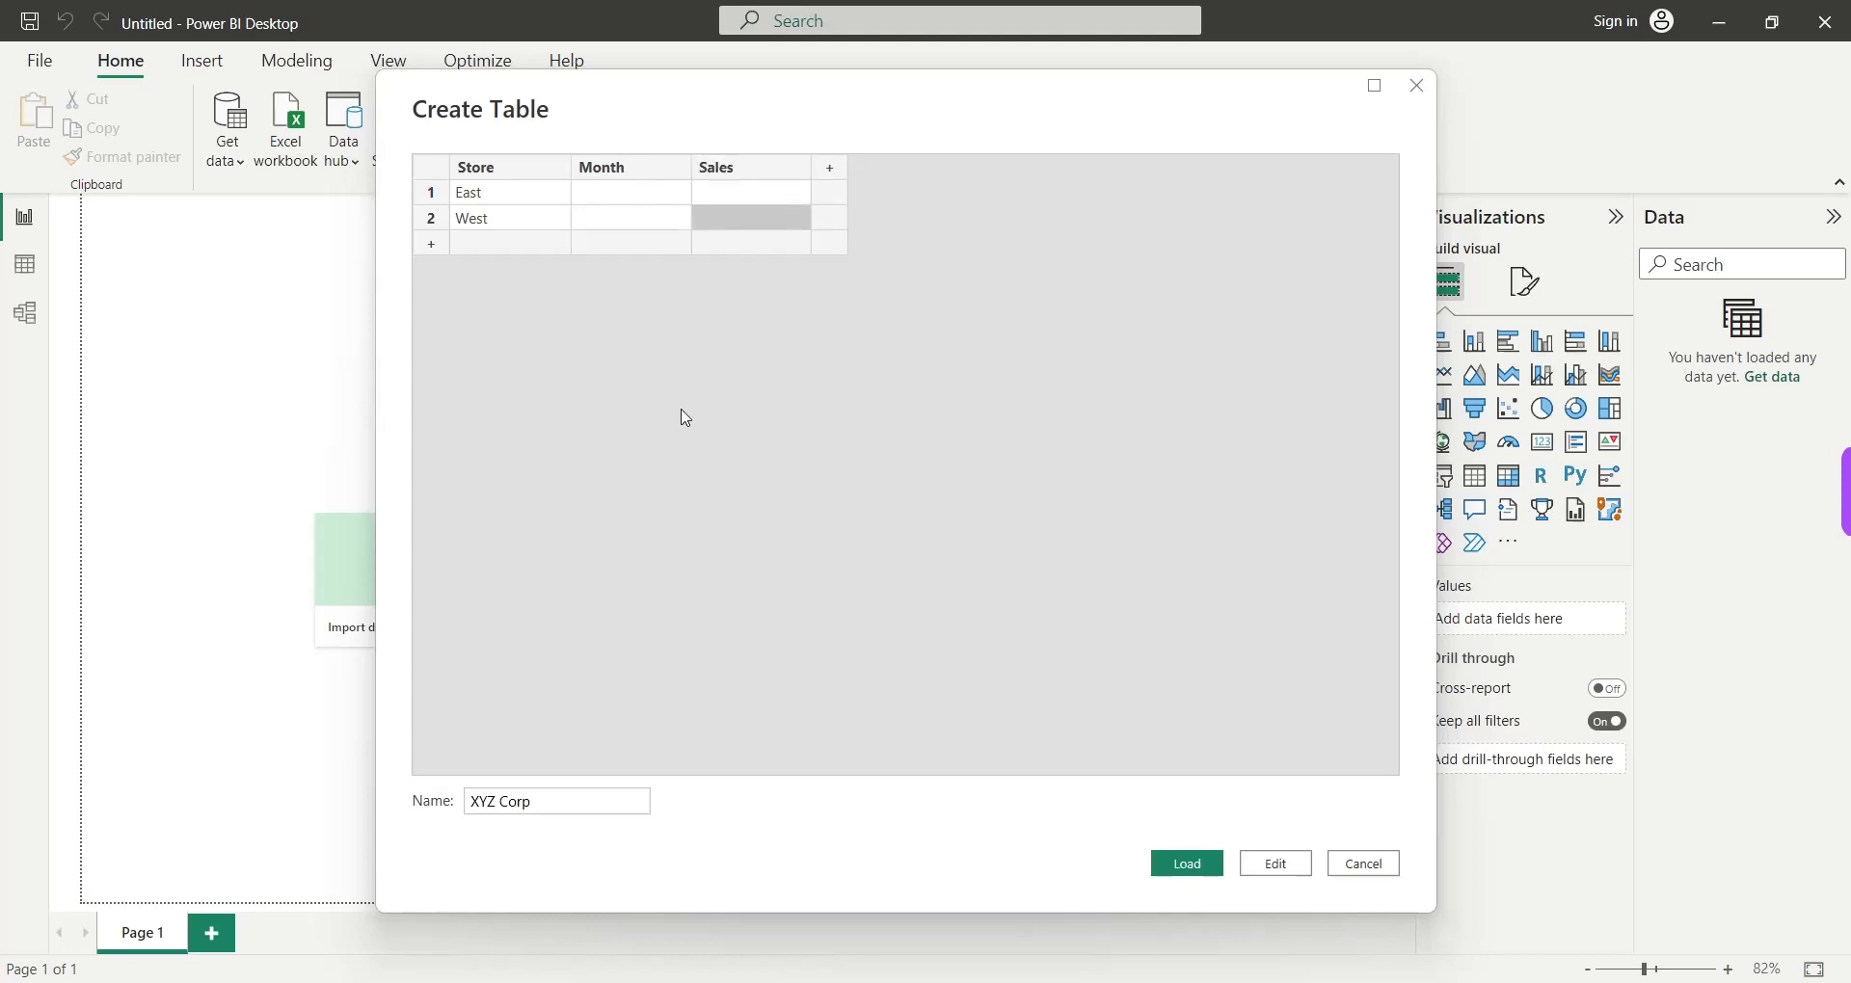
Enter months 1, 2 and 3 in the first three Month rows.
click(613, 199)
text(1)
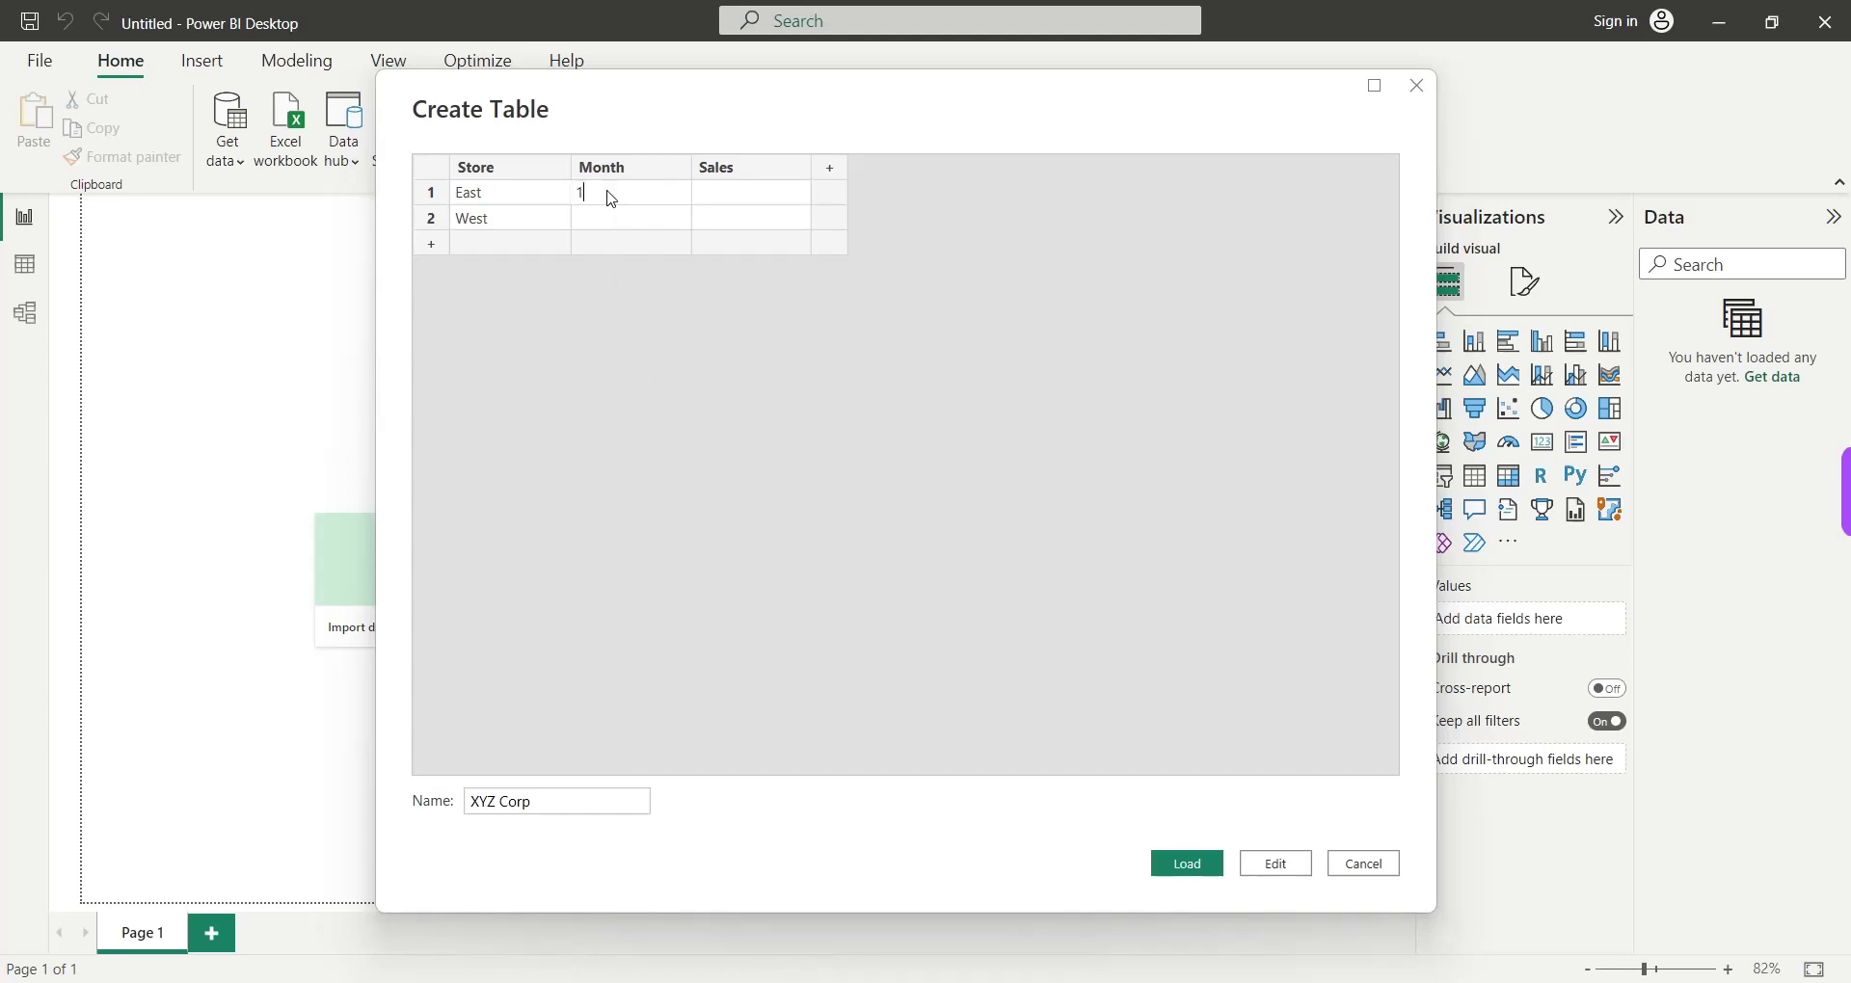
key(Return)
text(2)
key(Return)
text(3)
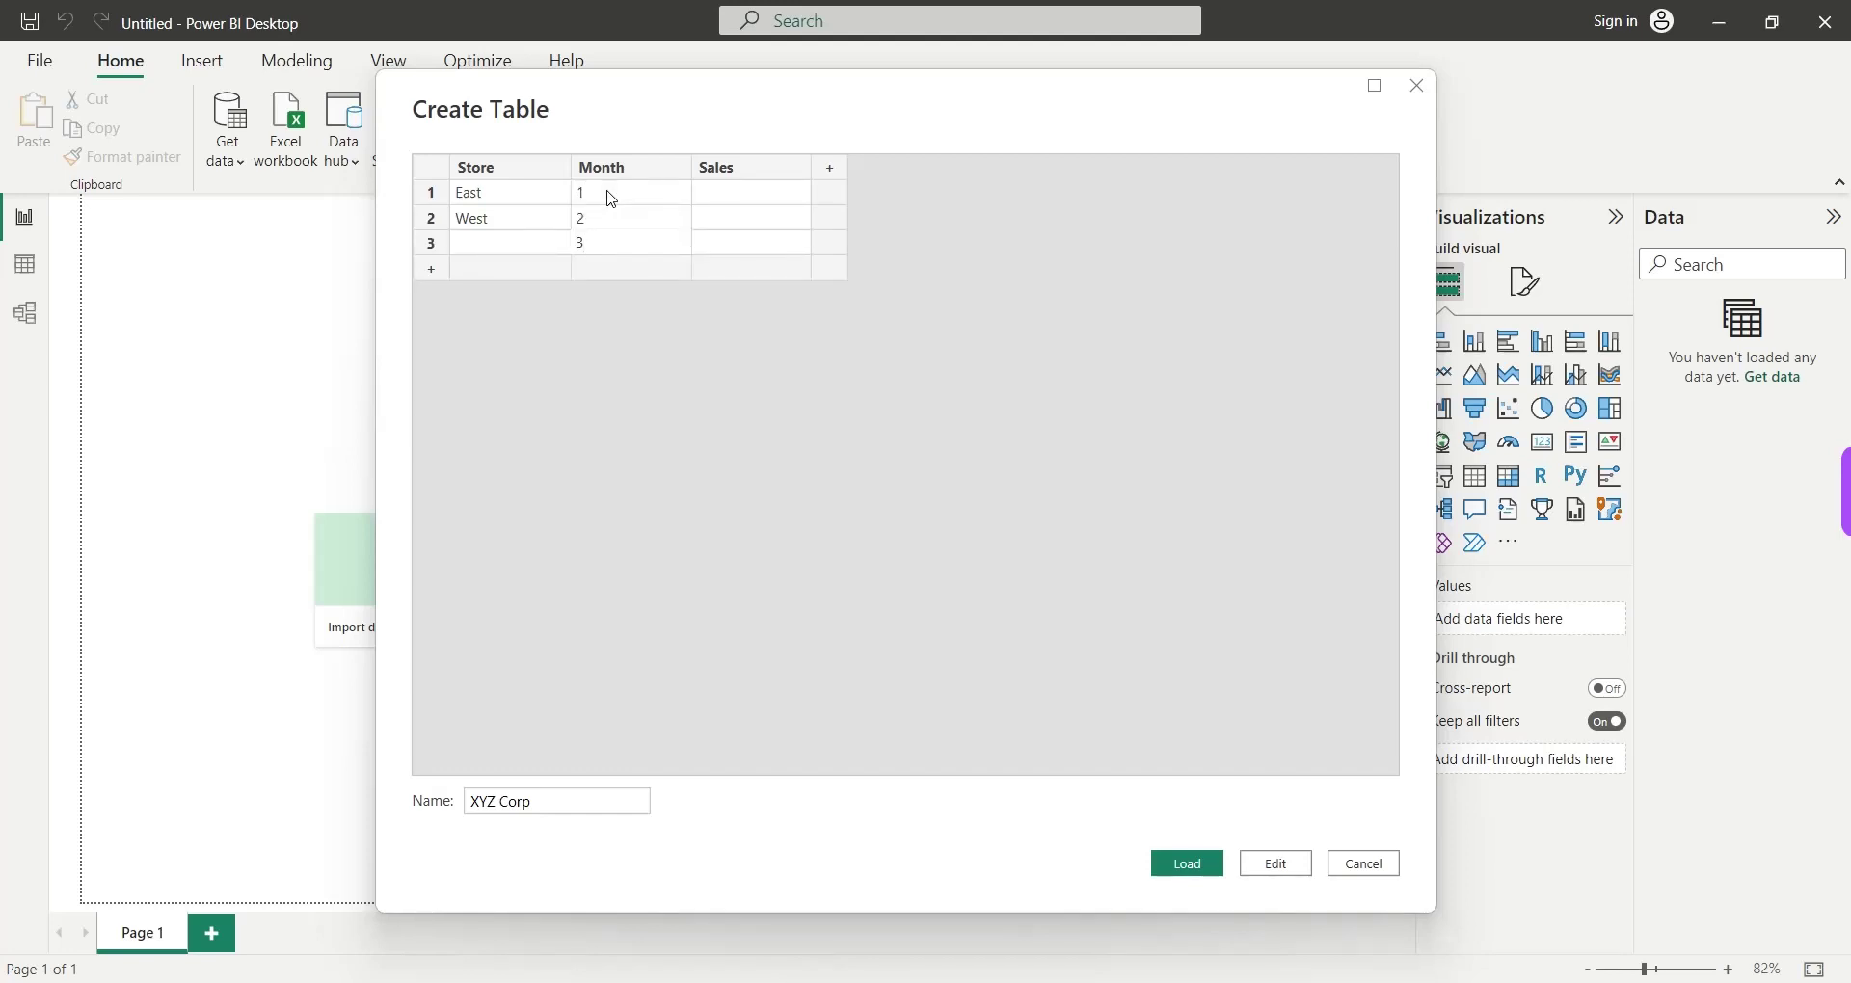
key(Return)
Paste store names so Store rows 2–3 read East and row 4 reads West.
key(Up)
key(Left)
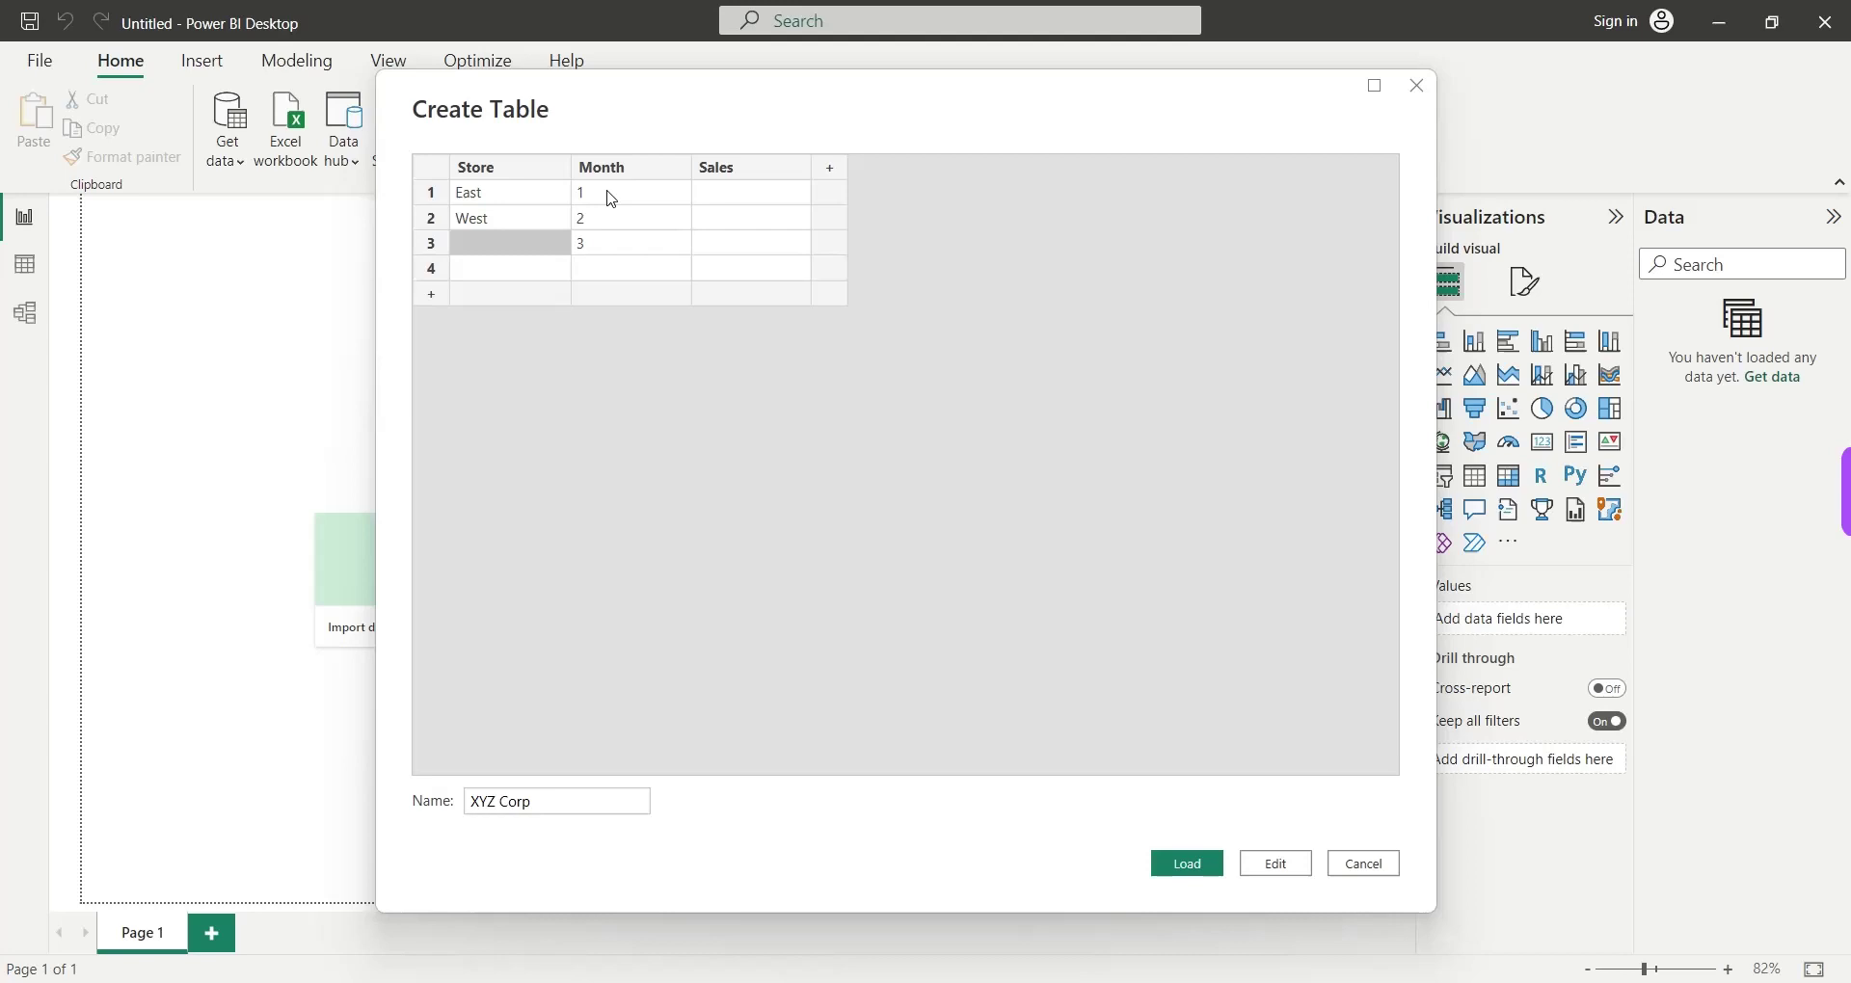
key(Up)
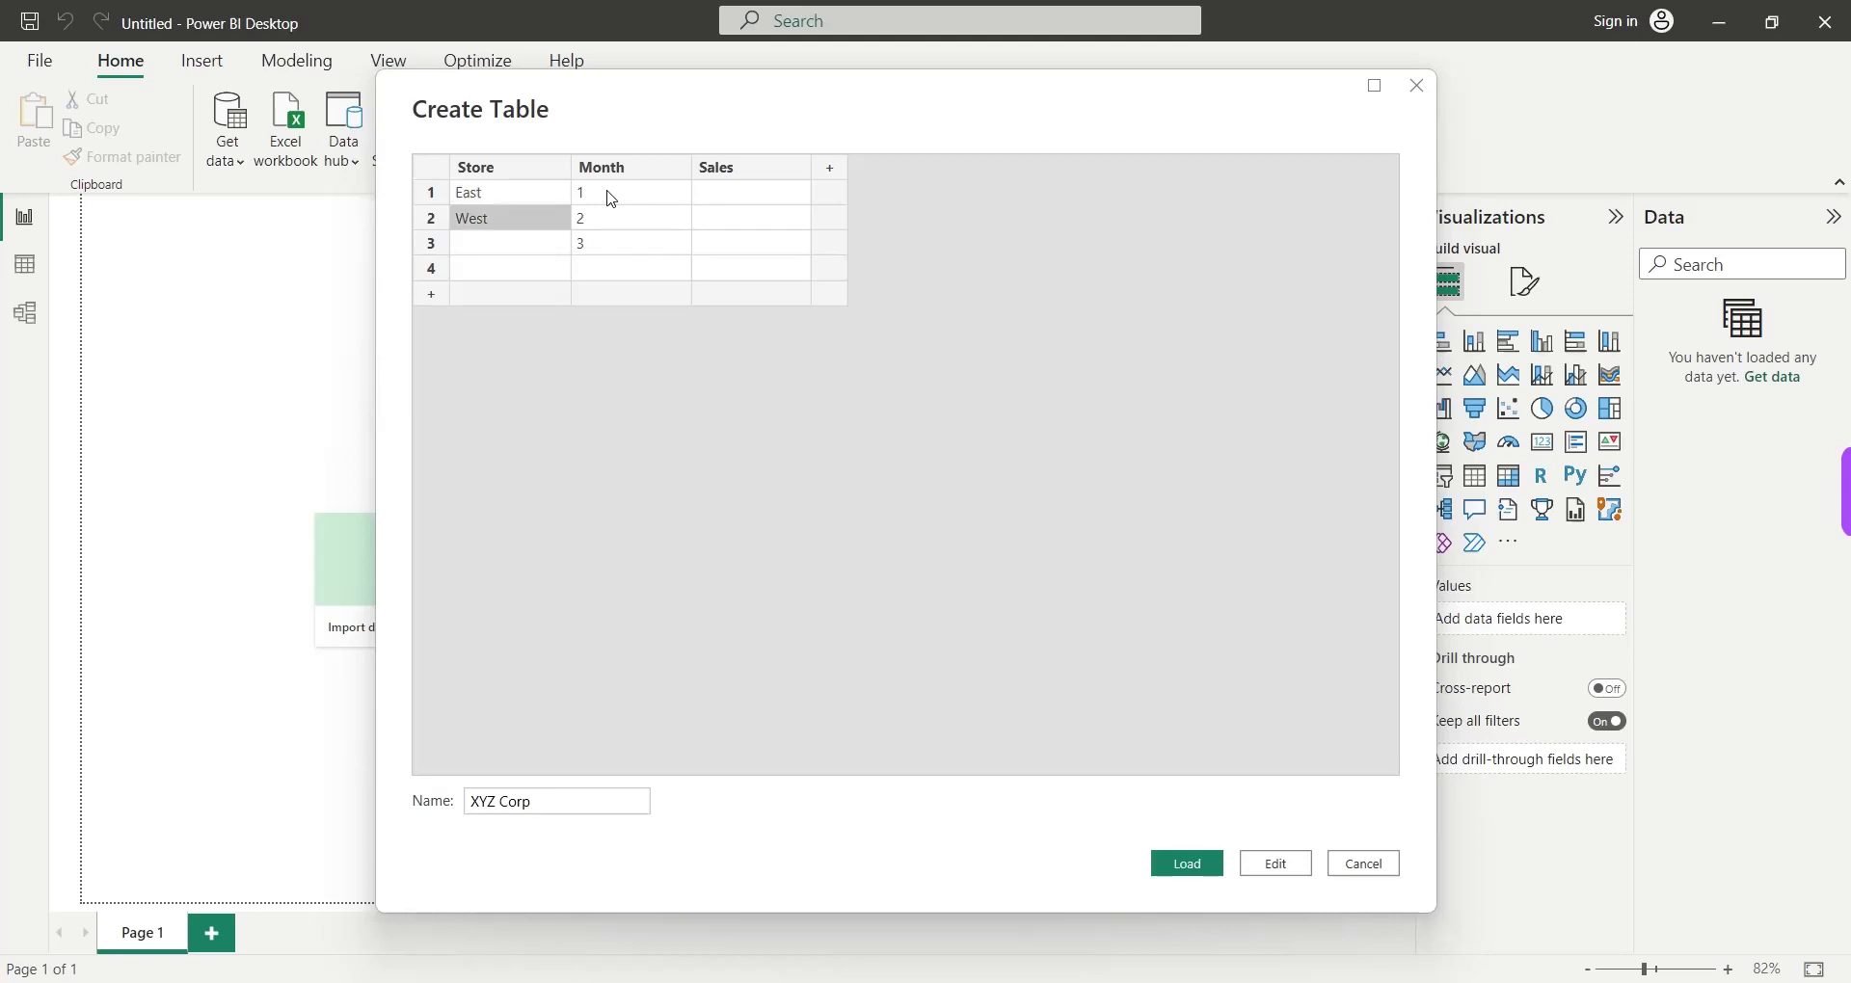
key(Down)
key(Down)
text(West)
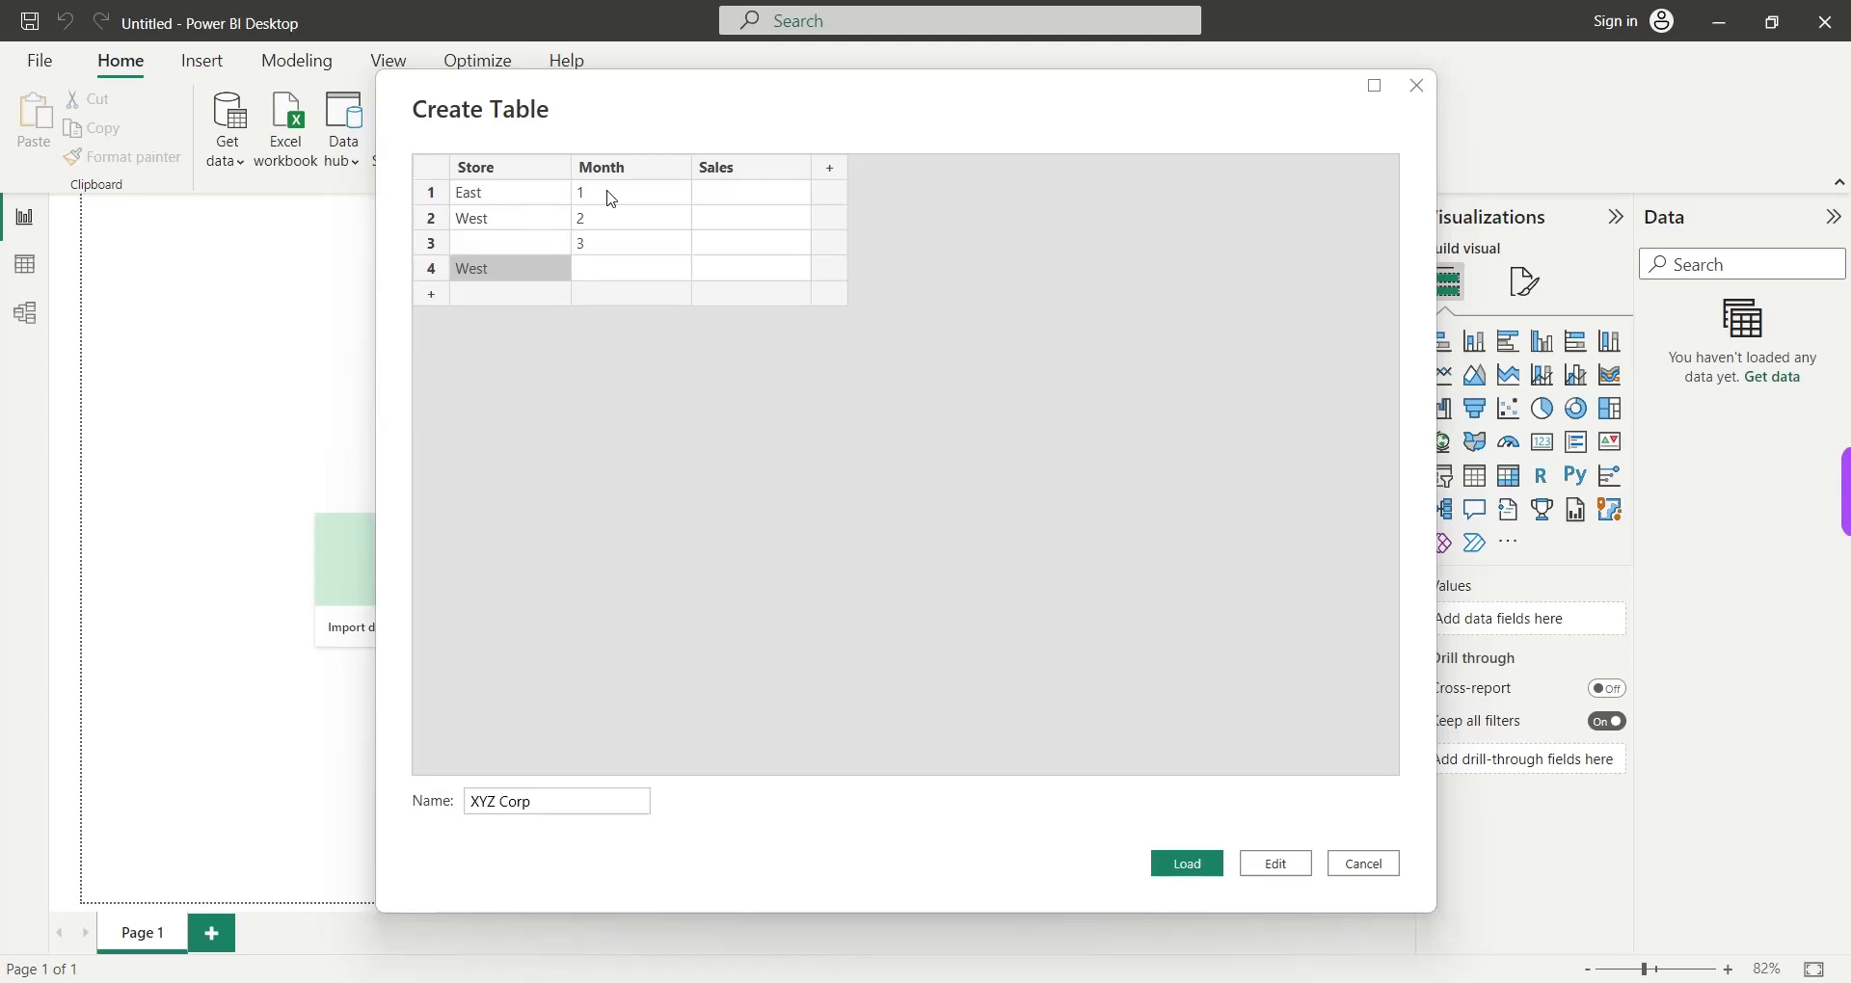
key(Up)
key(Up)
key(Up)
key(Down)
key(Down)
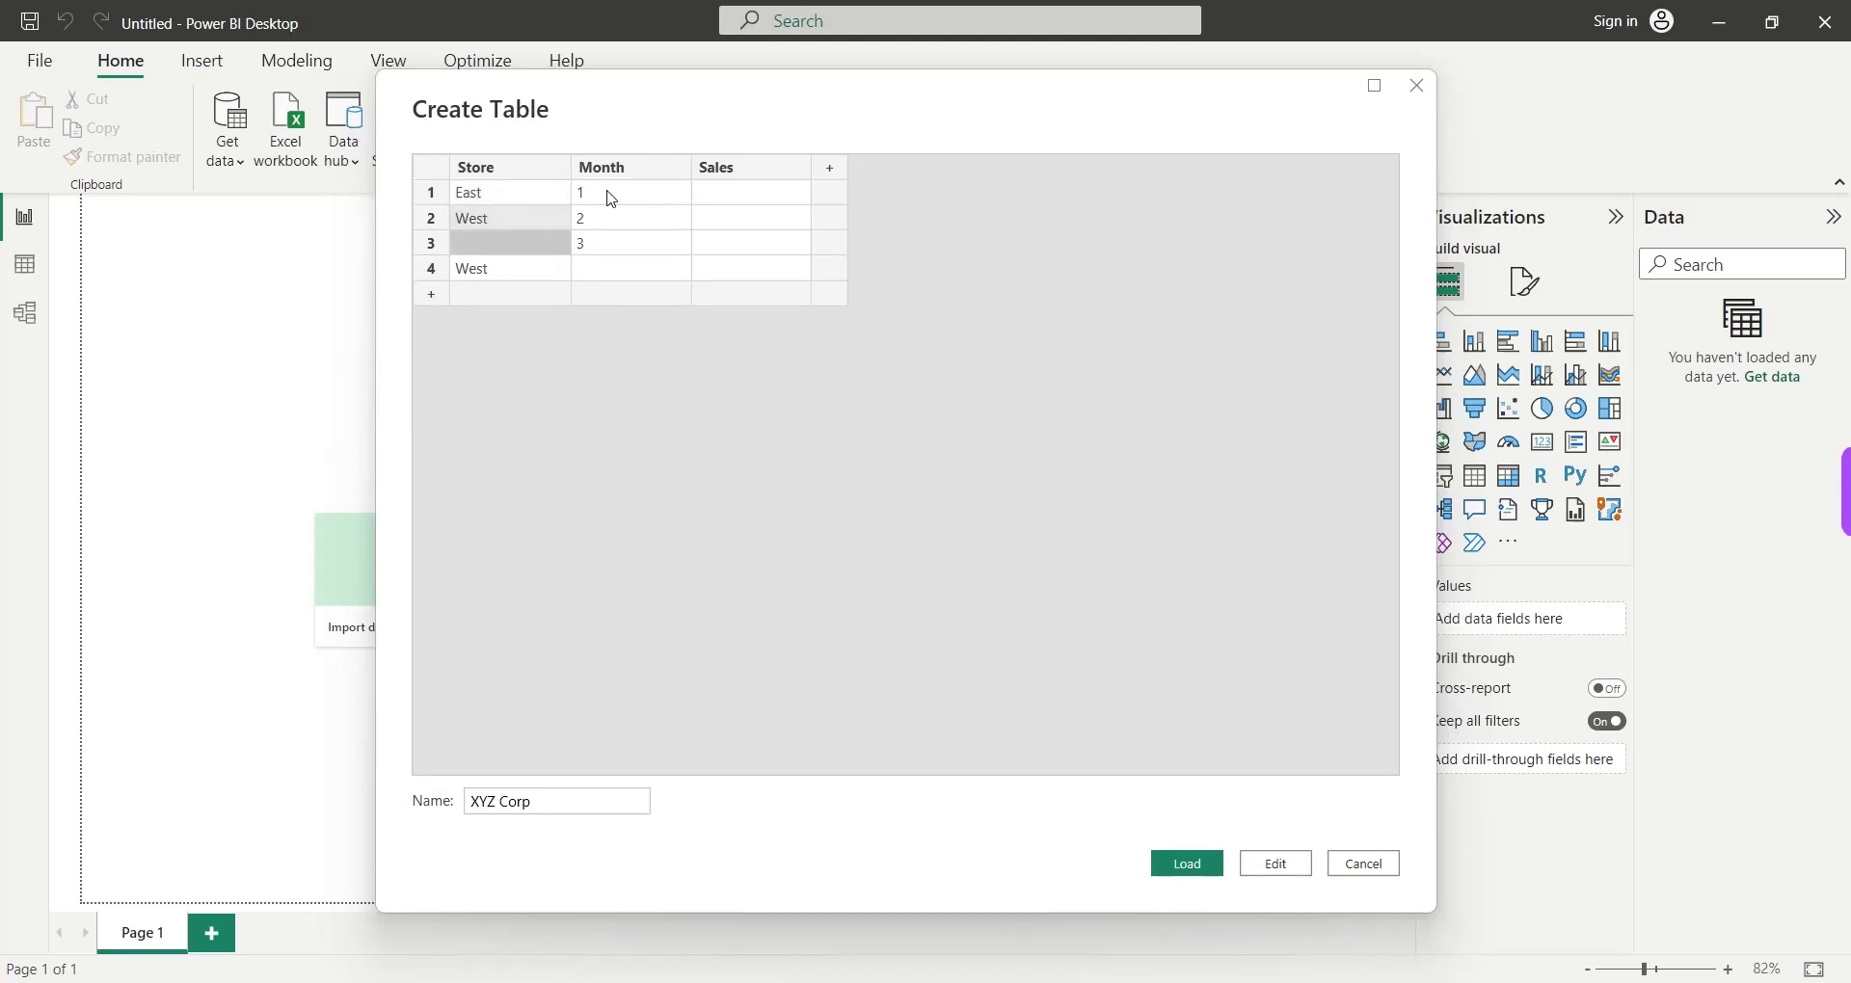
key(Up)
text(East)
key(Down)
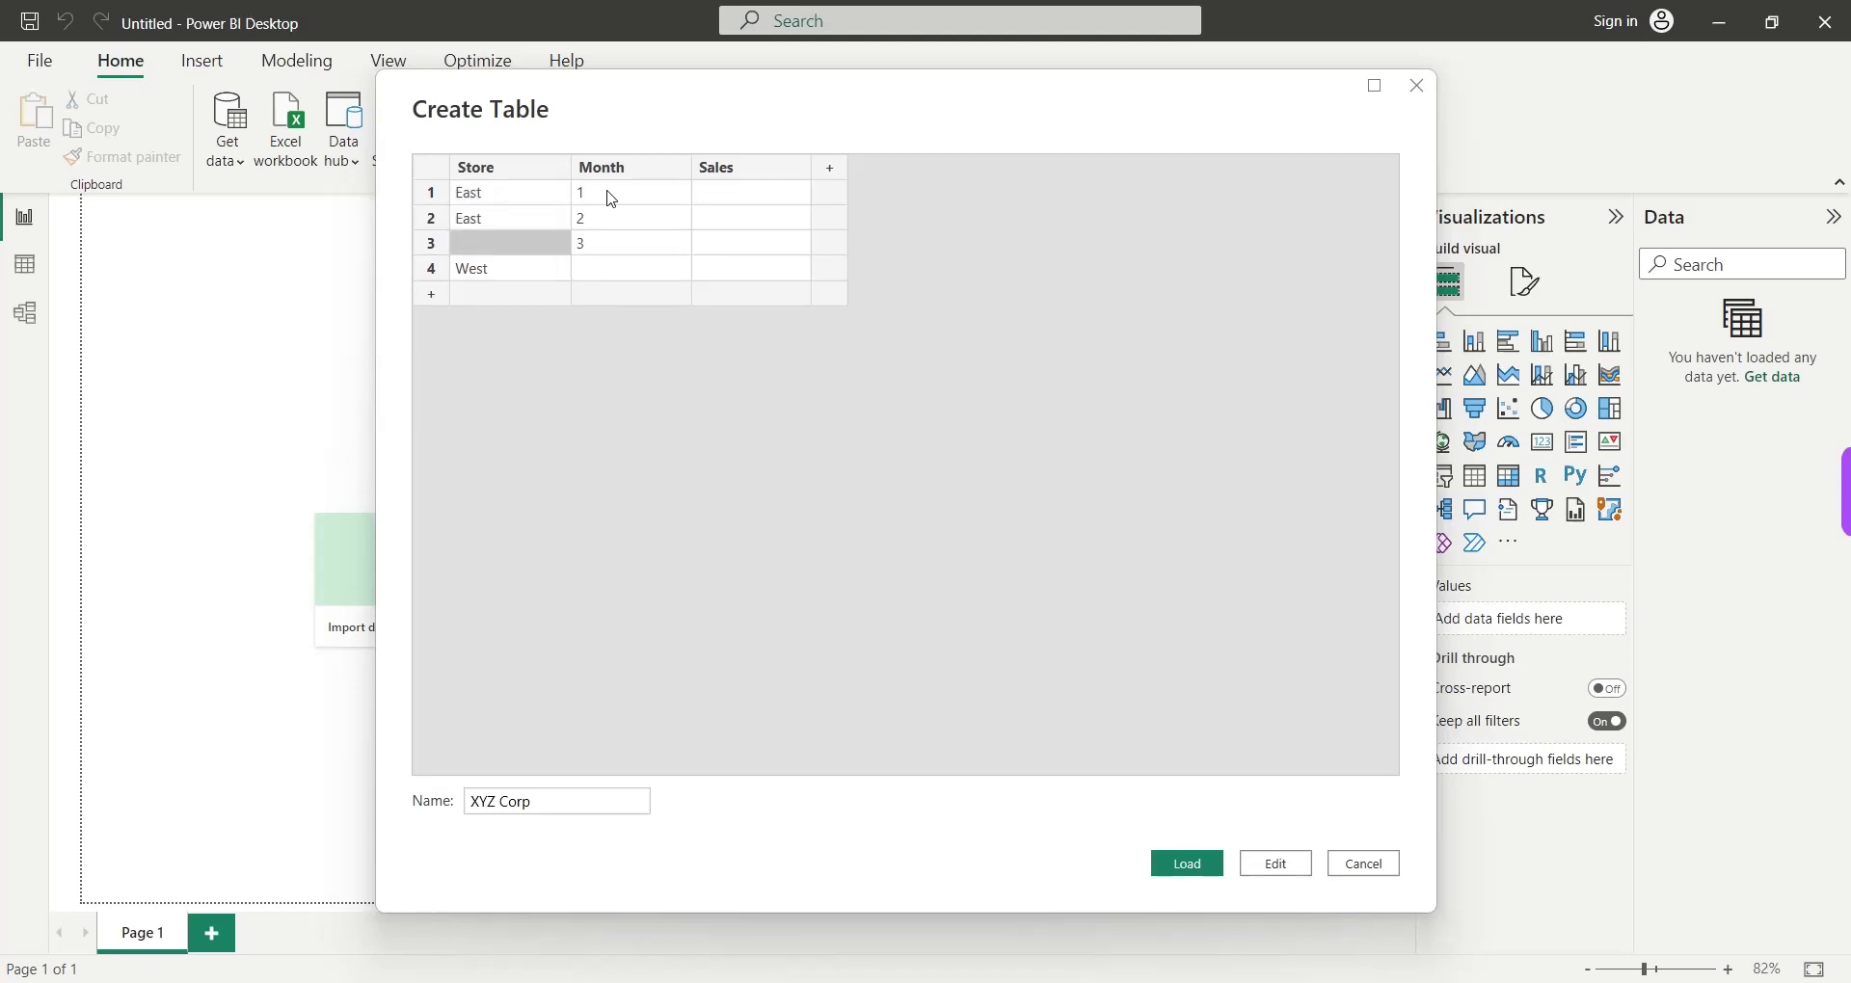
text(East)
key(Right)
key(Down)
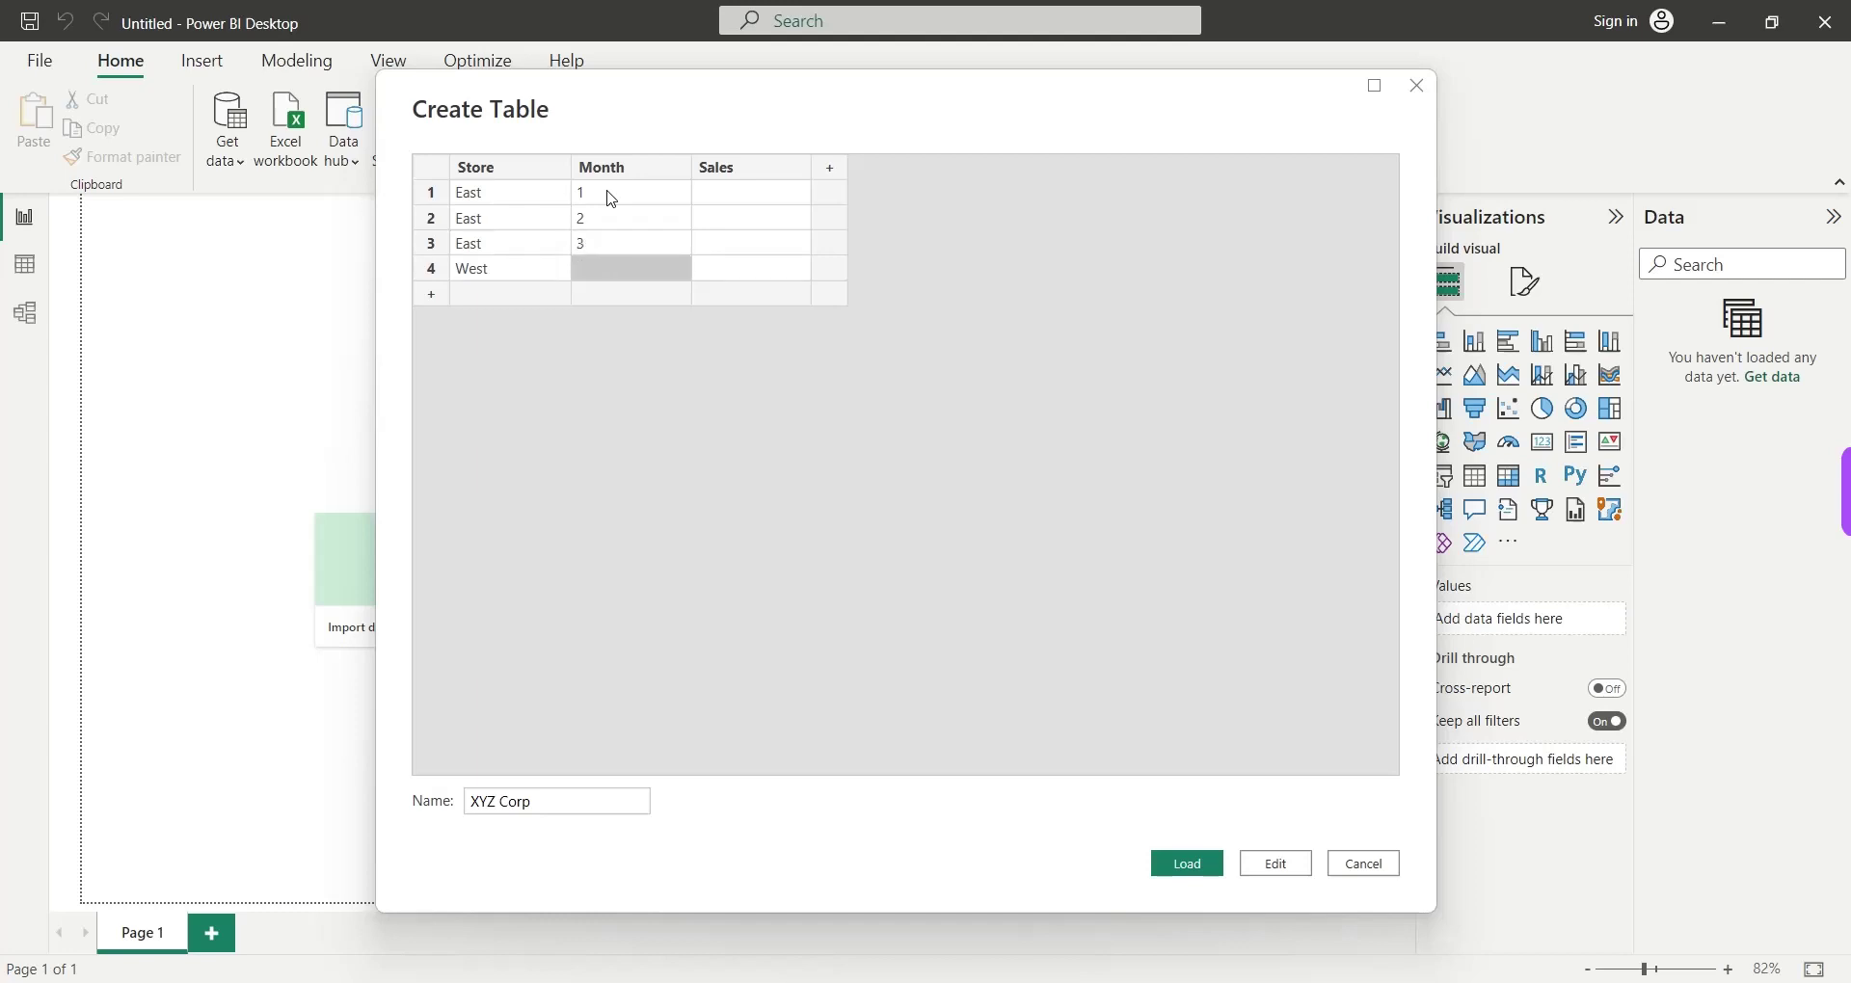
Enter months 1, 2, 3 in rows 4–6 and West in Store rows 5 and 6.
text(1)
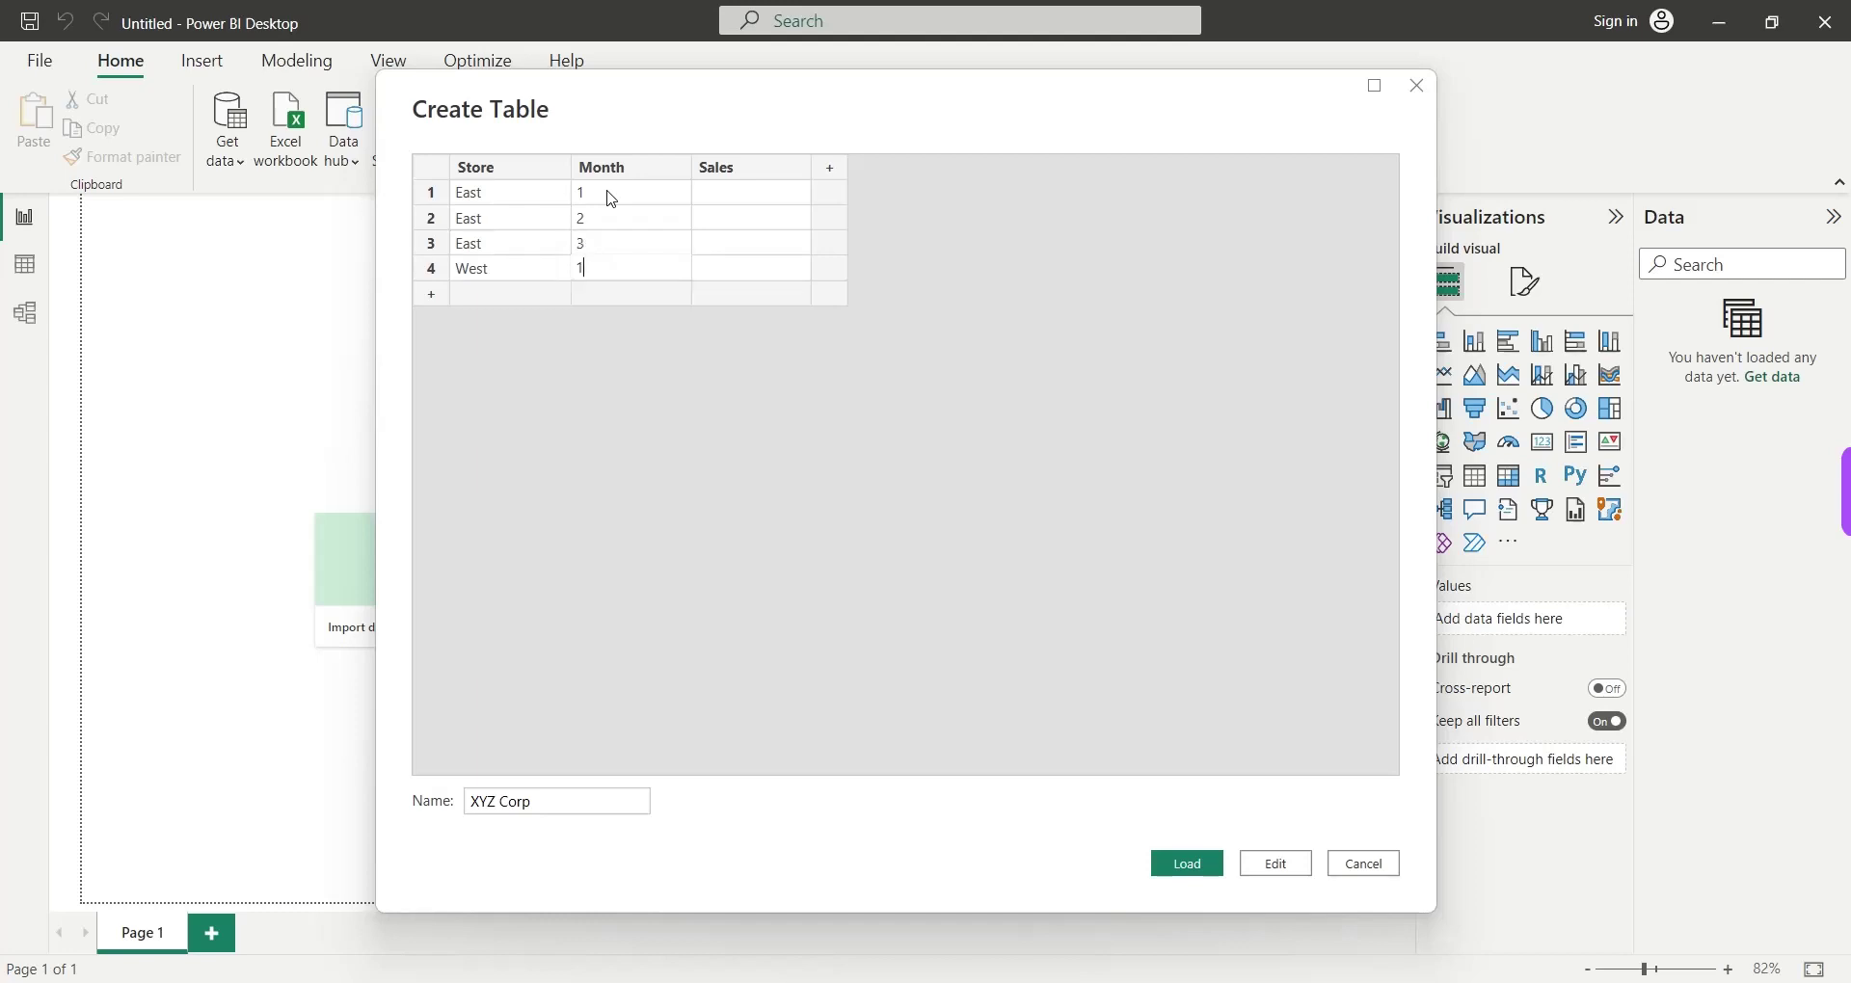
key(Return)
text(2)
key(Return)
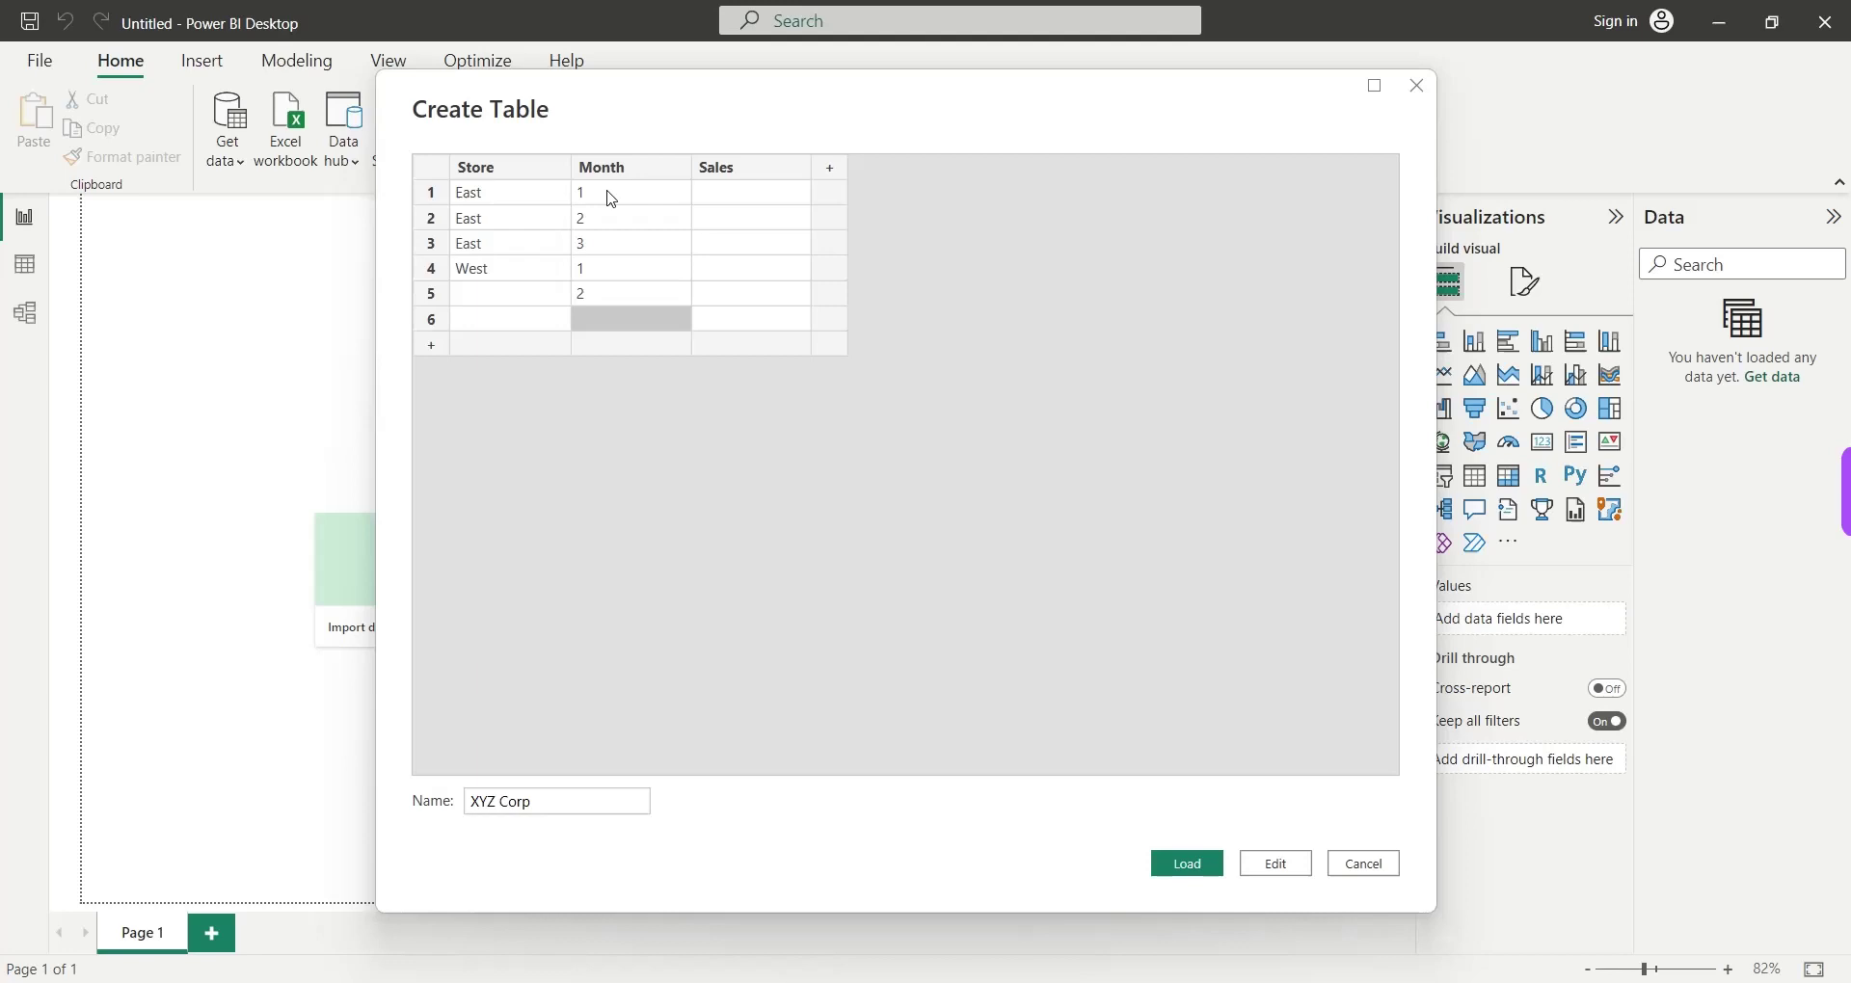
text(3)
click(531, 274)
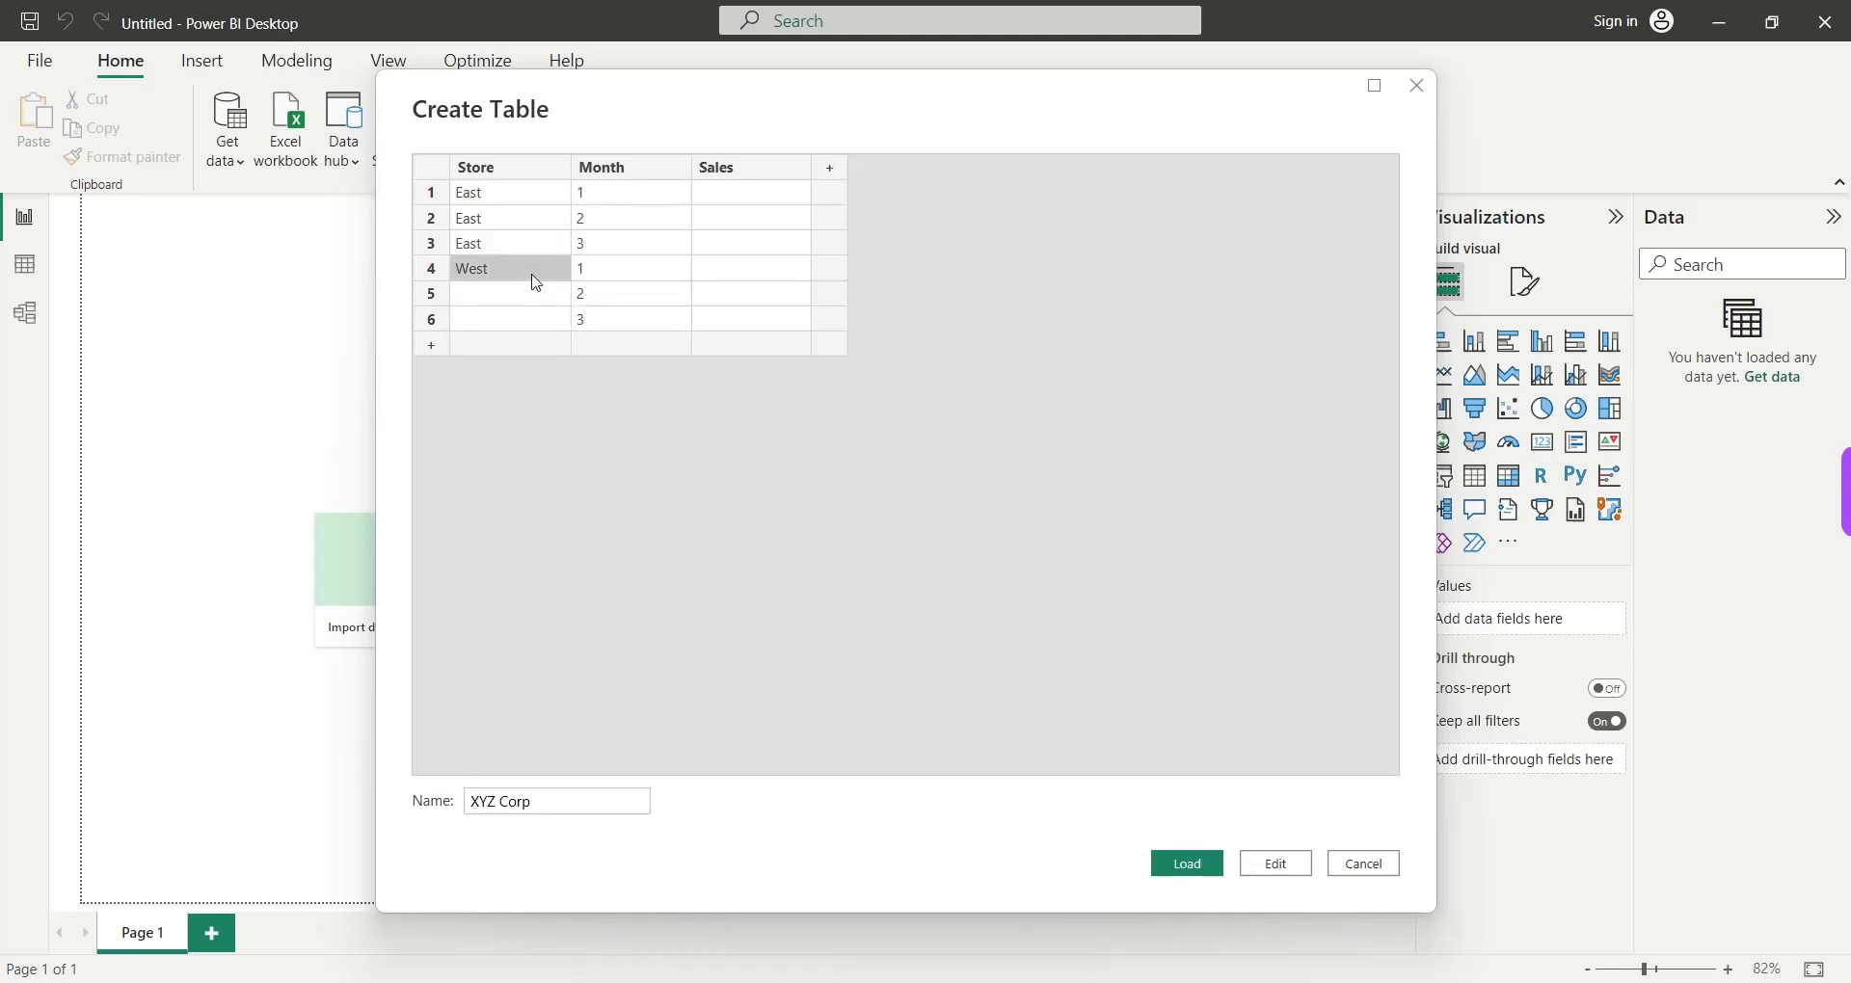
key(Down)
text(West)
key(Return)
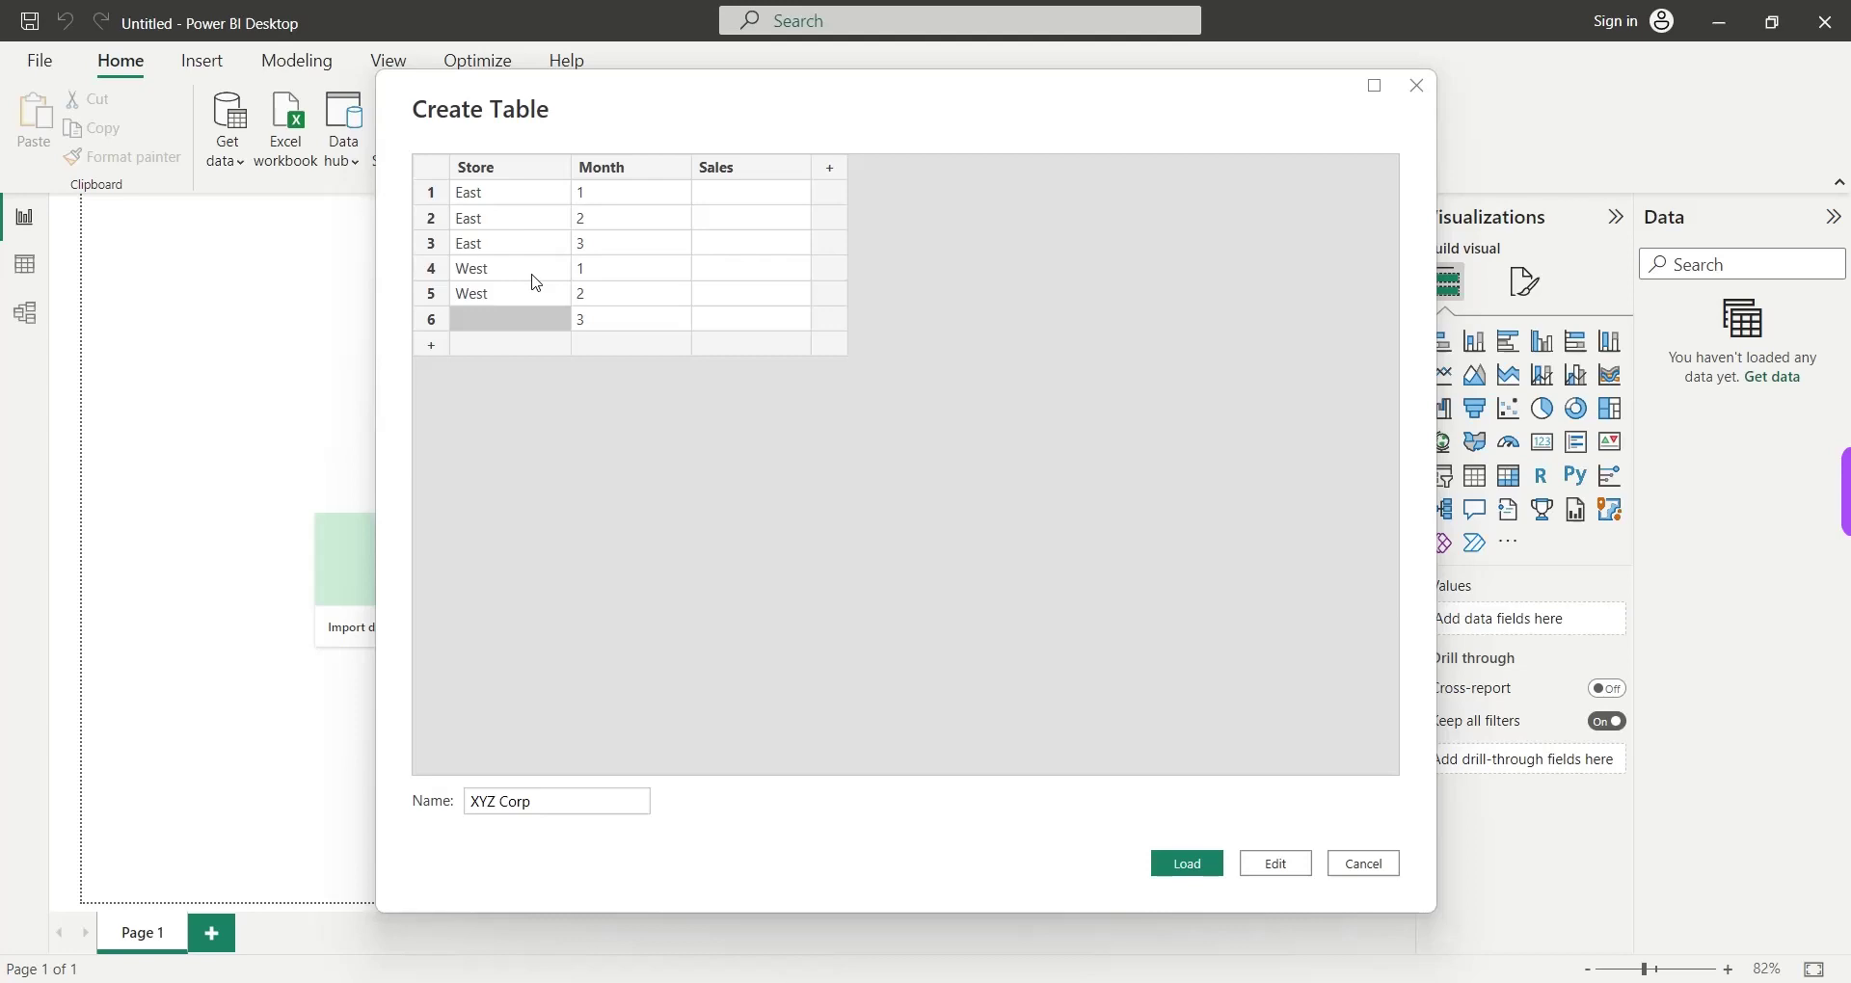
text(West)
key(Tab)
key(Tab)
Enter sales 8, 5, 6, 7, 9, 10 down the Sales column.
click(735, 194)
text(8)
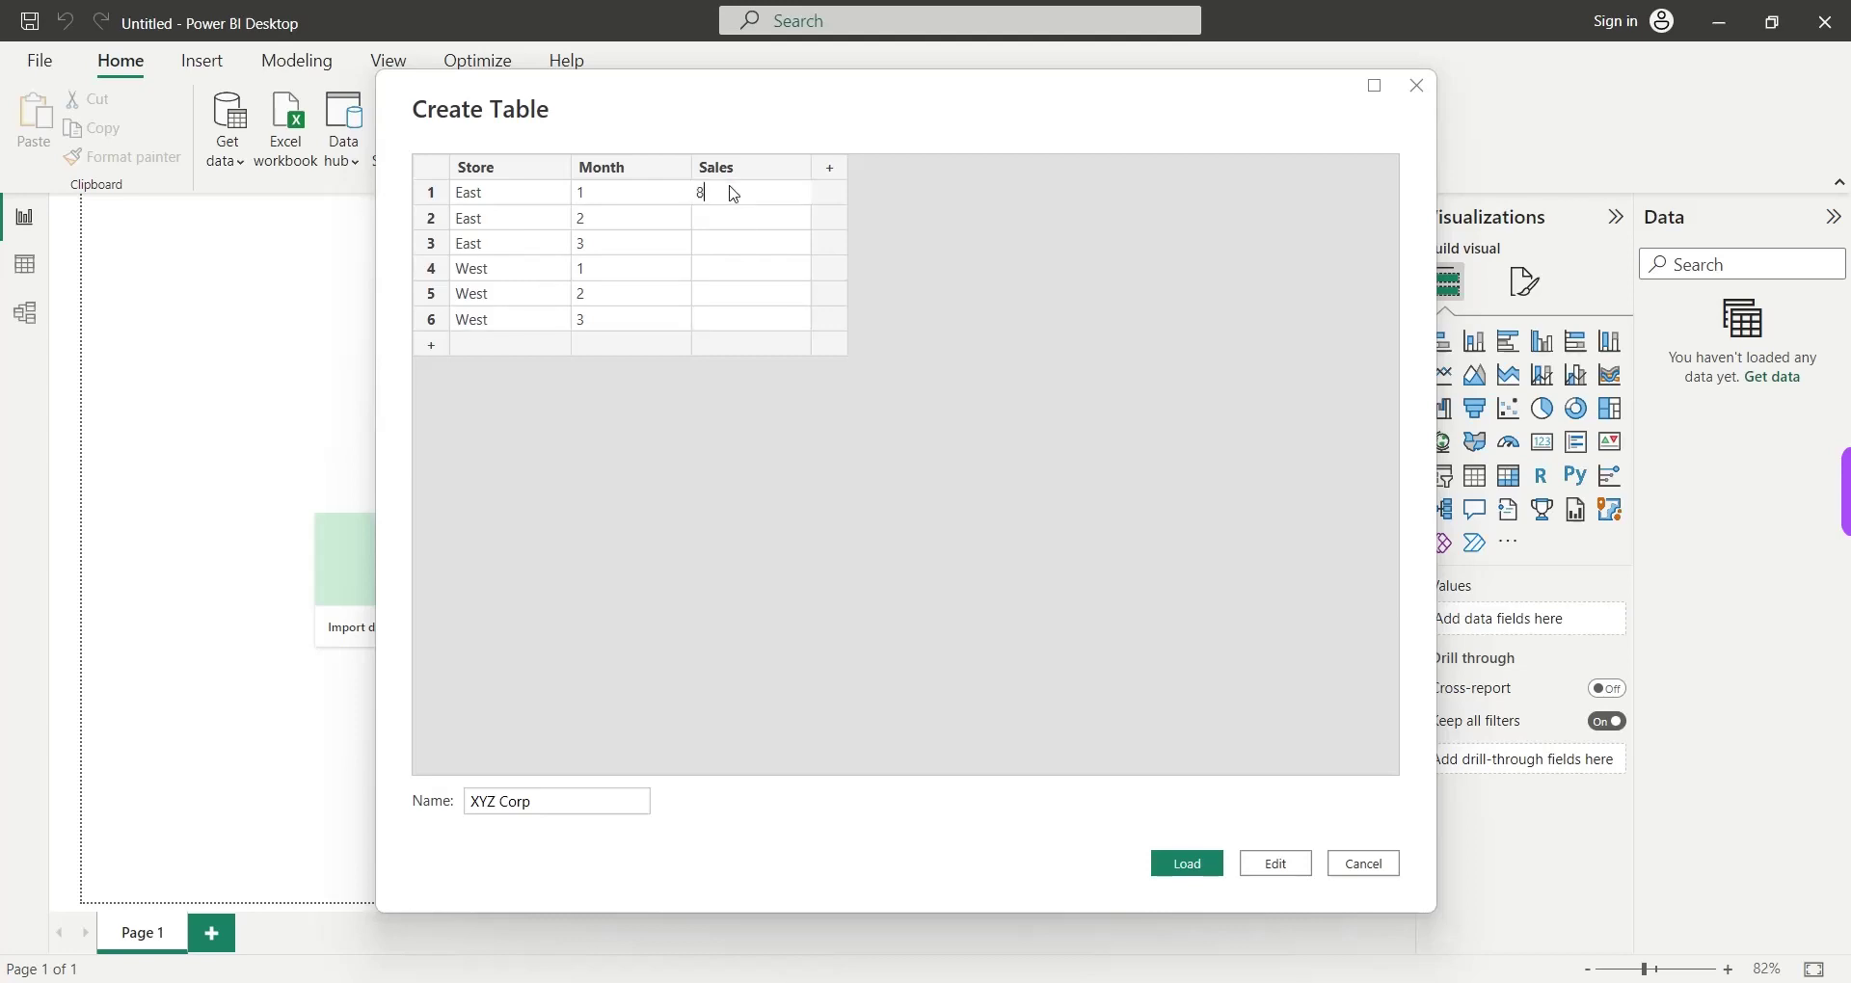
key(Return)
text(5)
key(Return)
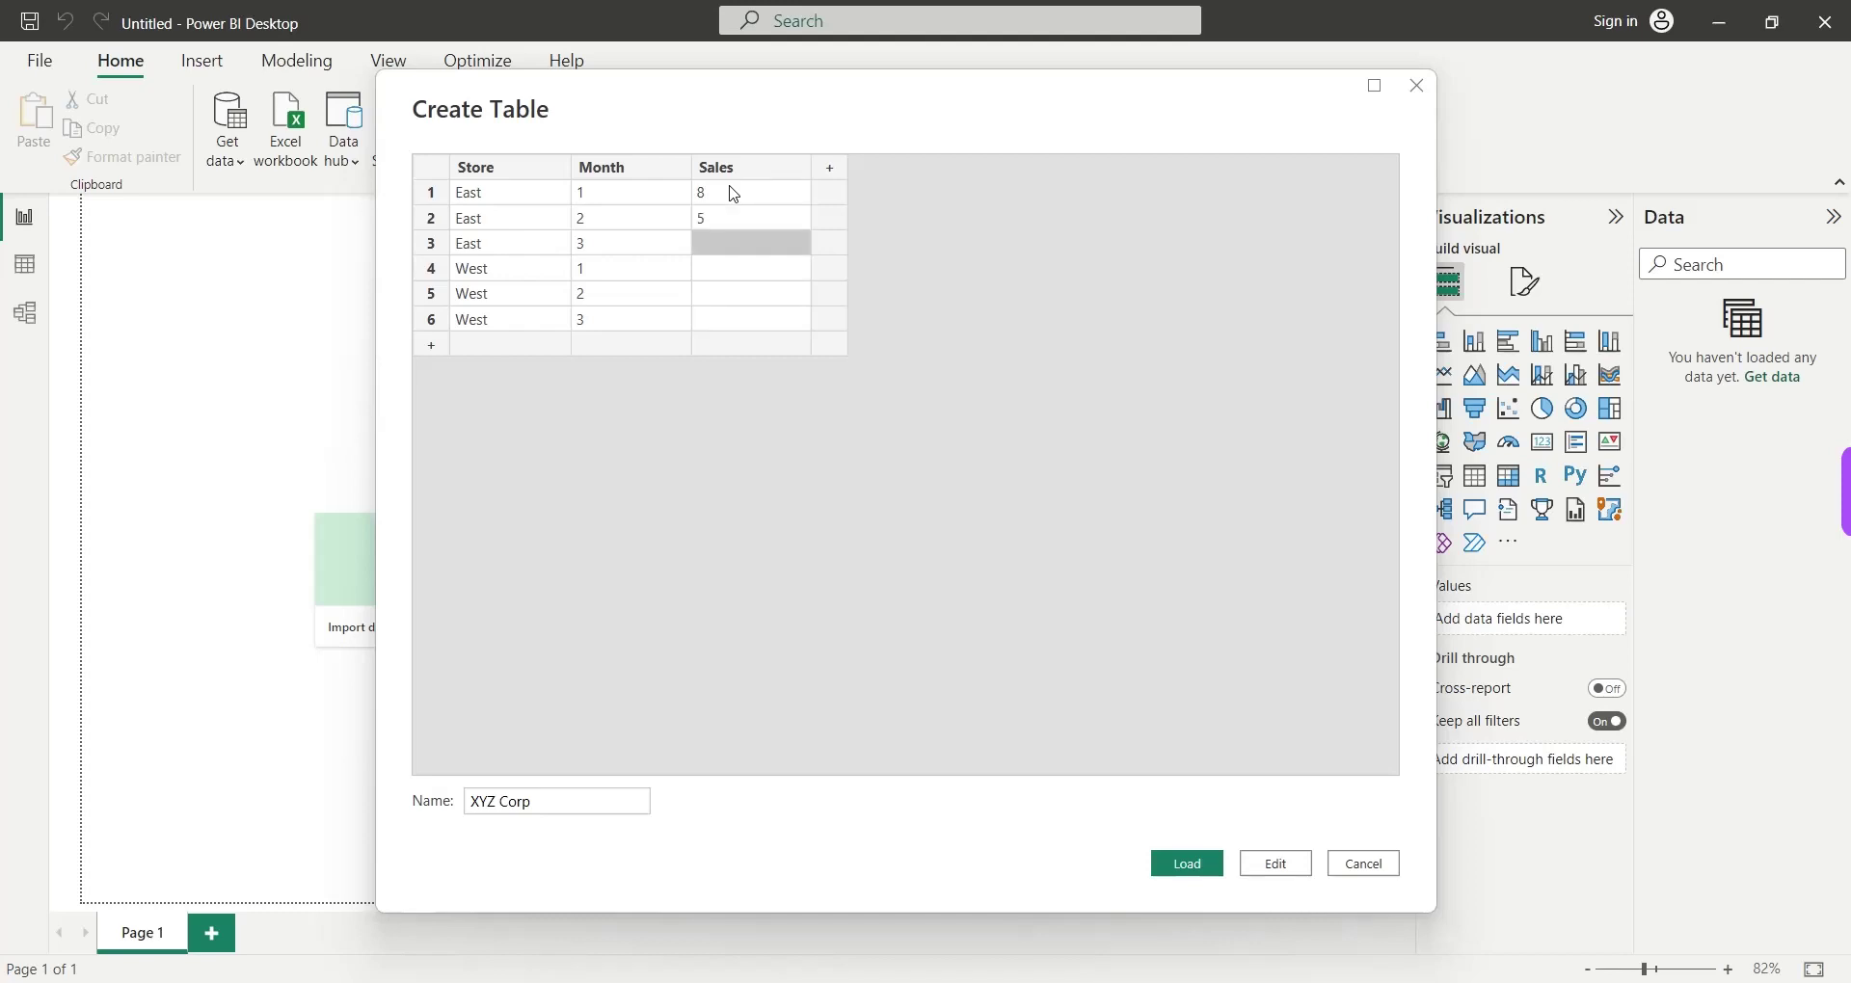
text(6)
key(Return)
text(7)
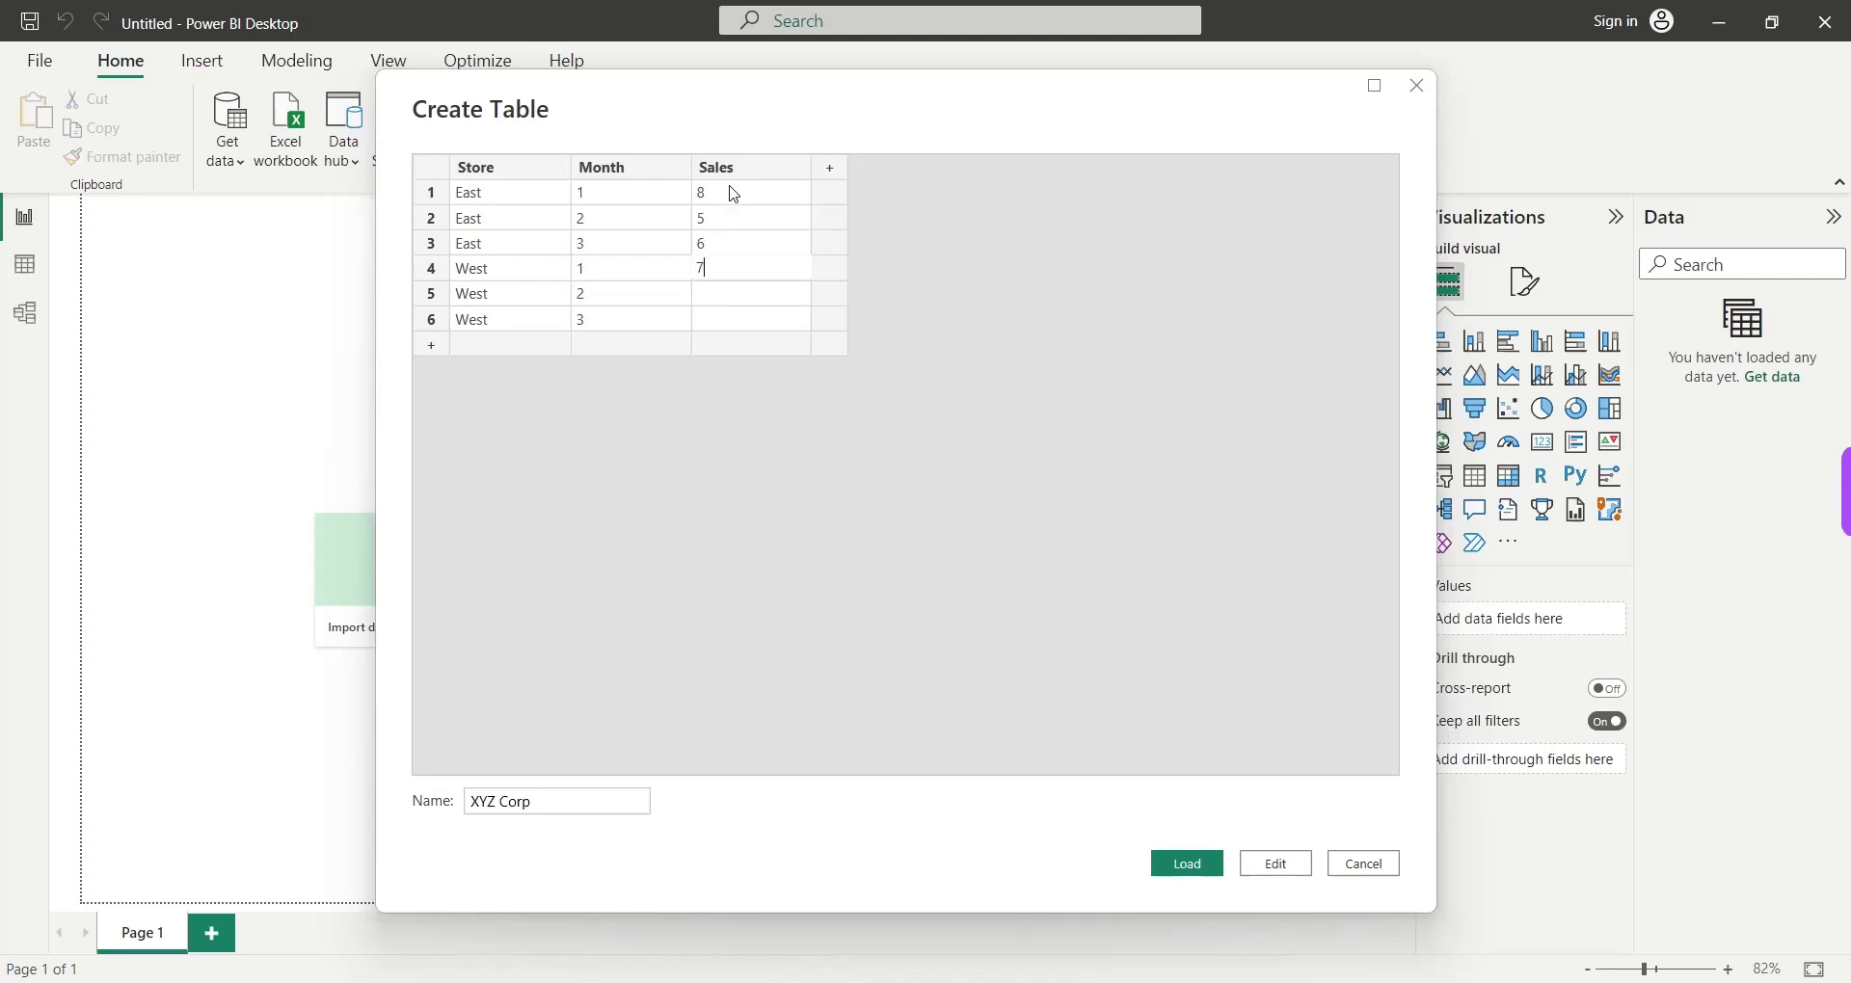
key(Return)
text(9)
key(Return)
text(10)
key(Return)
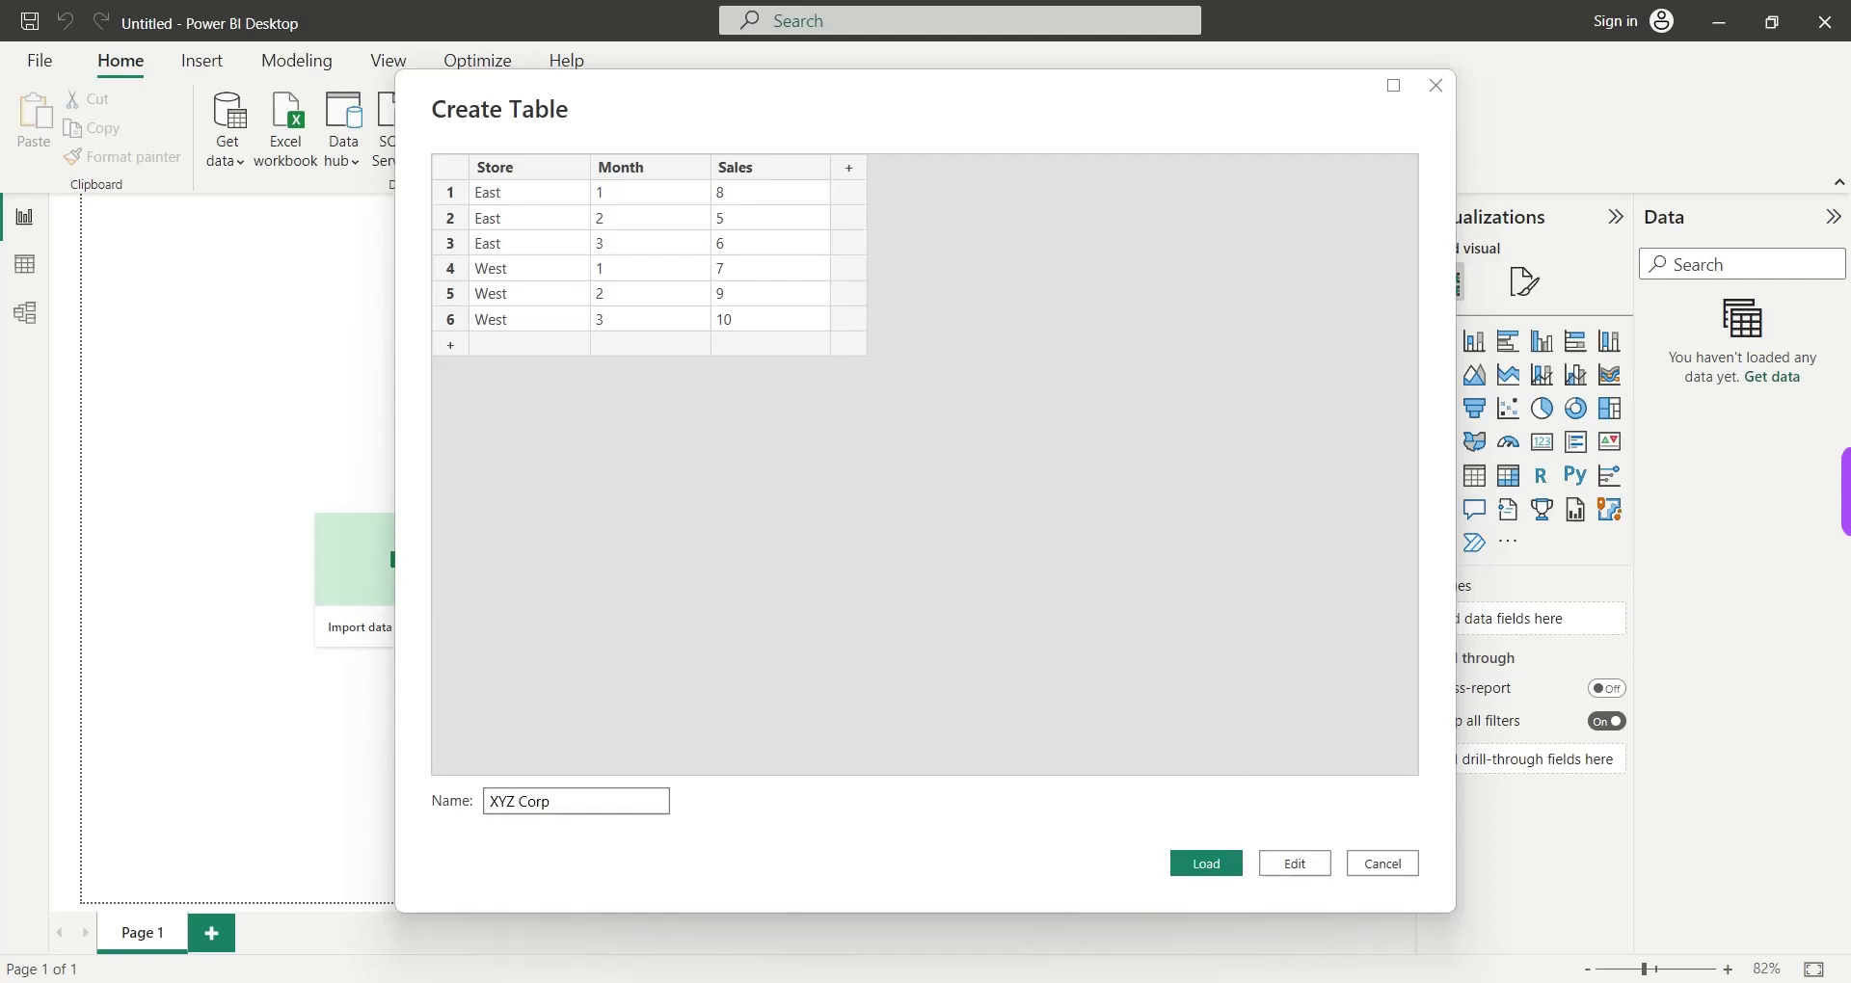
Choose Edit so the XYZ Corp table opens as a query in Power Query Editor.
click(1299, 865)
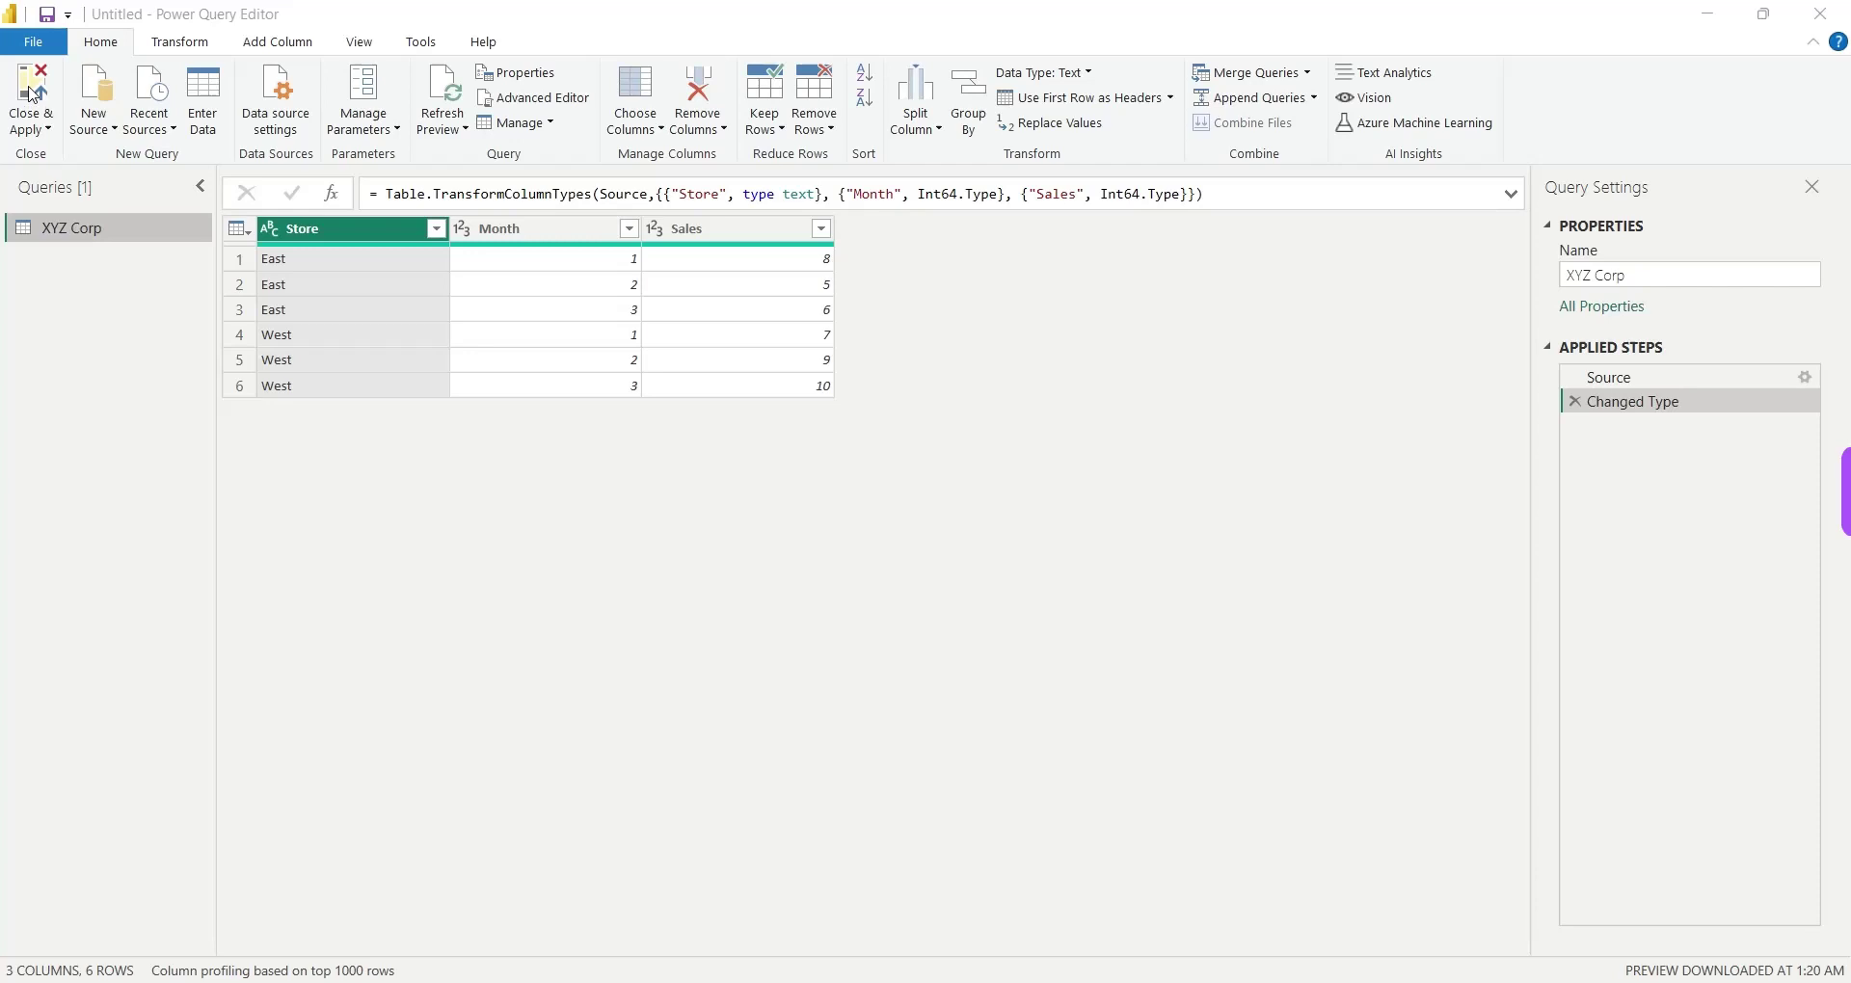
Use Close & Apply to load the XYZ Corp query into the report.
click(32, 93)
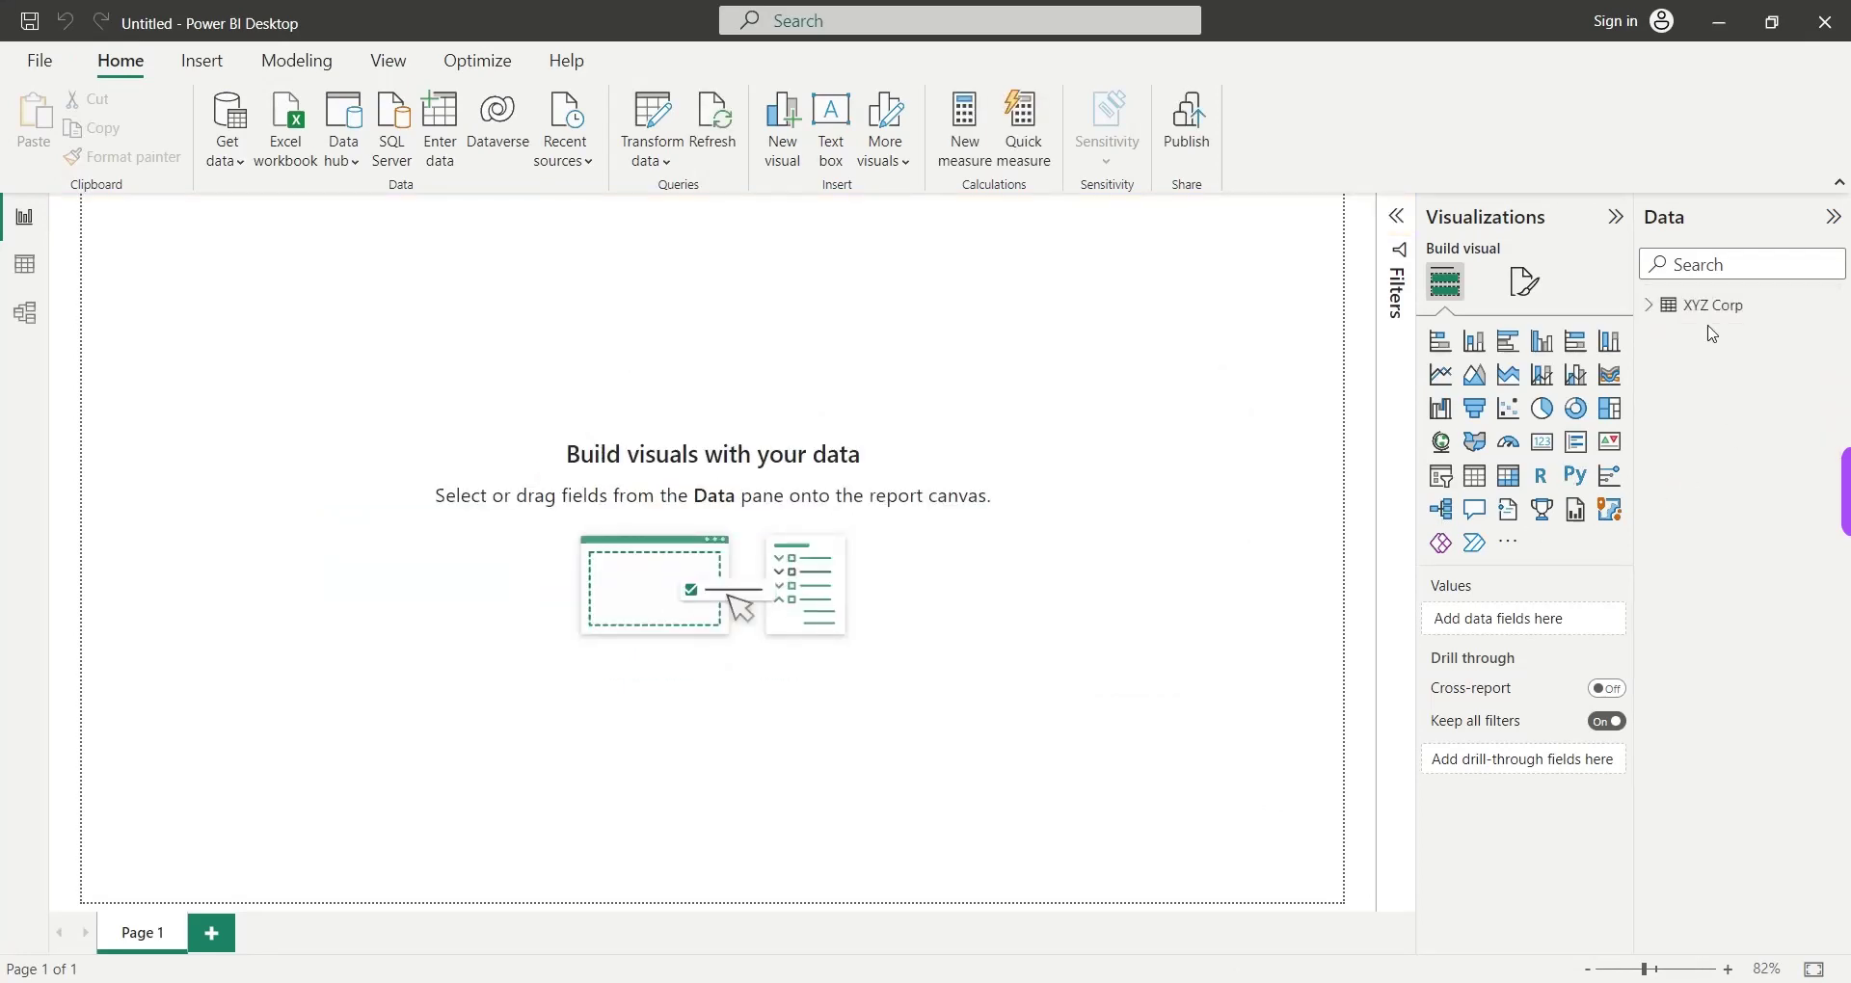
Expand XYZ Corp in the Data pane to show Month, Sales and Store.
click(1651, 306)
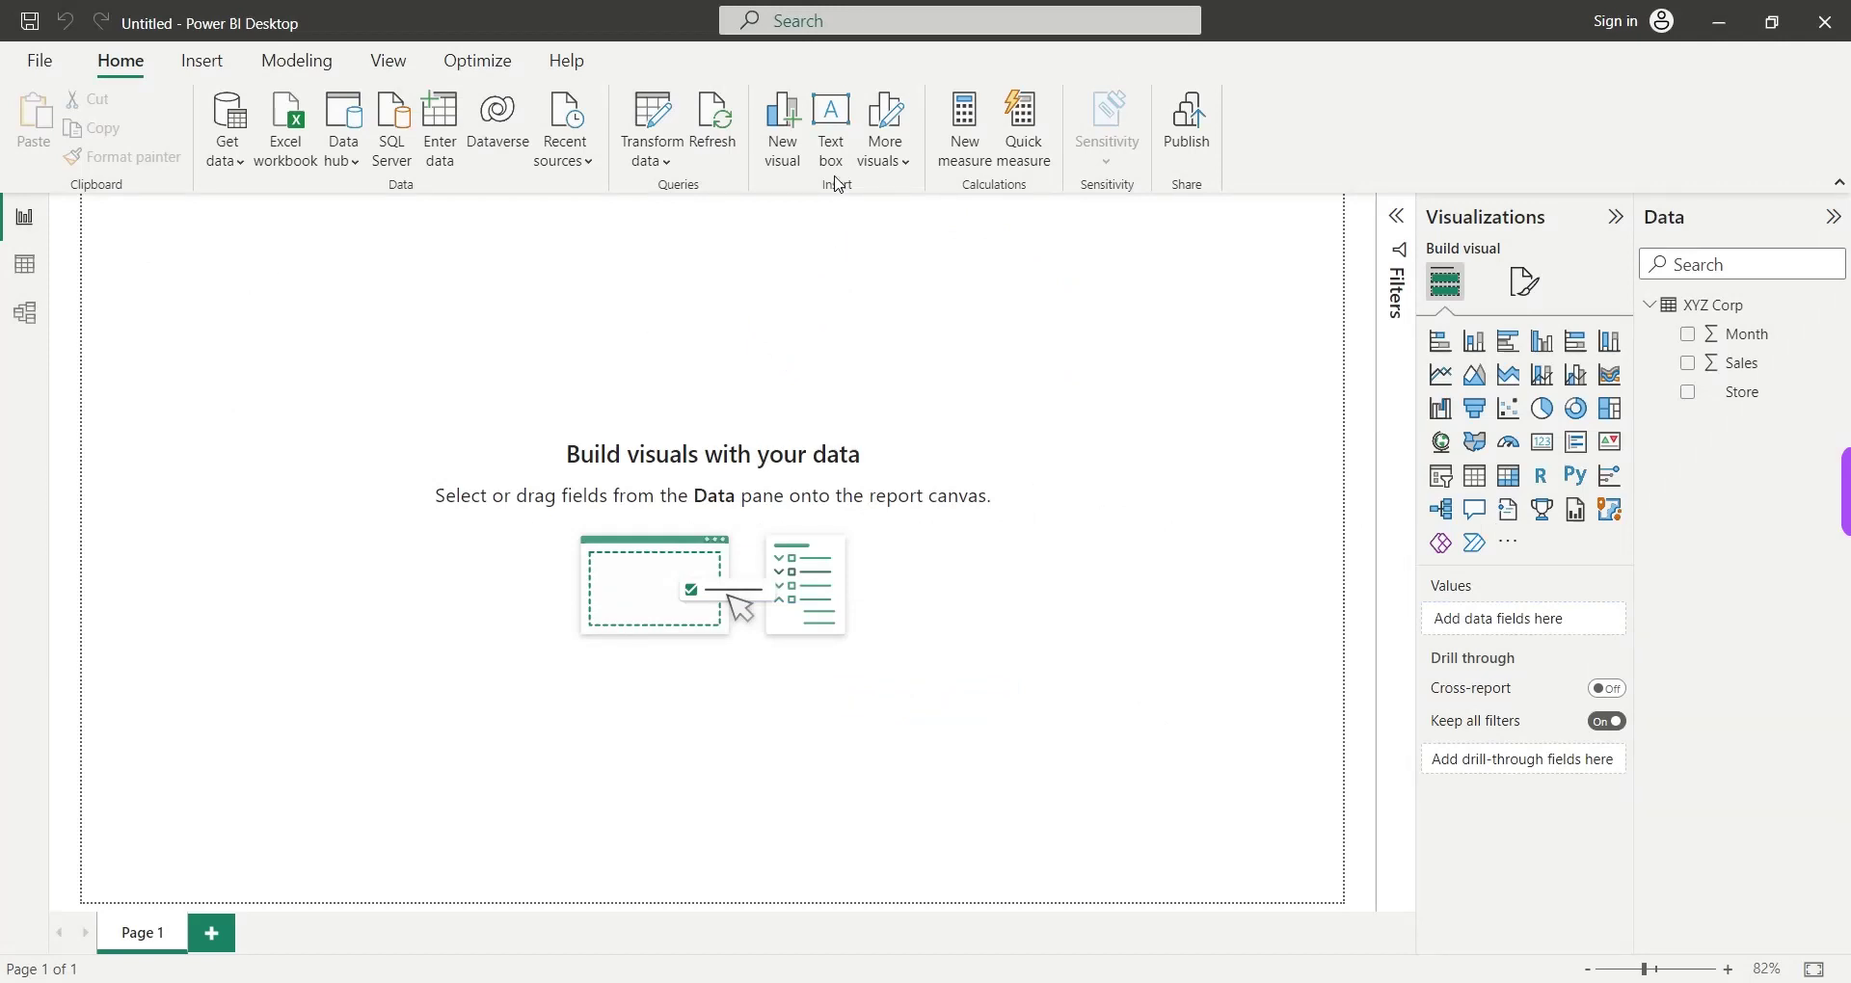
Insert a text box reading 'Sales Dashboard' at 32 pt font size.
click(832, 134)
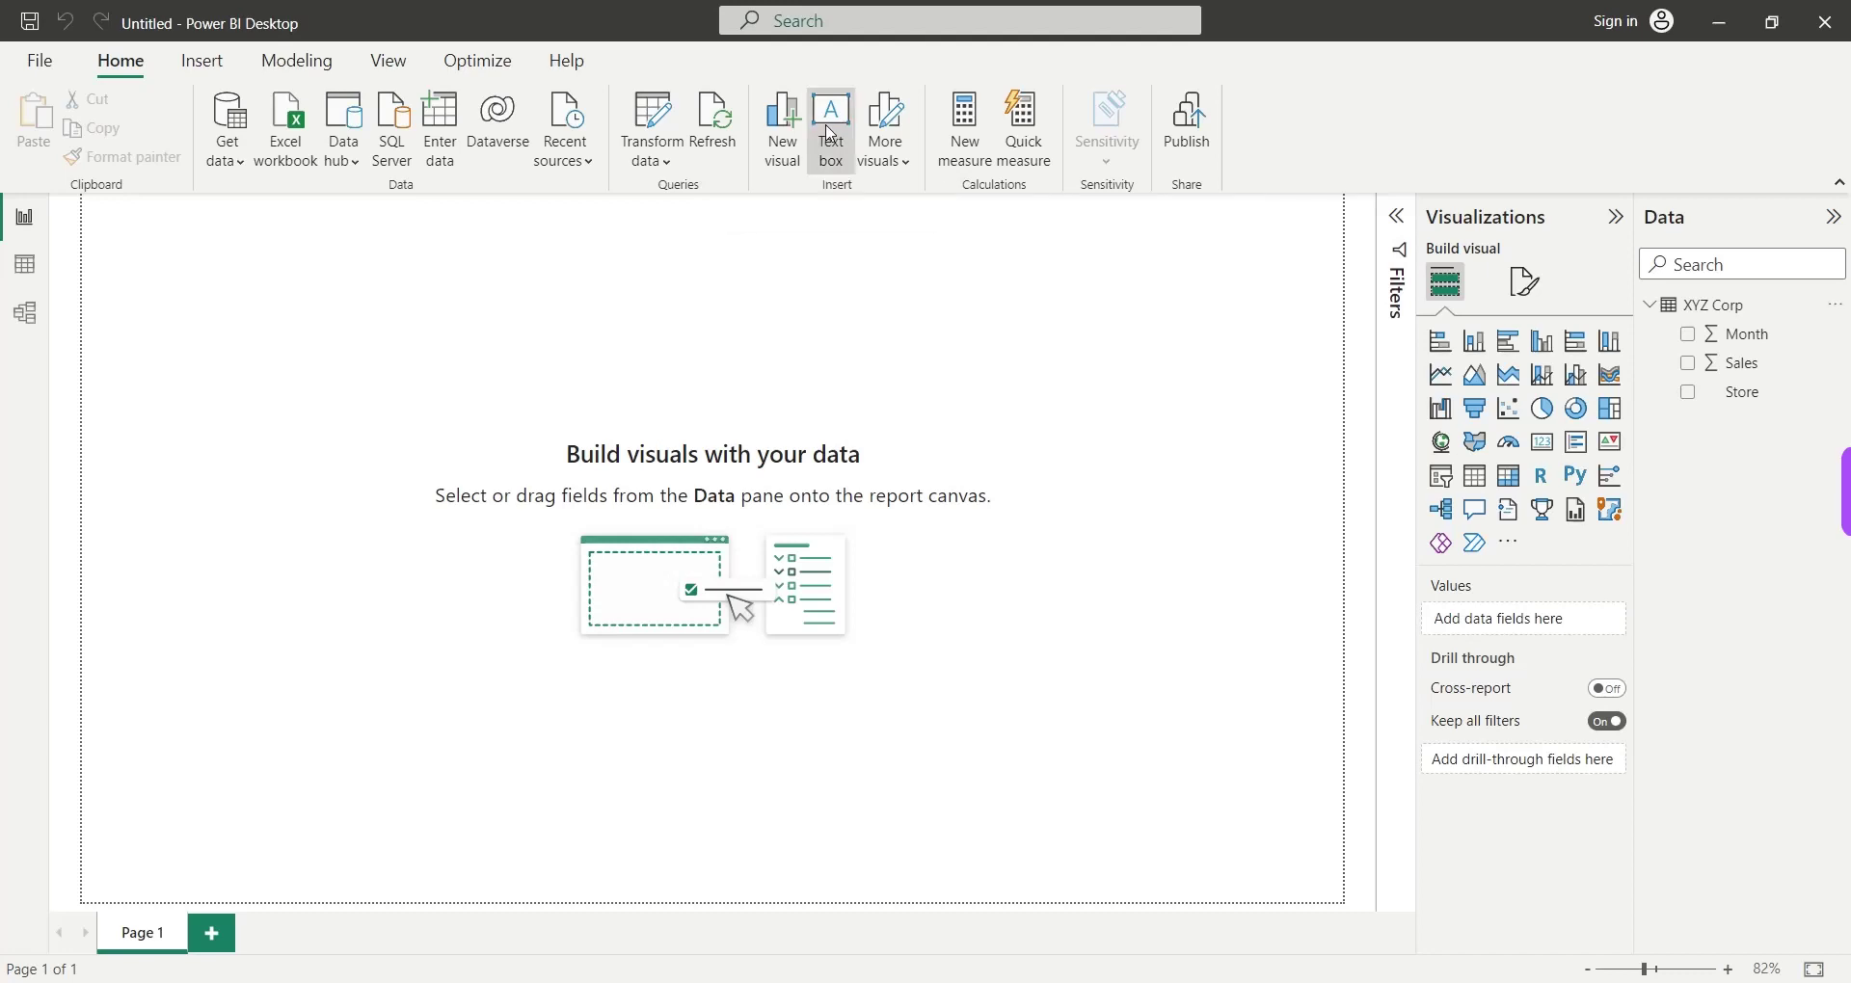
click(160, 261)
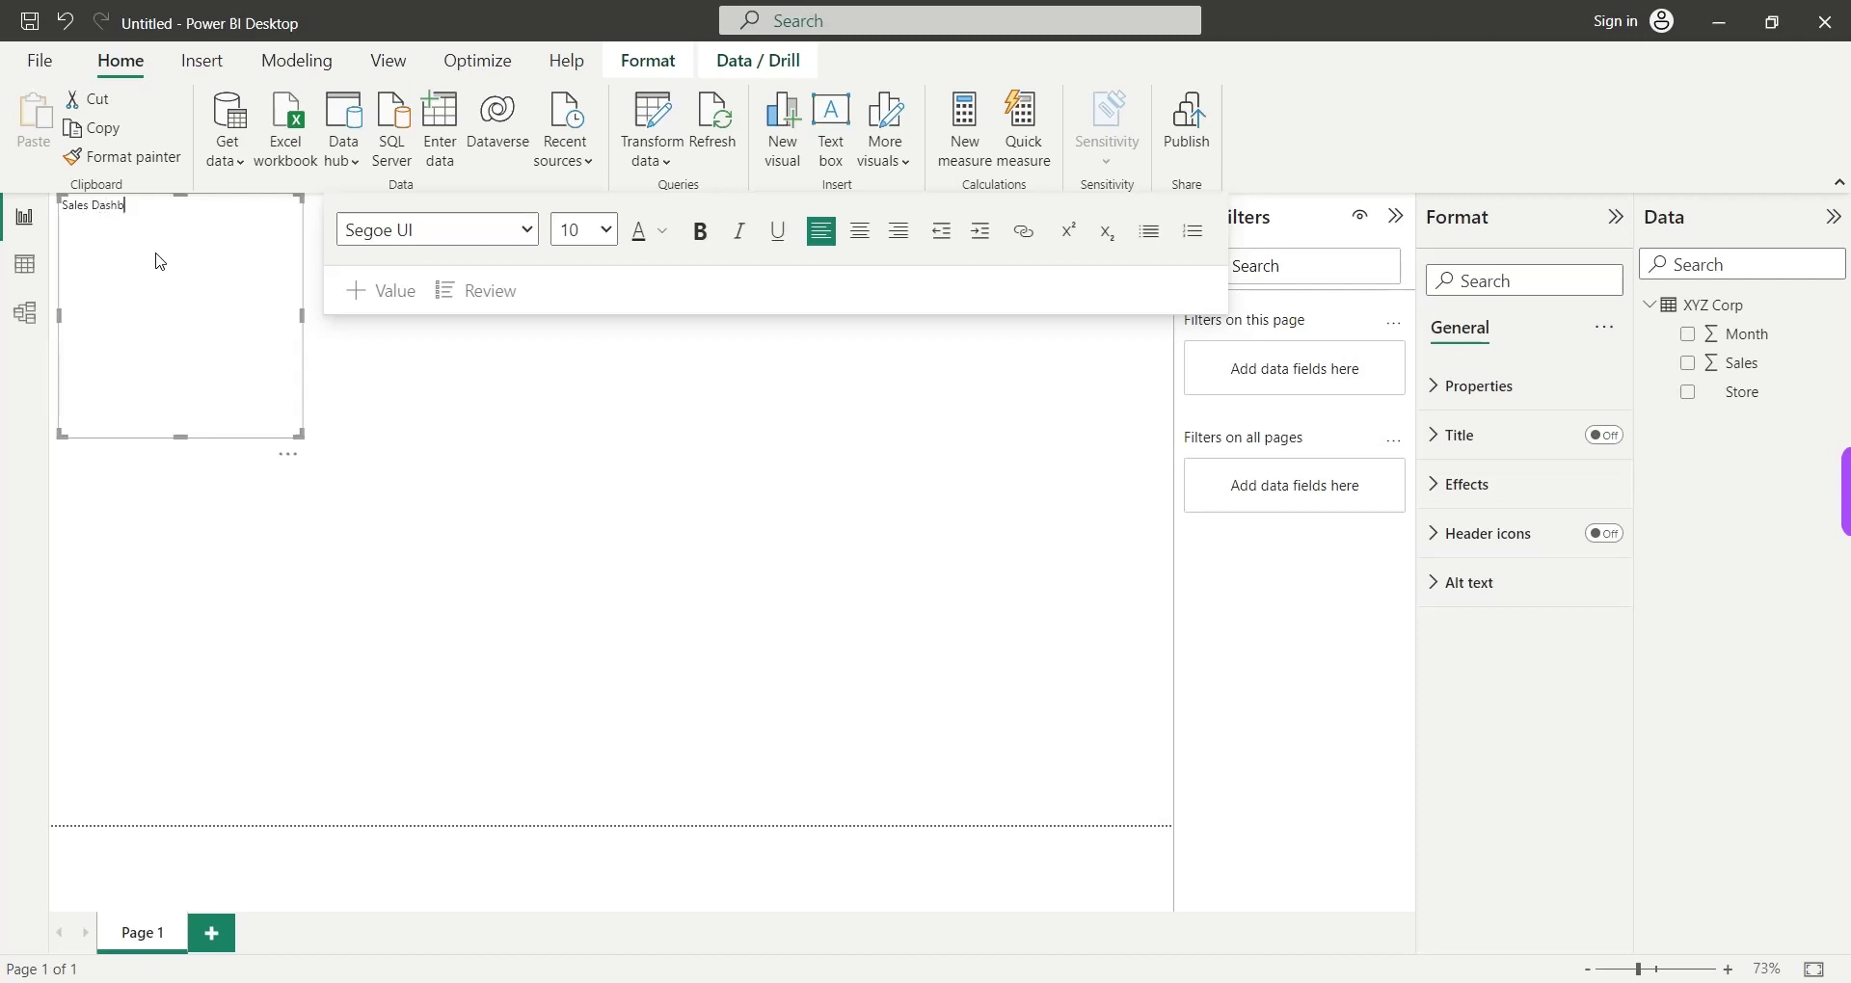
key(ctrl+a)
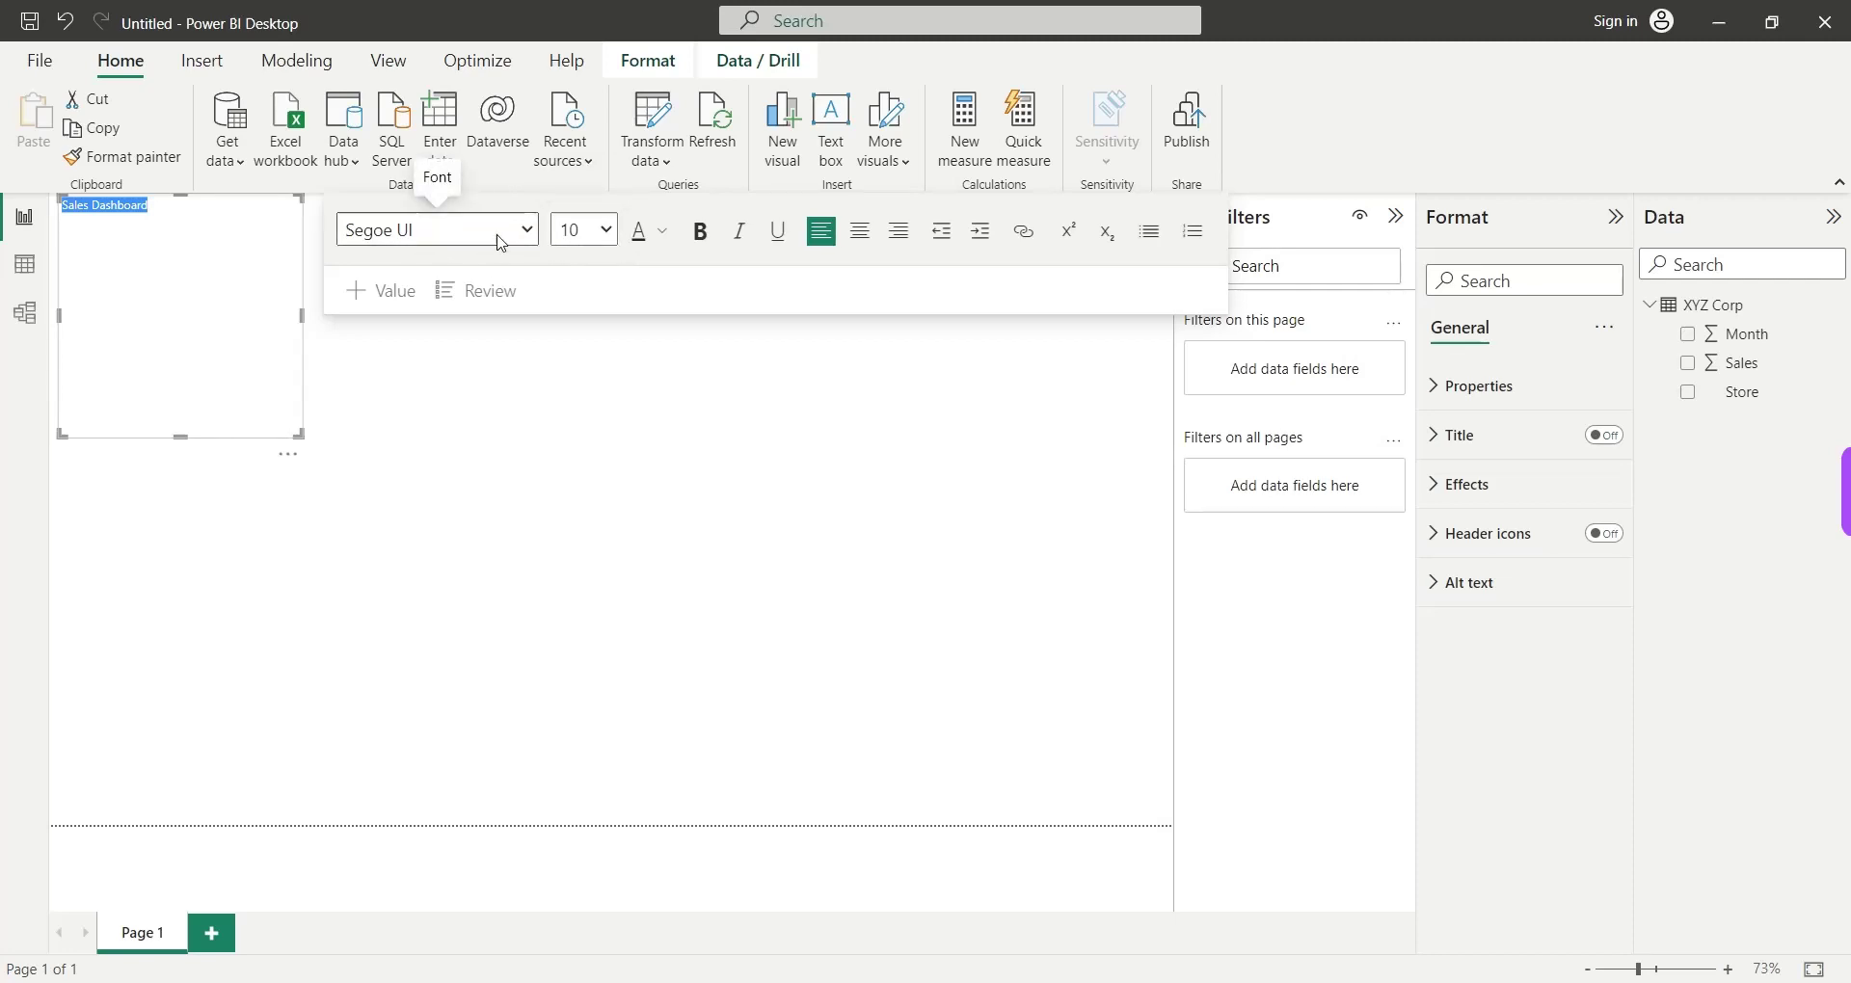
click(579, 229)
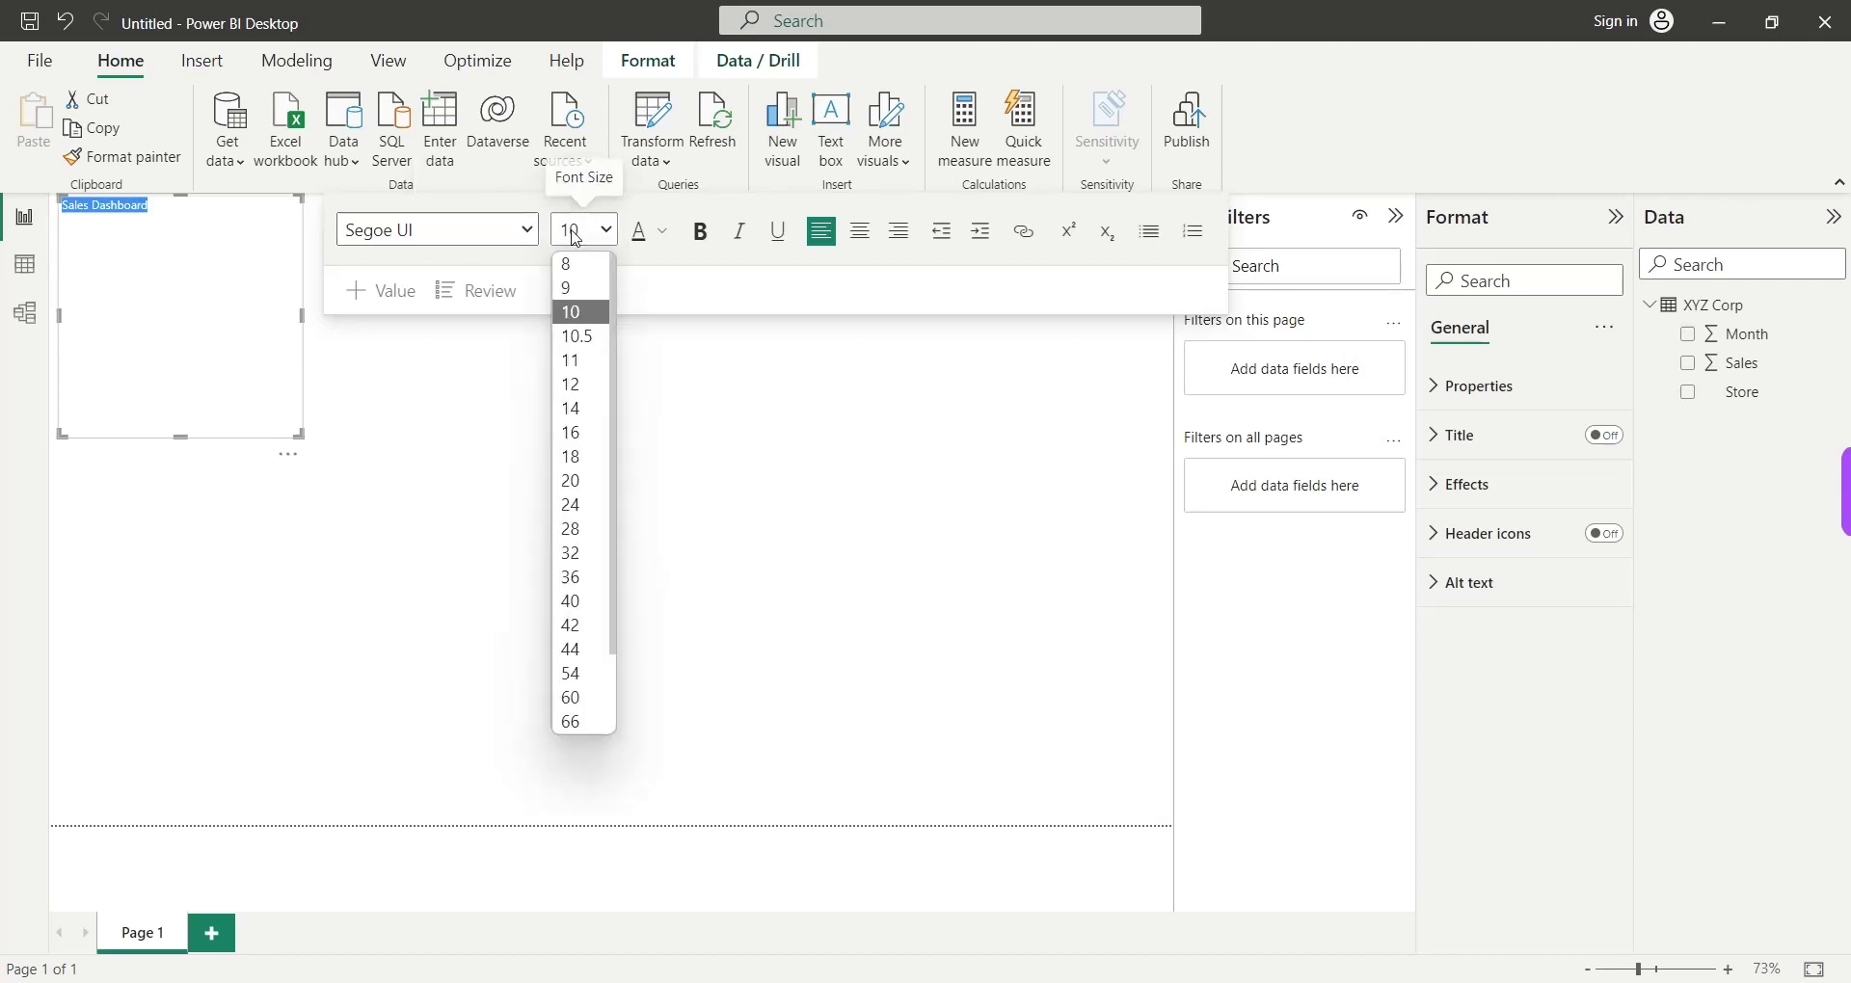
click(598, 552)
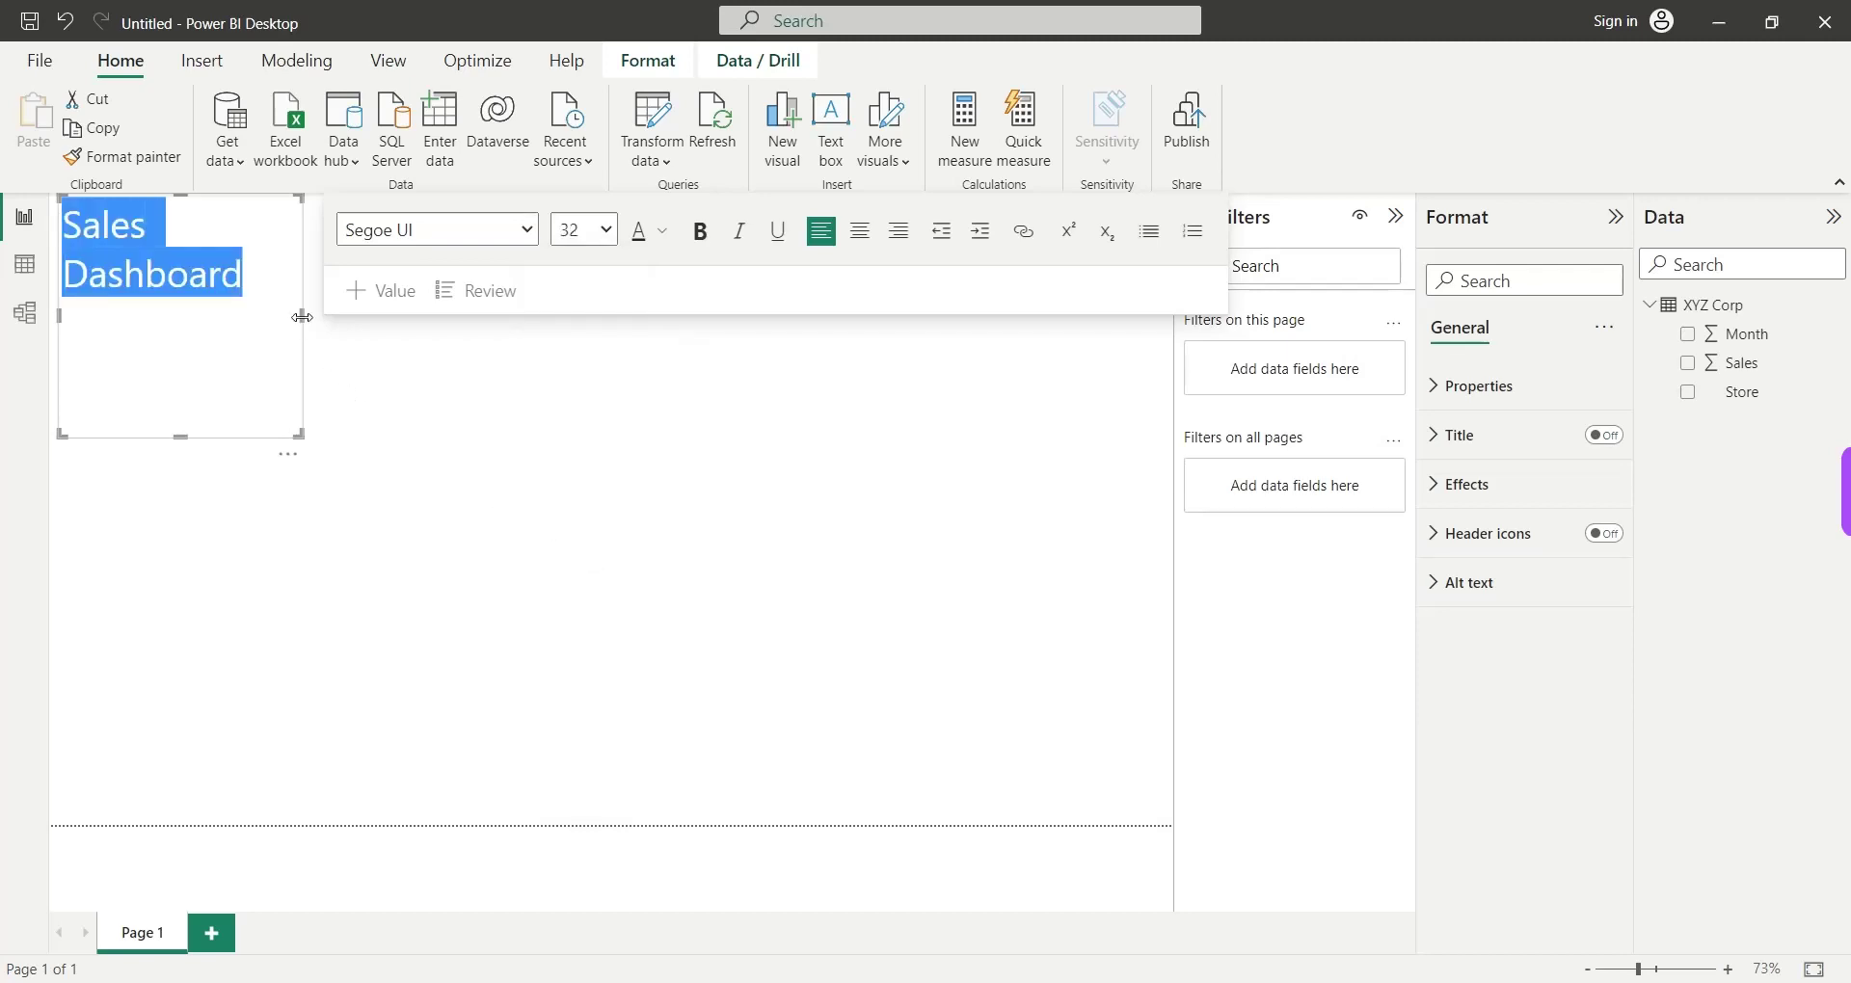
click(294, 350)
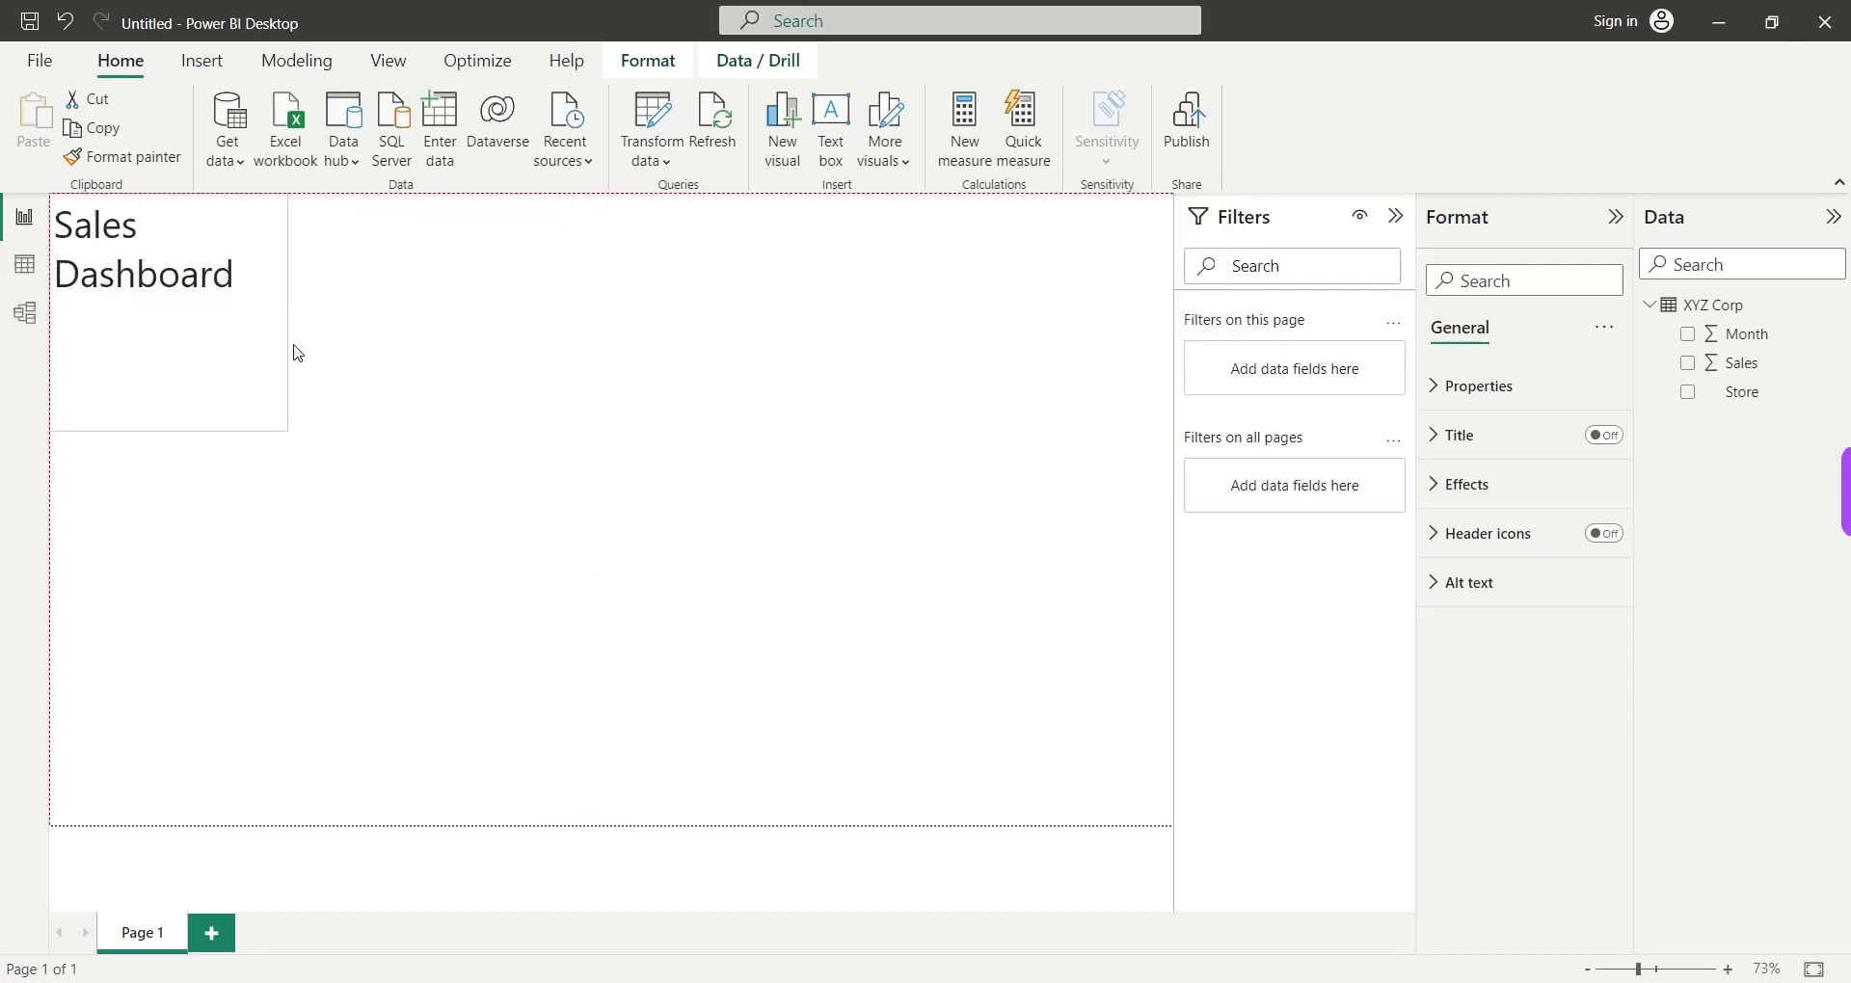
Widen the title box so it fits on one line and make the text bold.
drag(286, 425, 1177, 264)
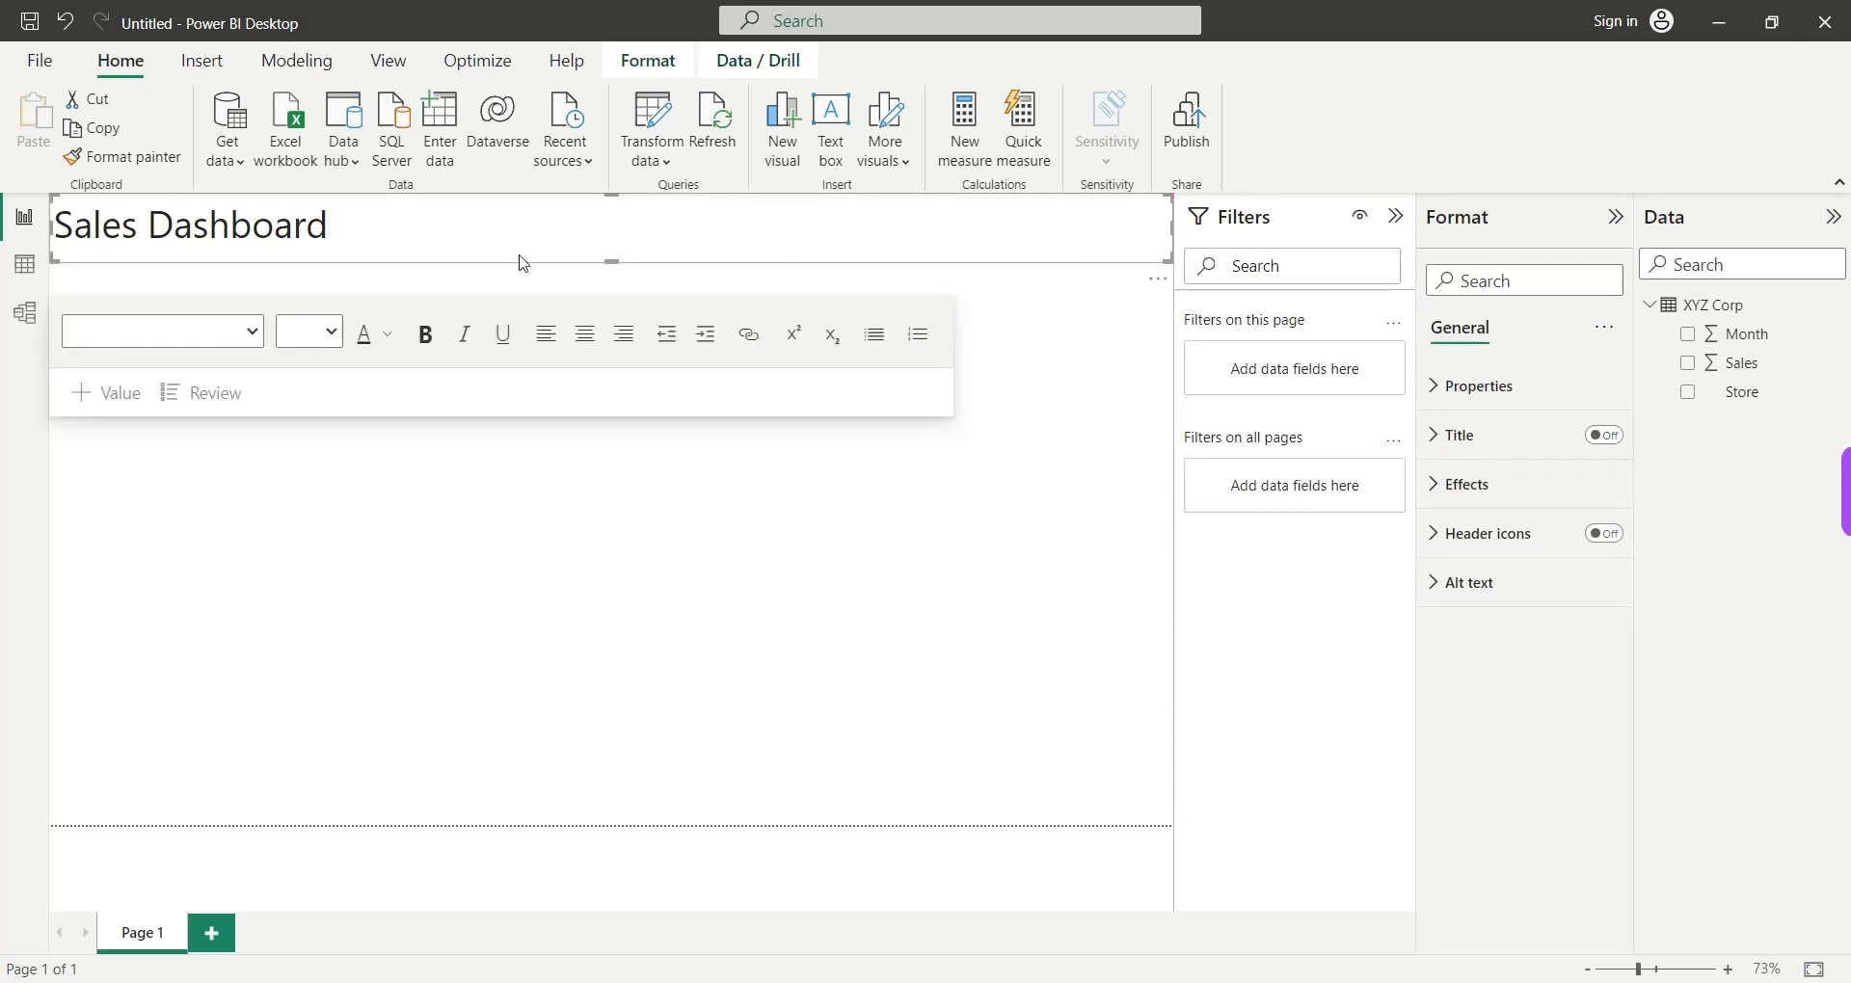
drag(319, 228, 52, 225)
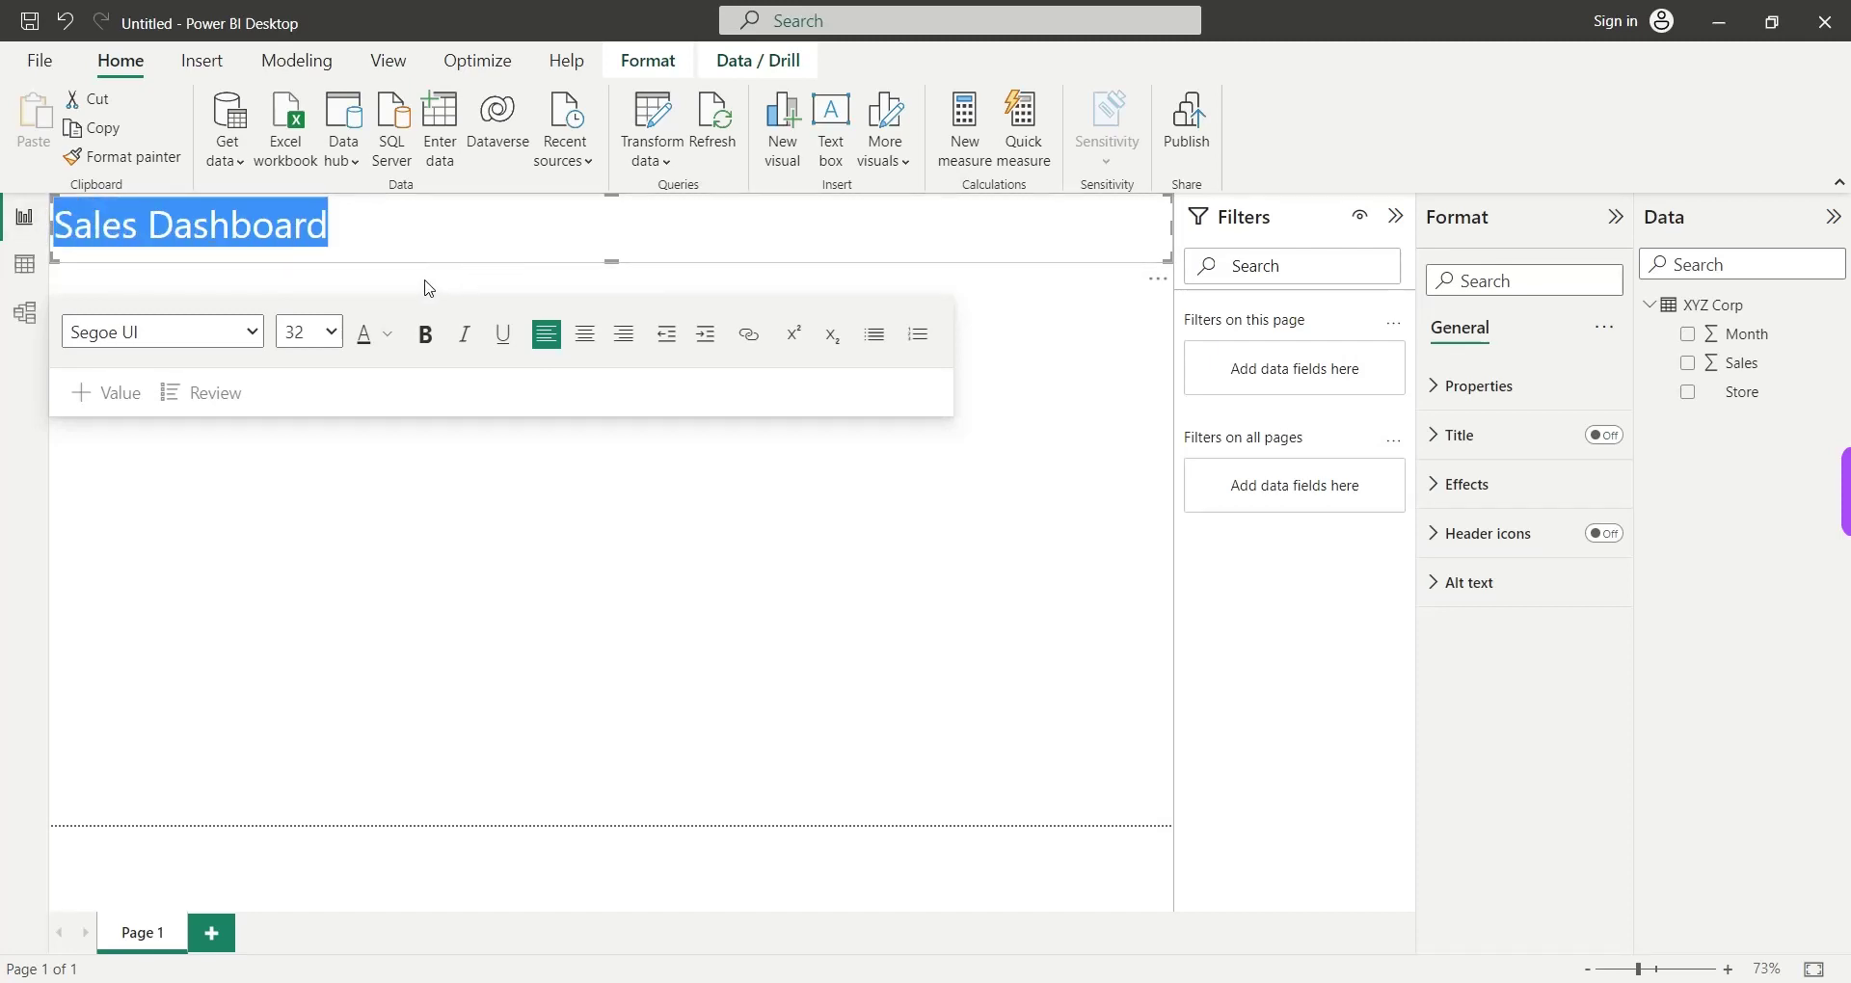
click(427, 353)
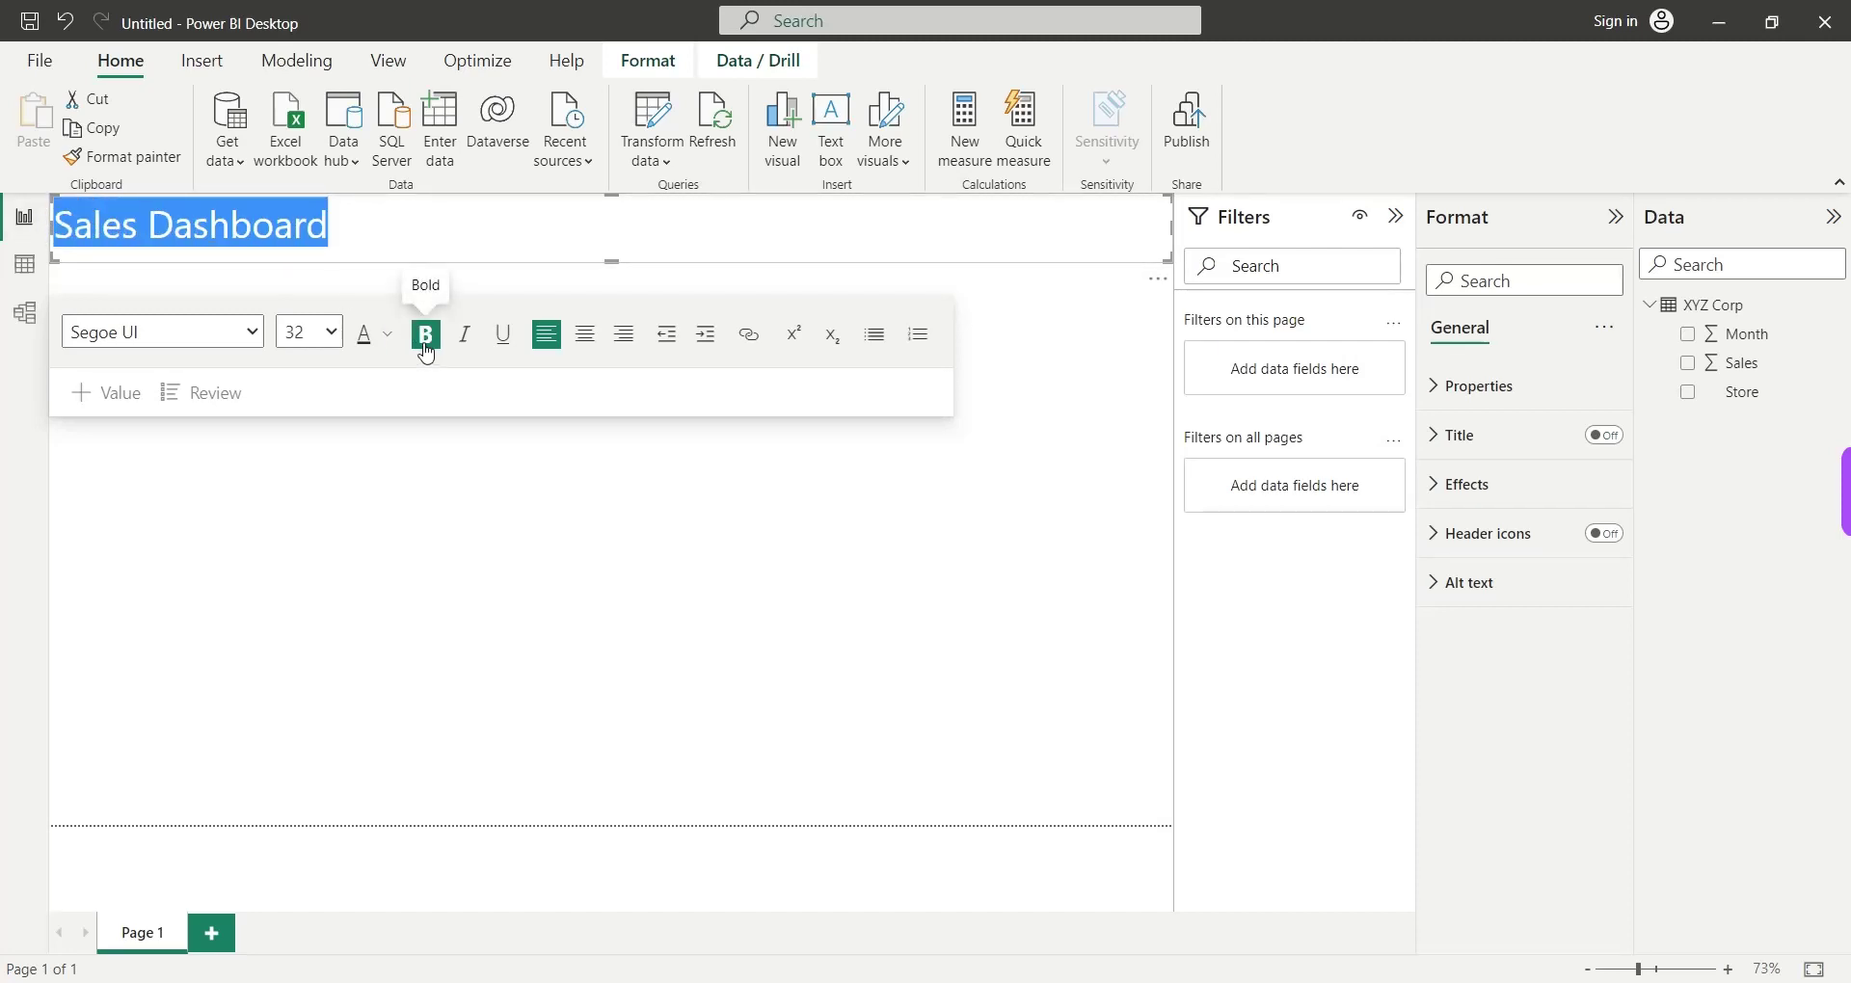
click(989, 432)
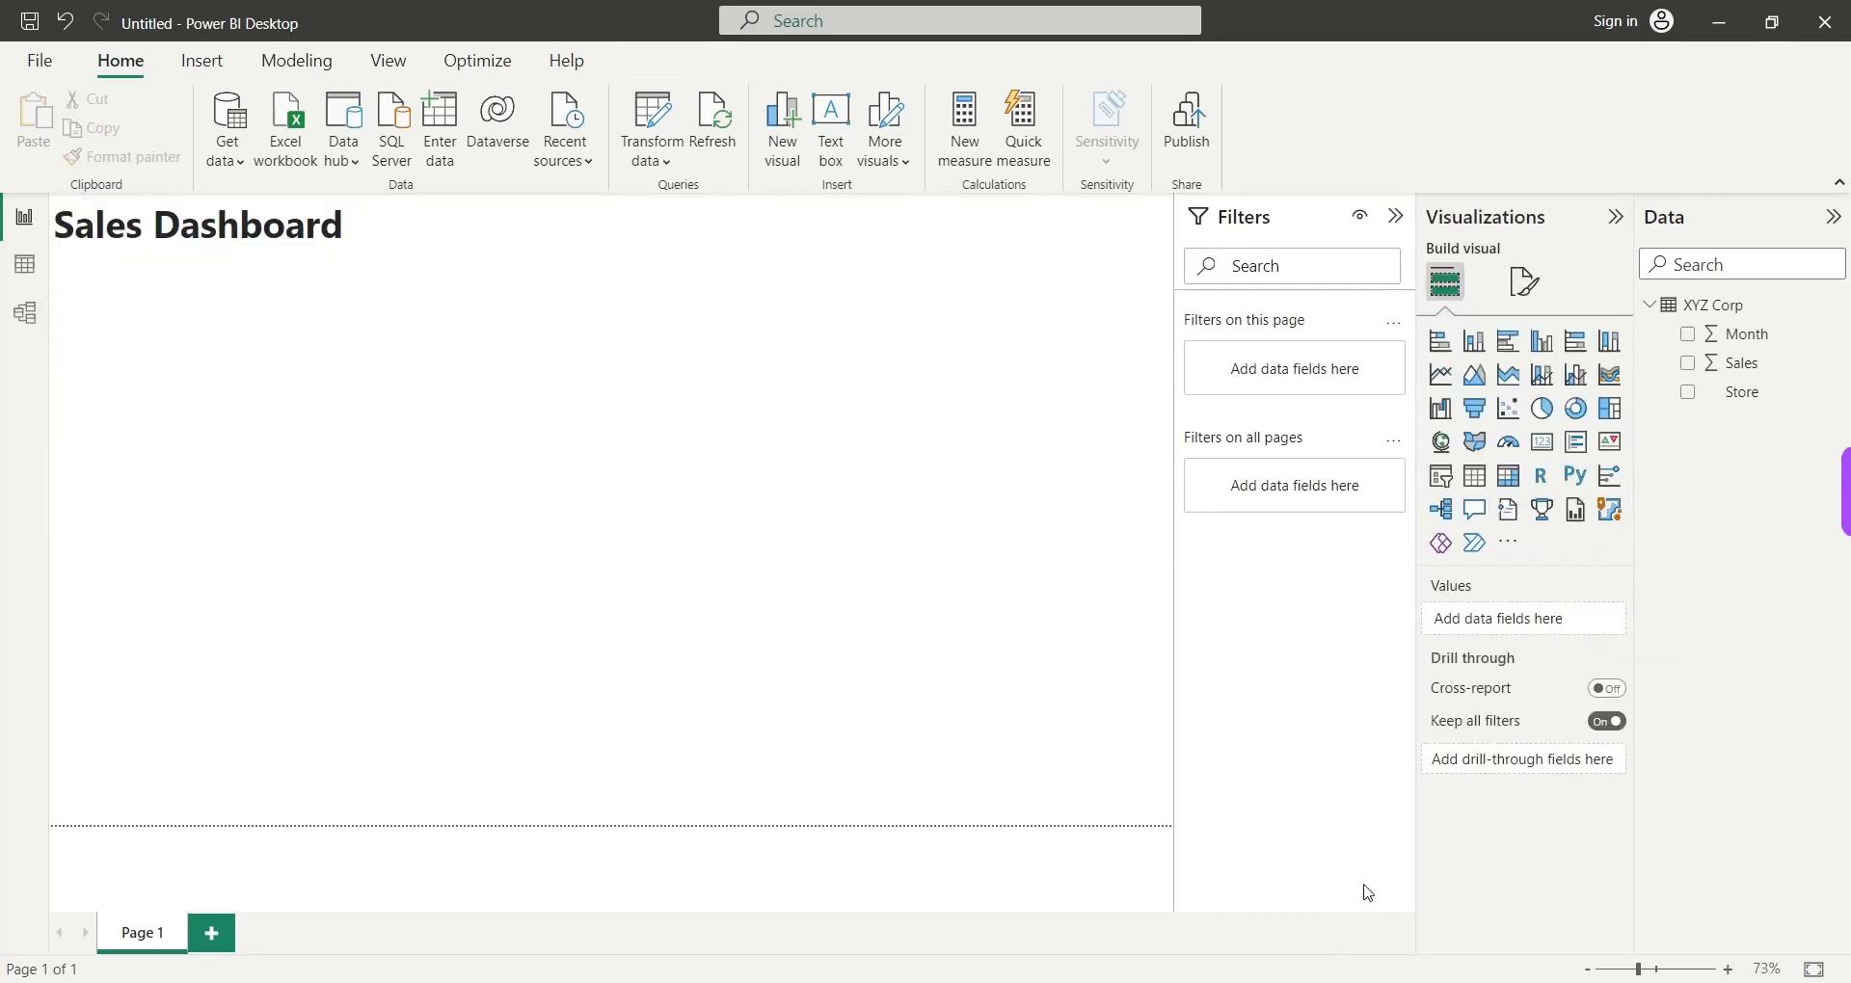
Collapse Filters and add a half-width pie chart below the title.
click(1396, 215)
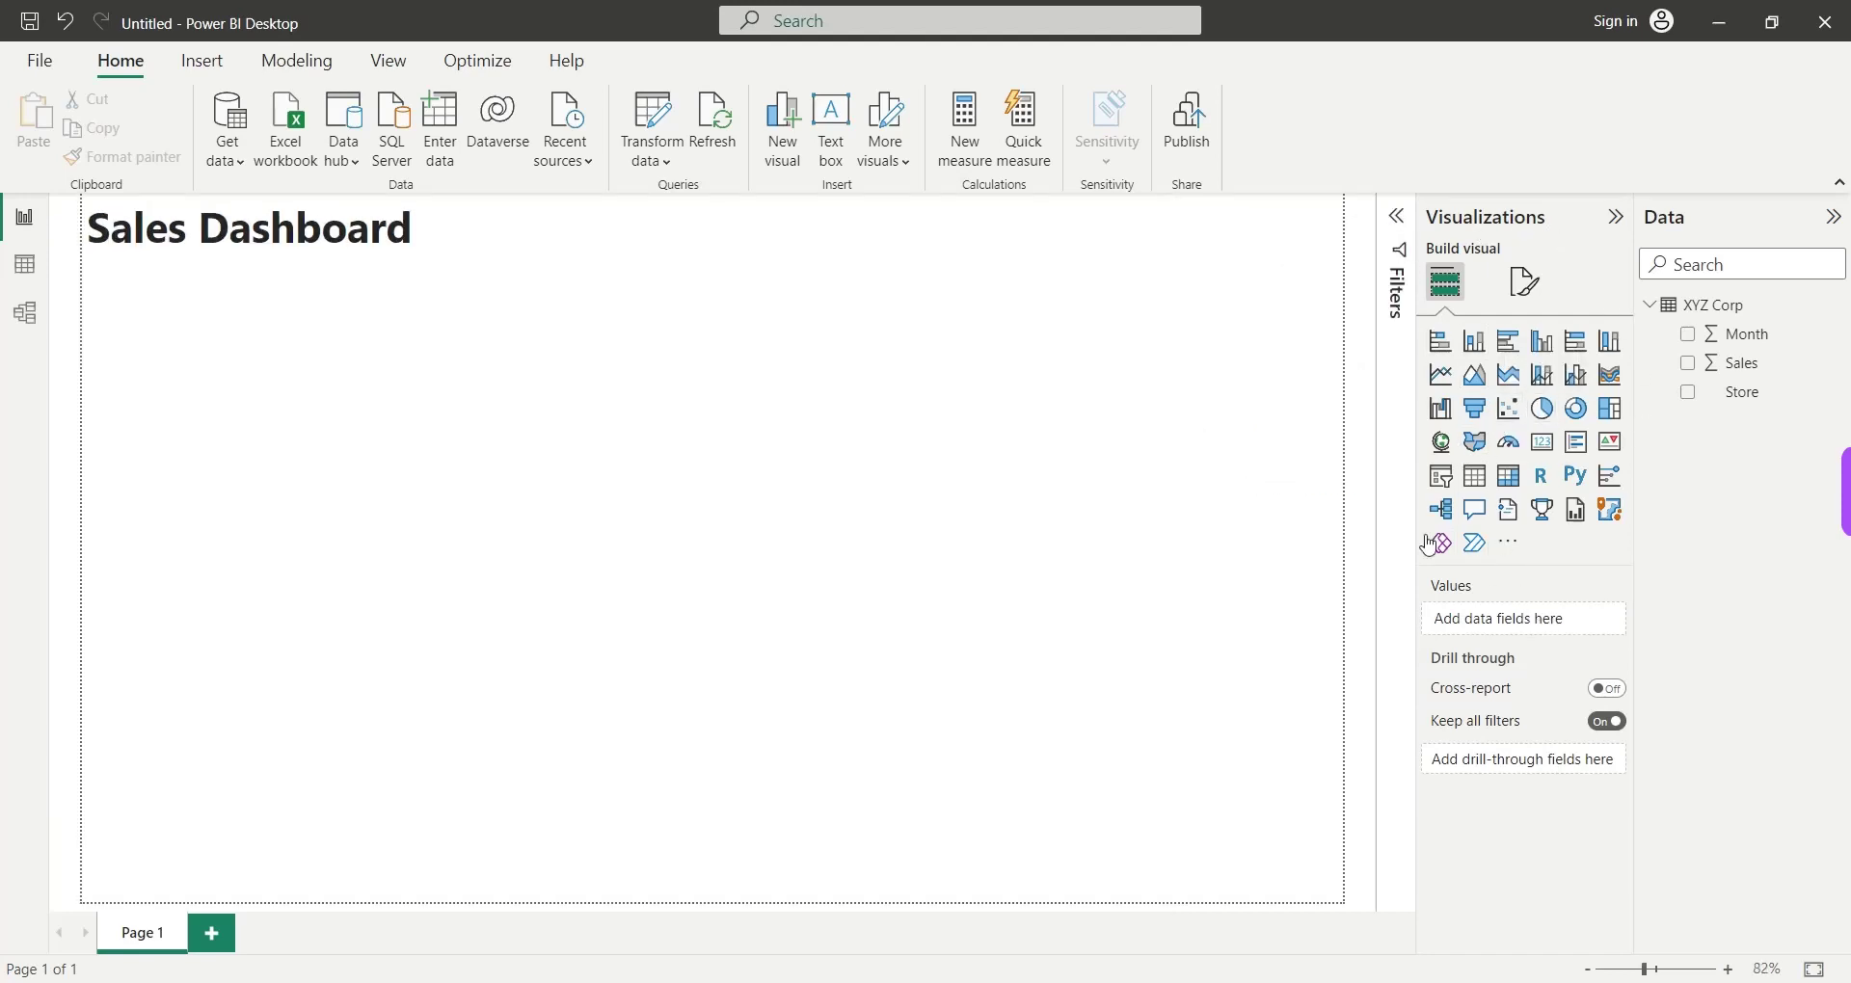
click(1544, 414)
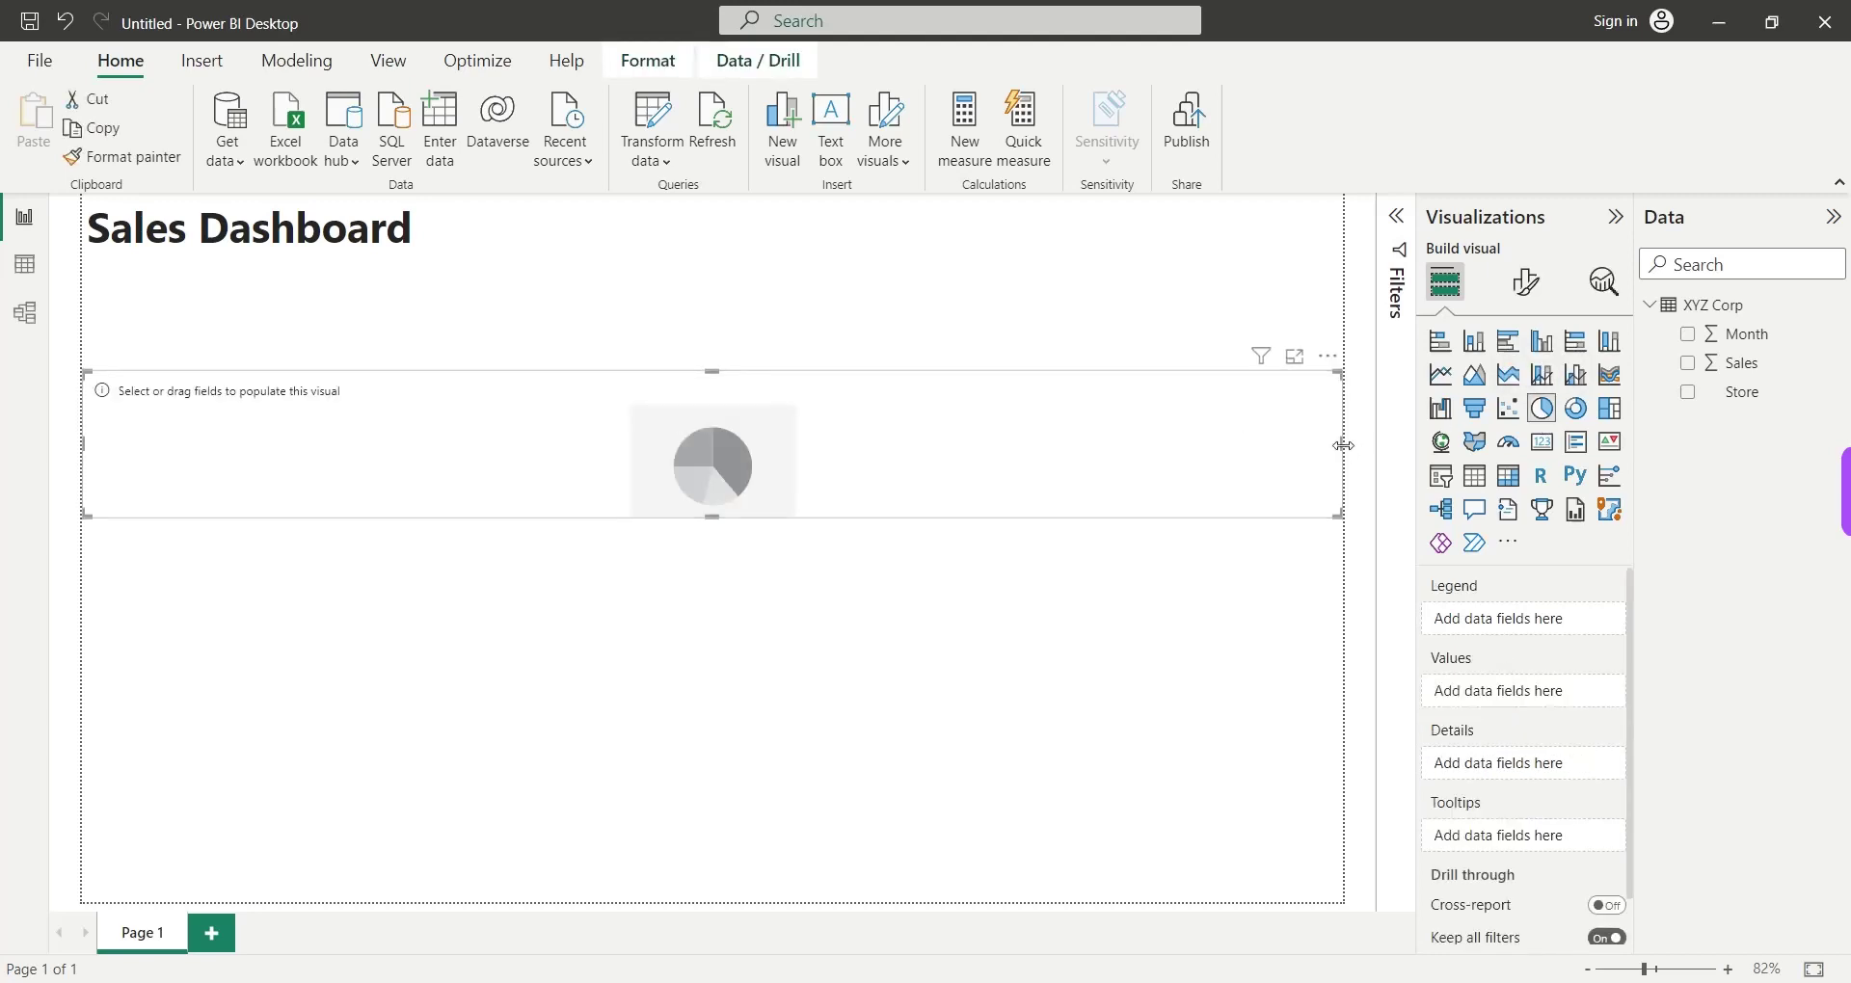
drag(1348, 452, 713, 430)
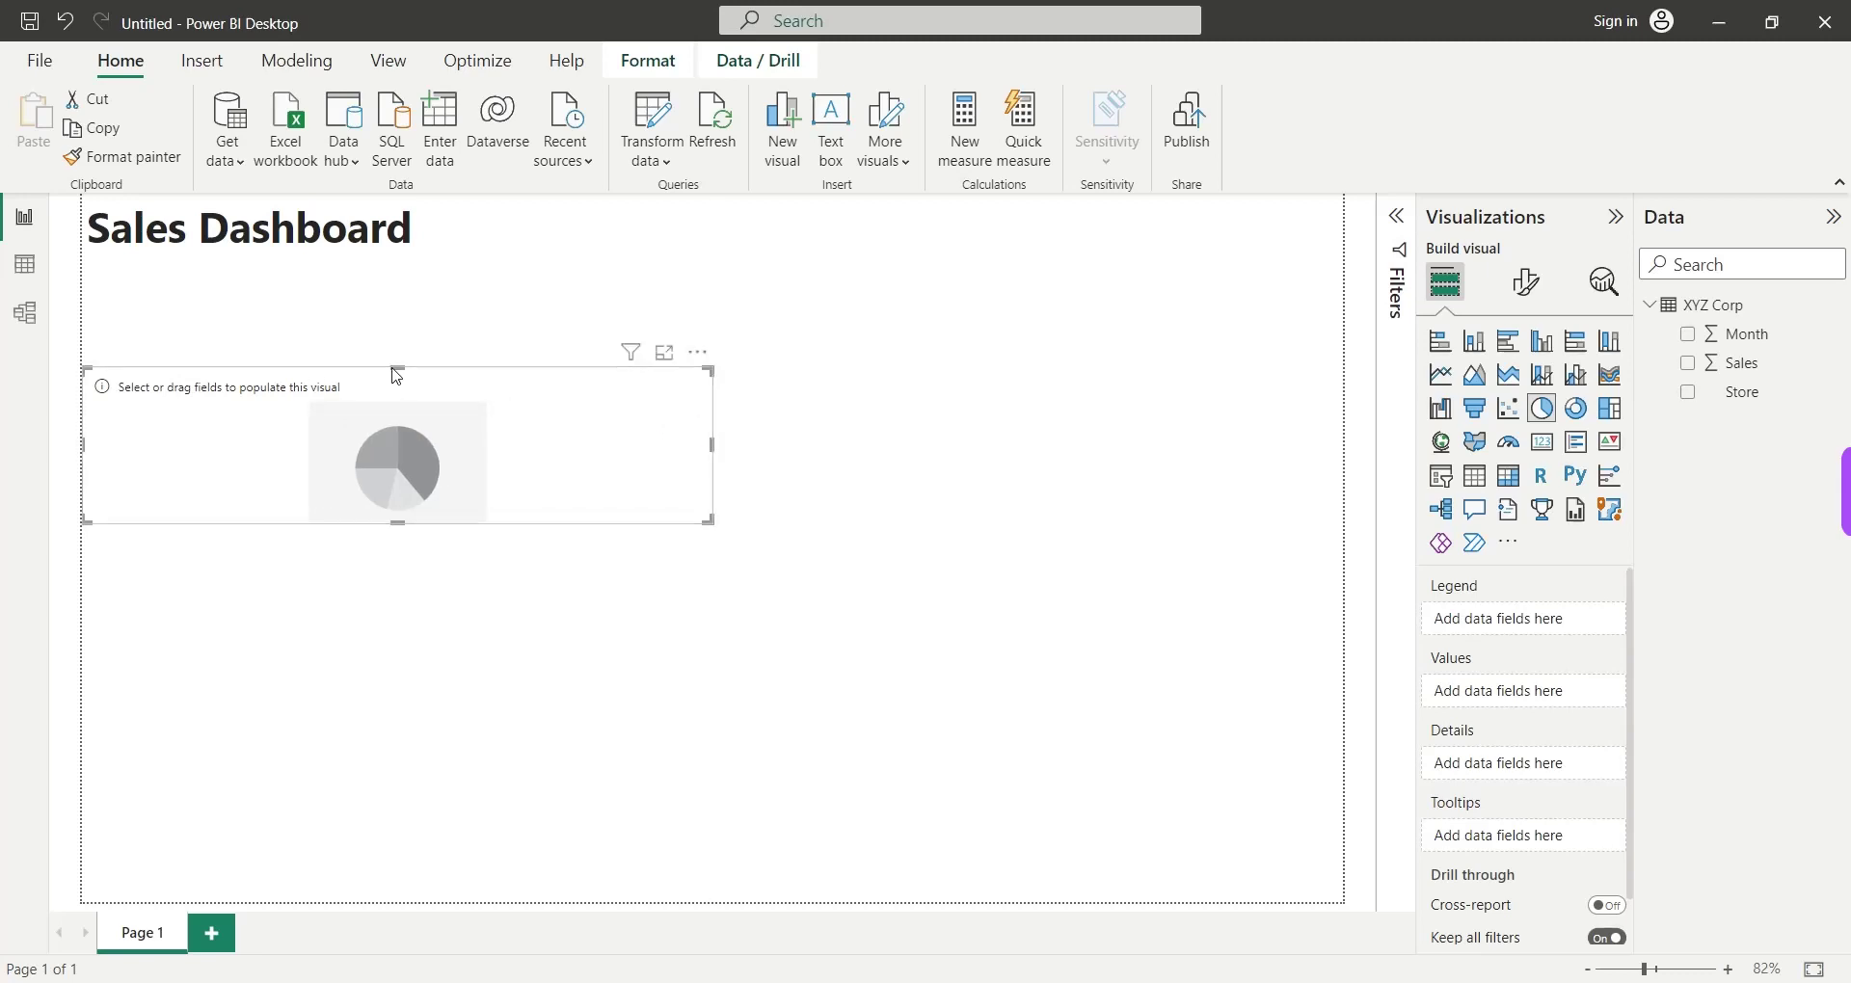
drag(396, 370, 403, 274)
drag(397, 522, 402, 556)
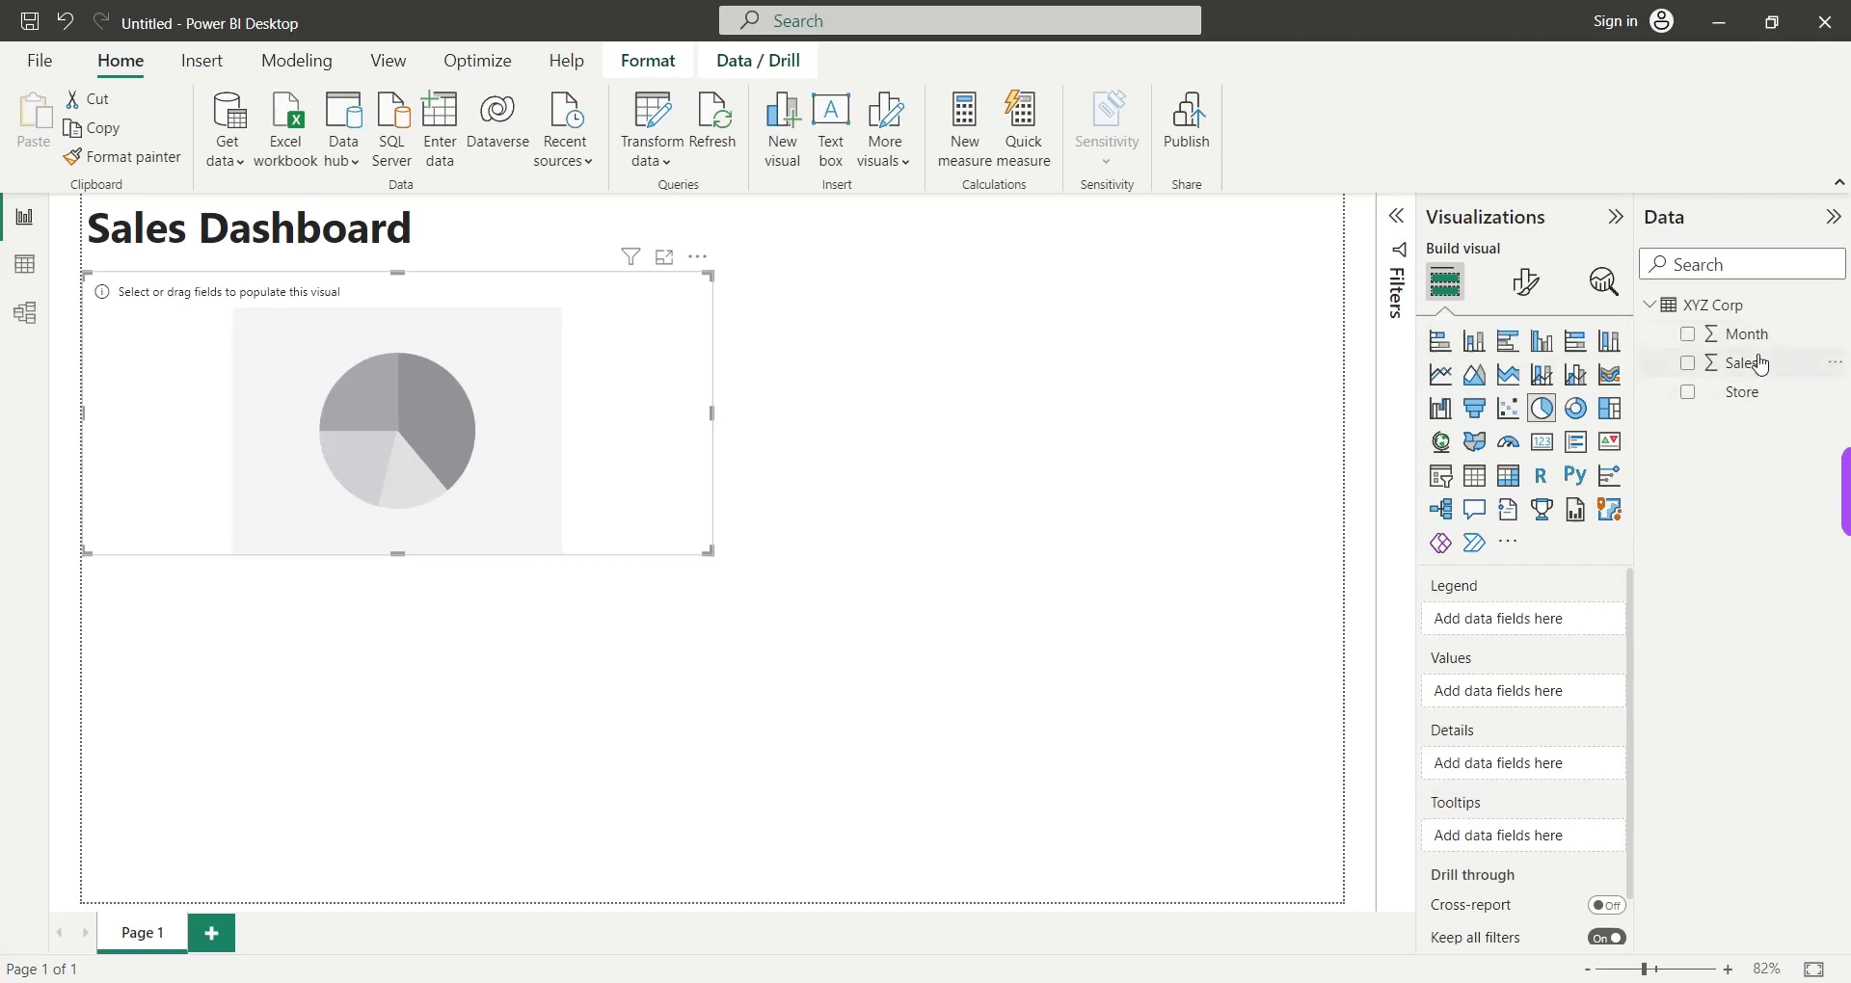
Set Store as the pie's legend and Sales as values, renaming Sum of Sales to Sales.
drag(1753, 401, 1554, 617)
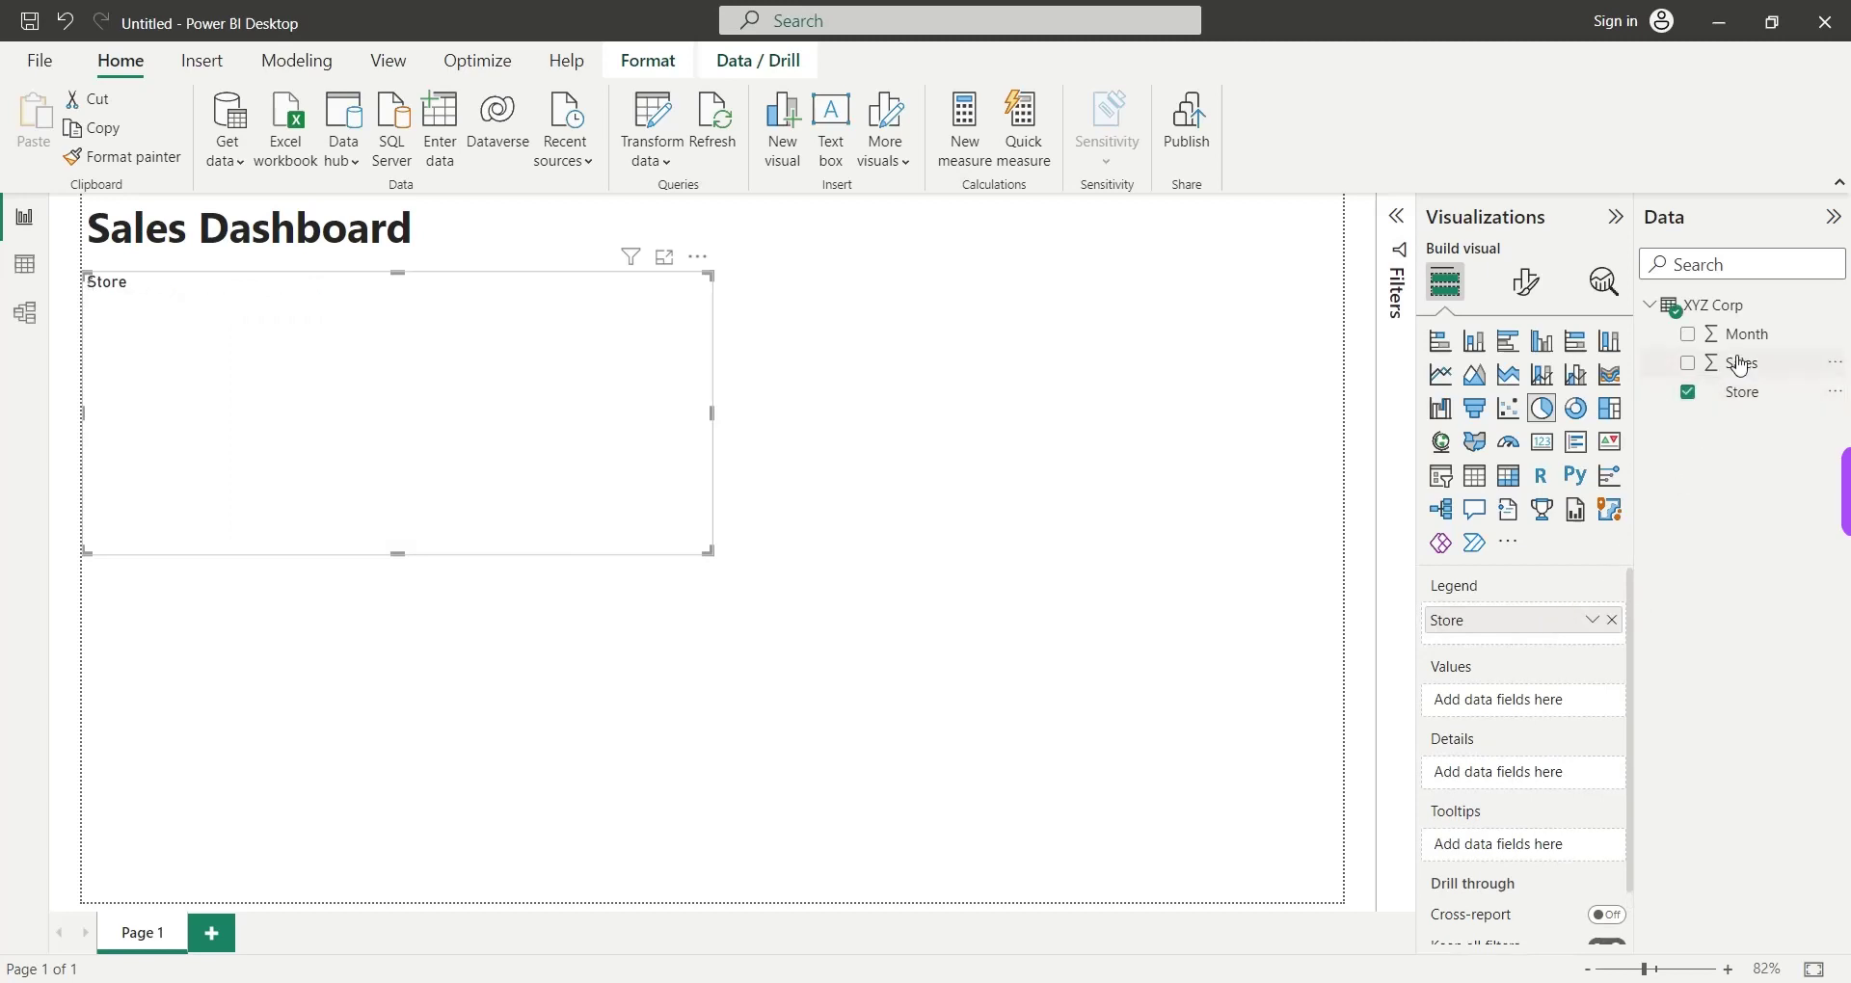
drag(1740, 363, 1526, 707)
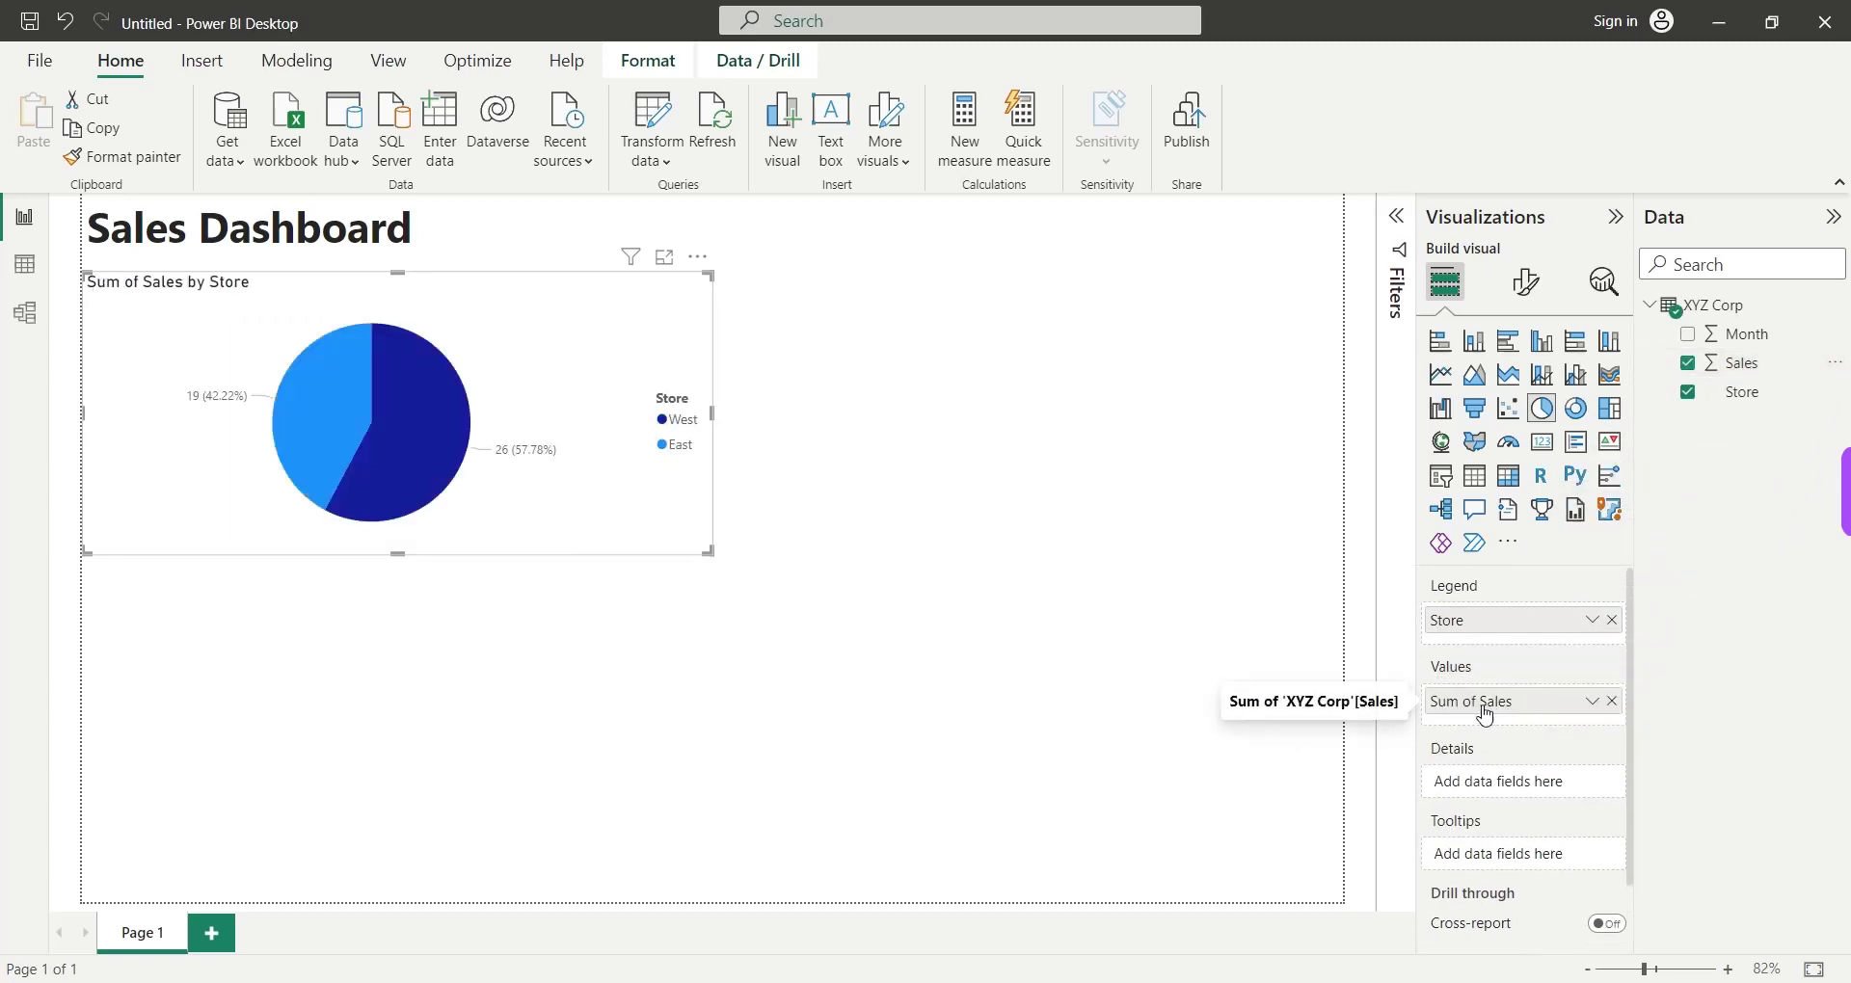
double_click(1483, 712)
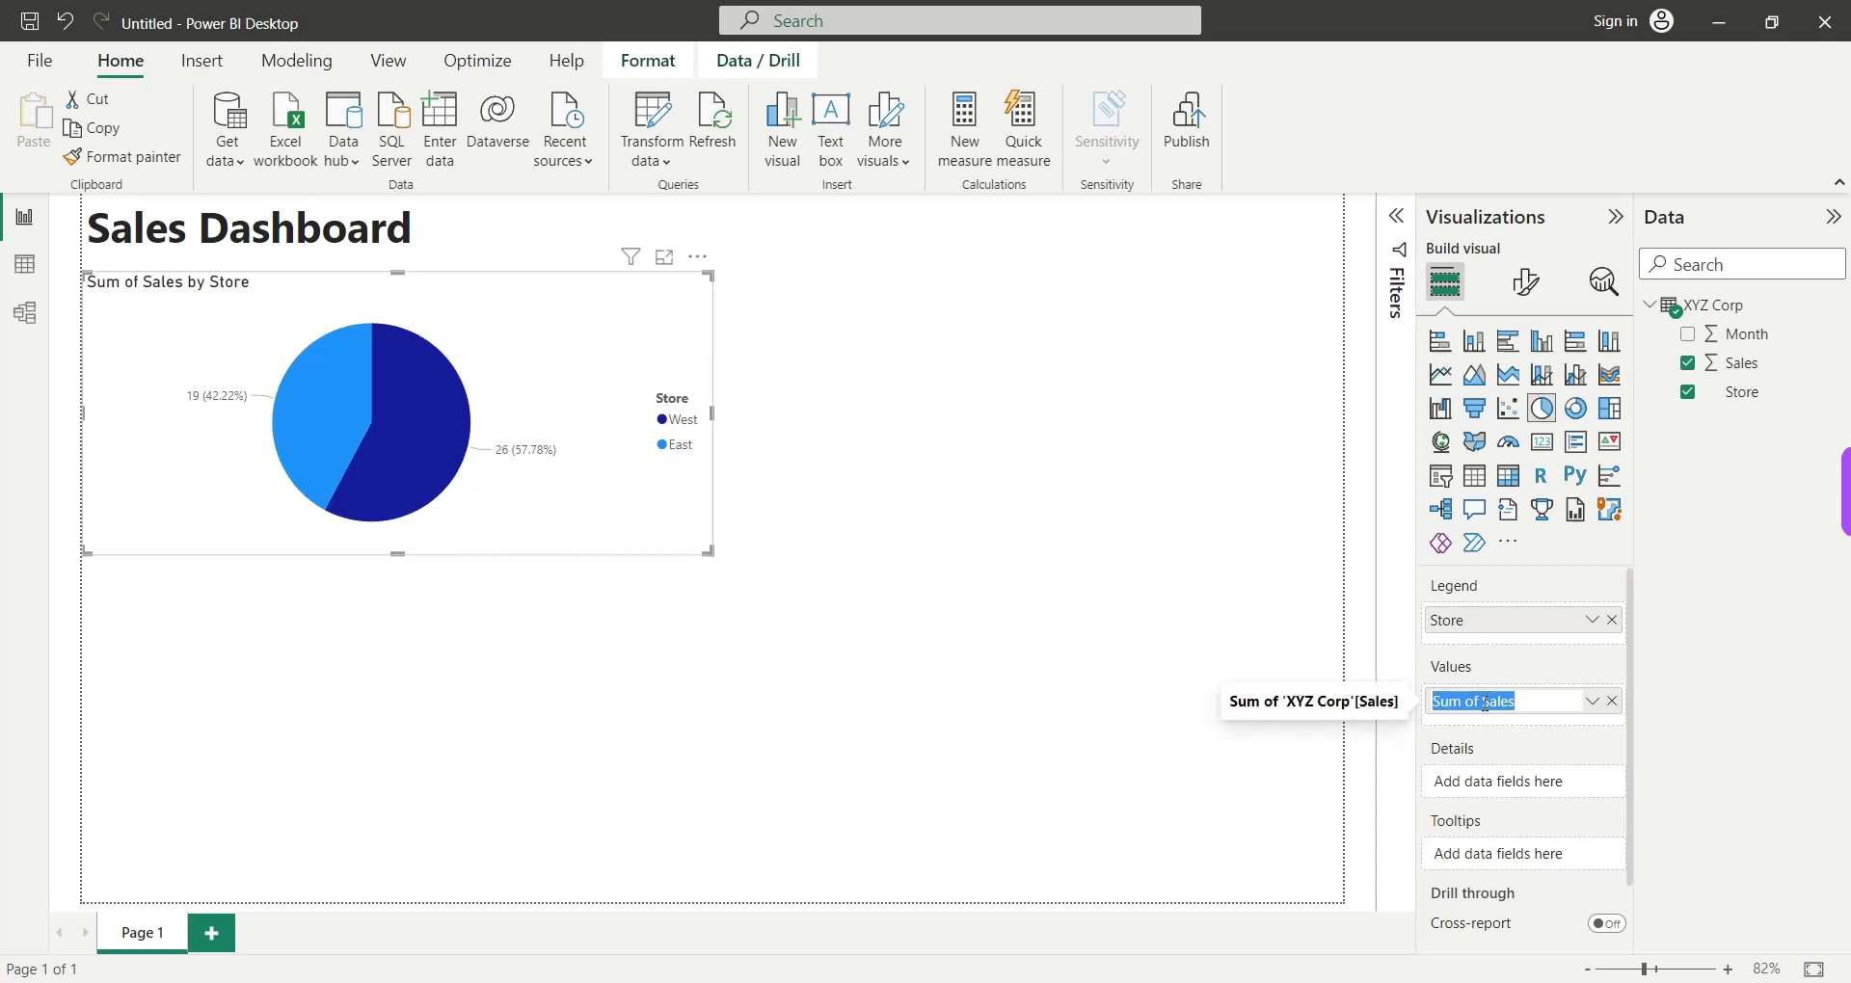
drag(1485, 703, 1432, 702)
key(BackSpace)
key(Return)
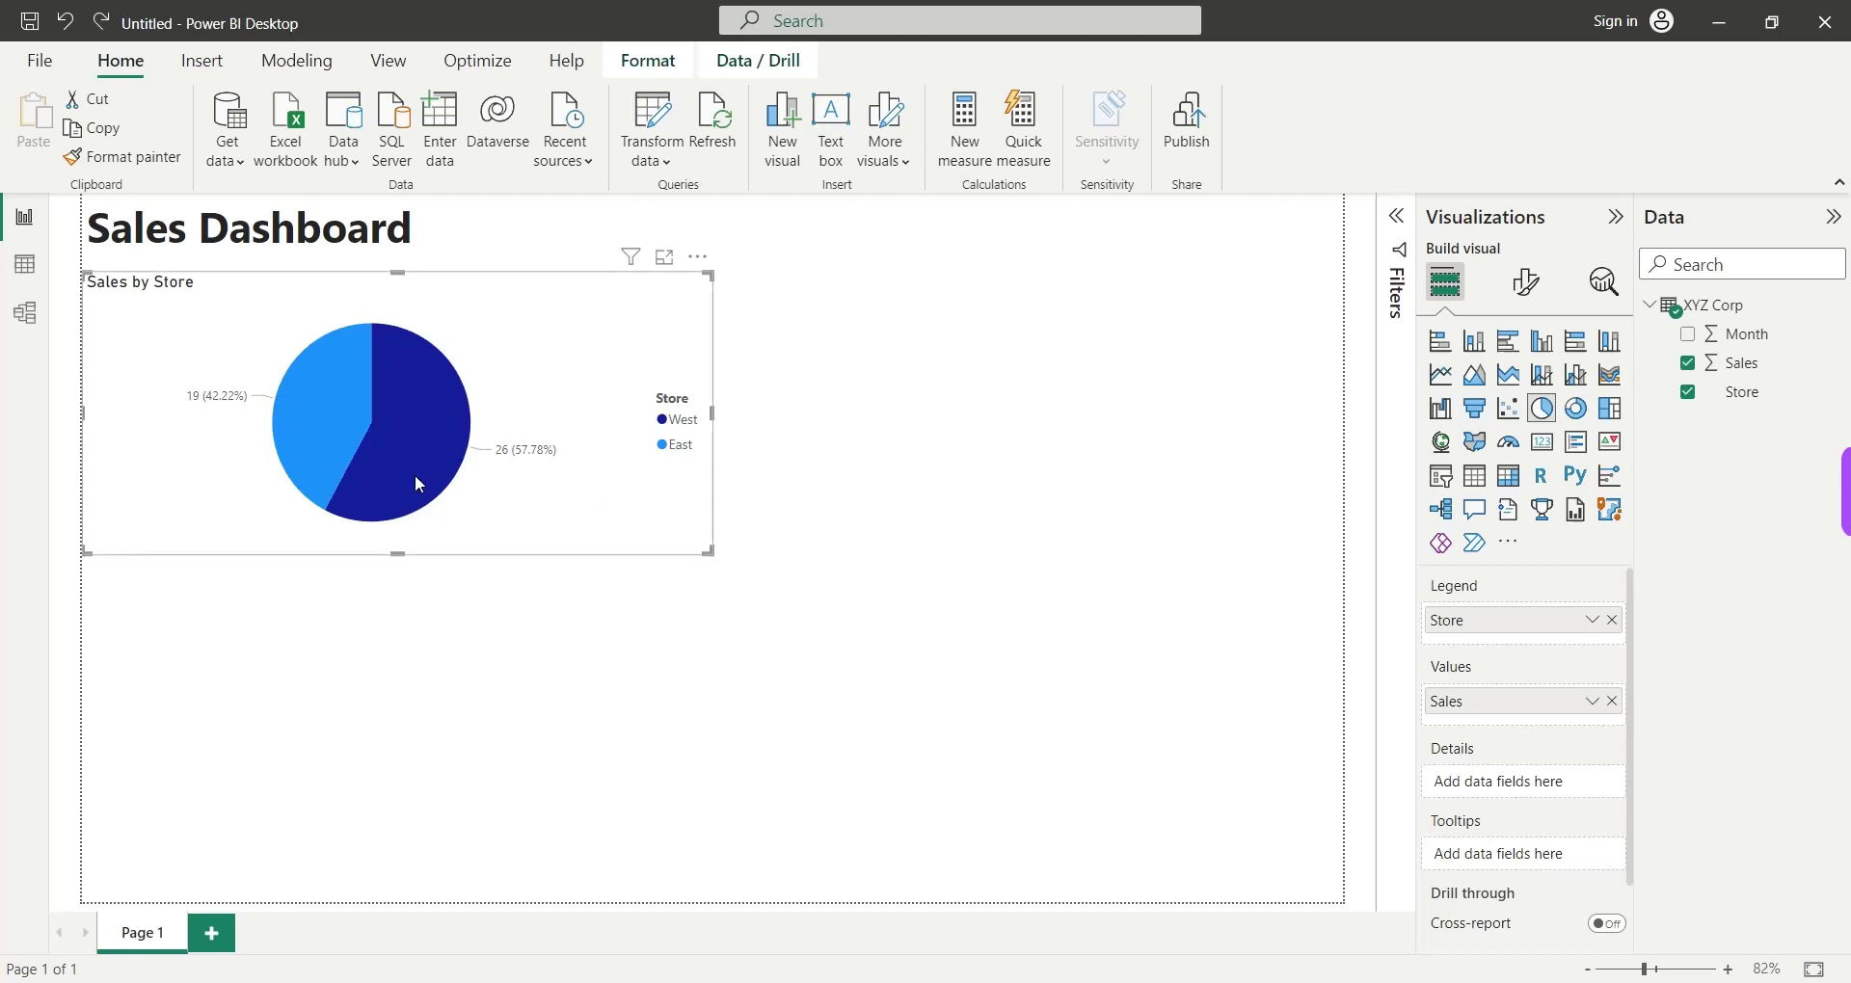
mouse_move(372, 483)
mouse_move(322, 371)
mouse_move(463, 388)
Add a second pie chart and place it right of Sales by Store.
click(927, 609)
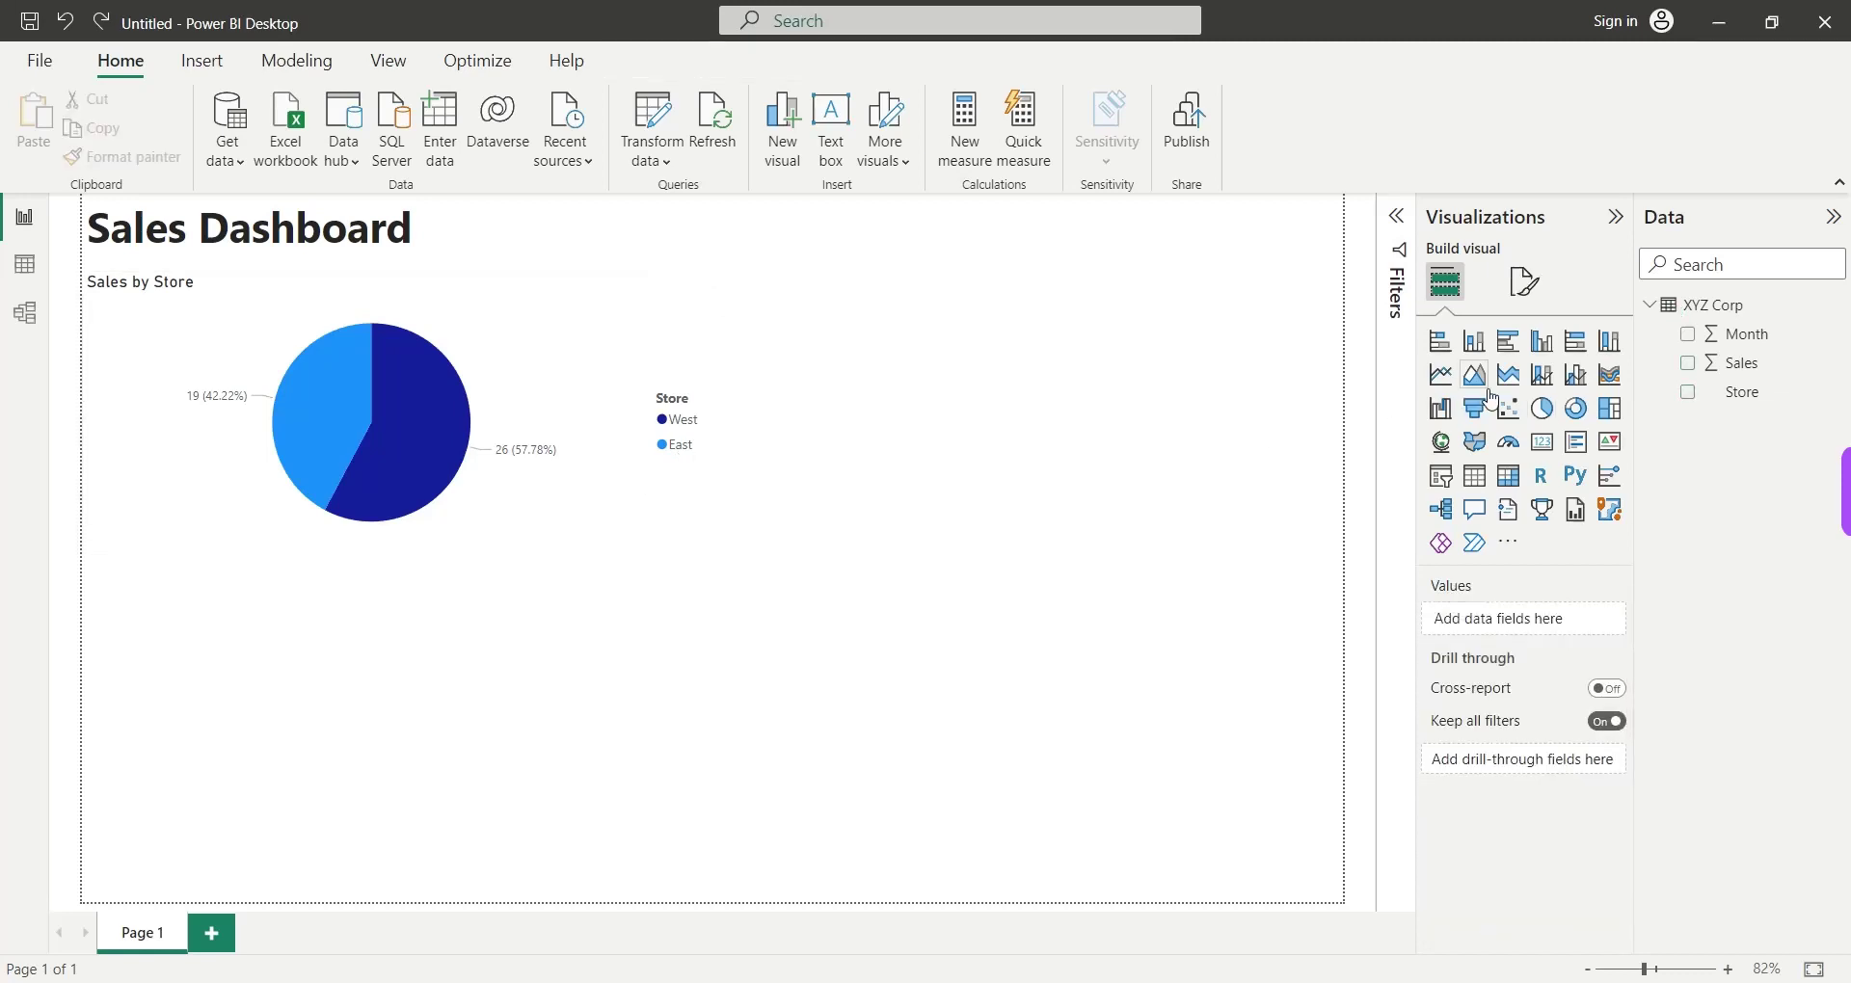
click(1542, 408)
drag(620, 631, 1205, 364)
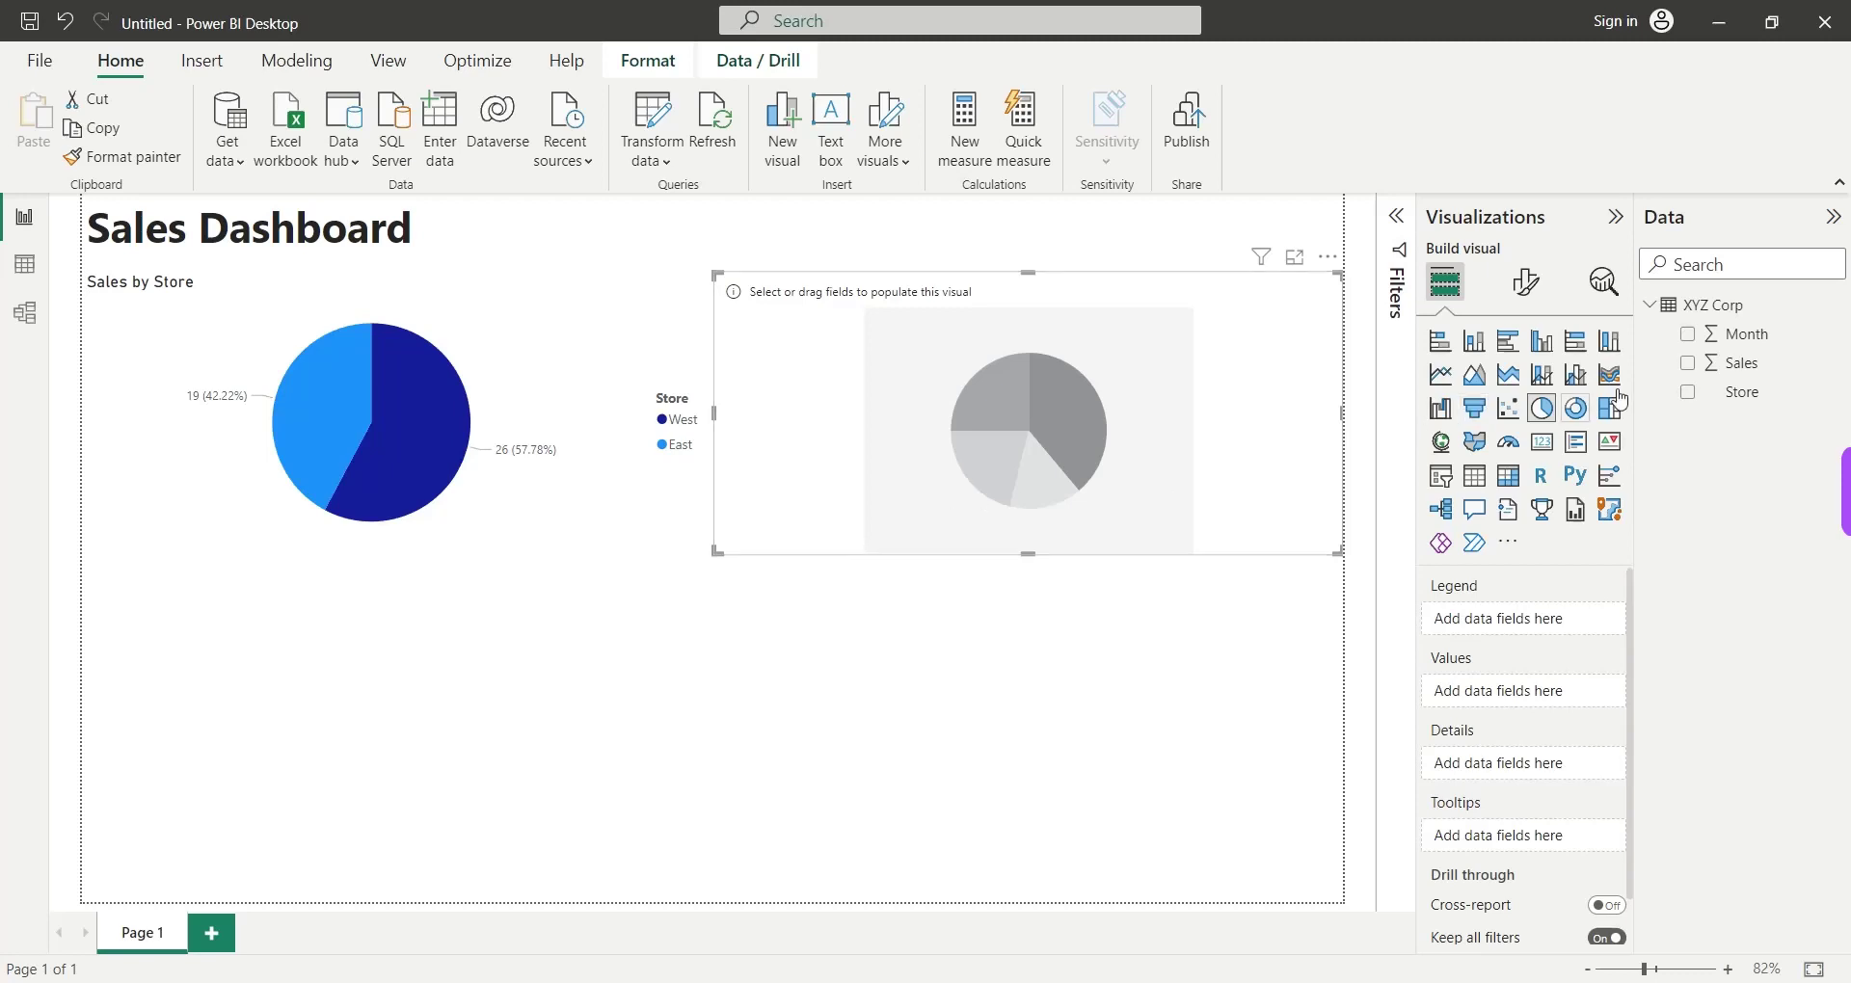
Set Month as its legend and Sales as values, renaming Sum of Sales to Sales.
drag(1770, 344, 1556, 618)
drag(1723, 367, 1478, 707)
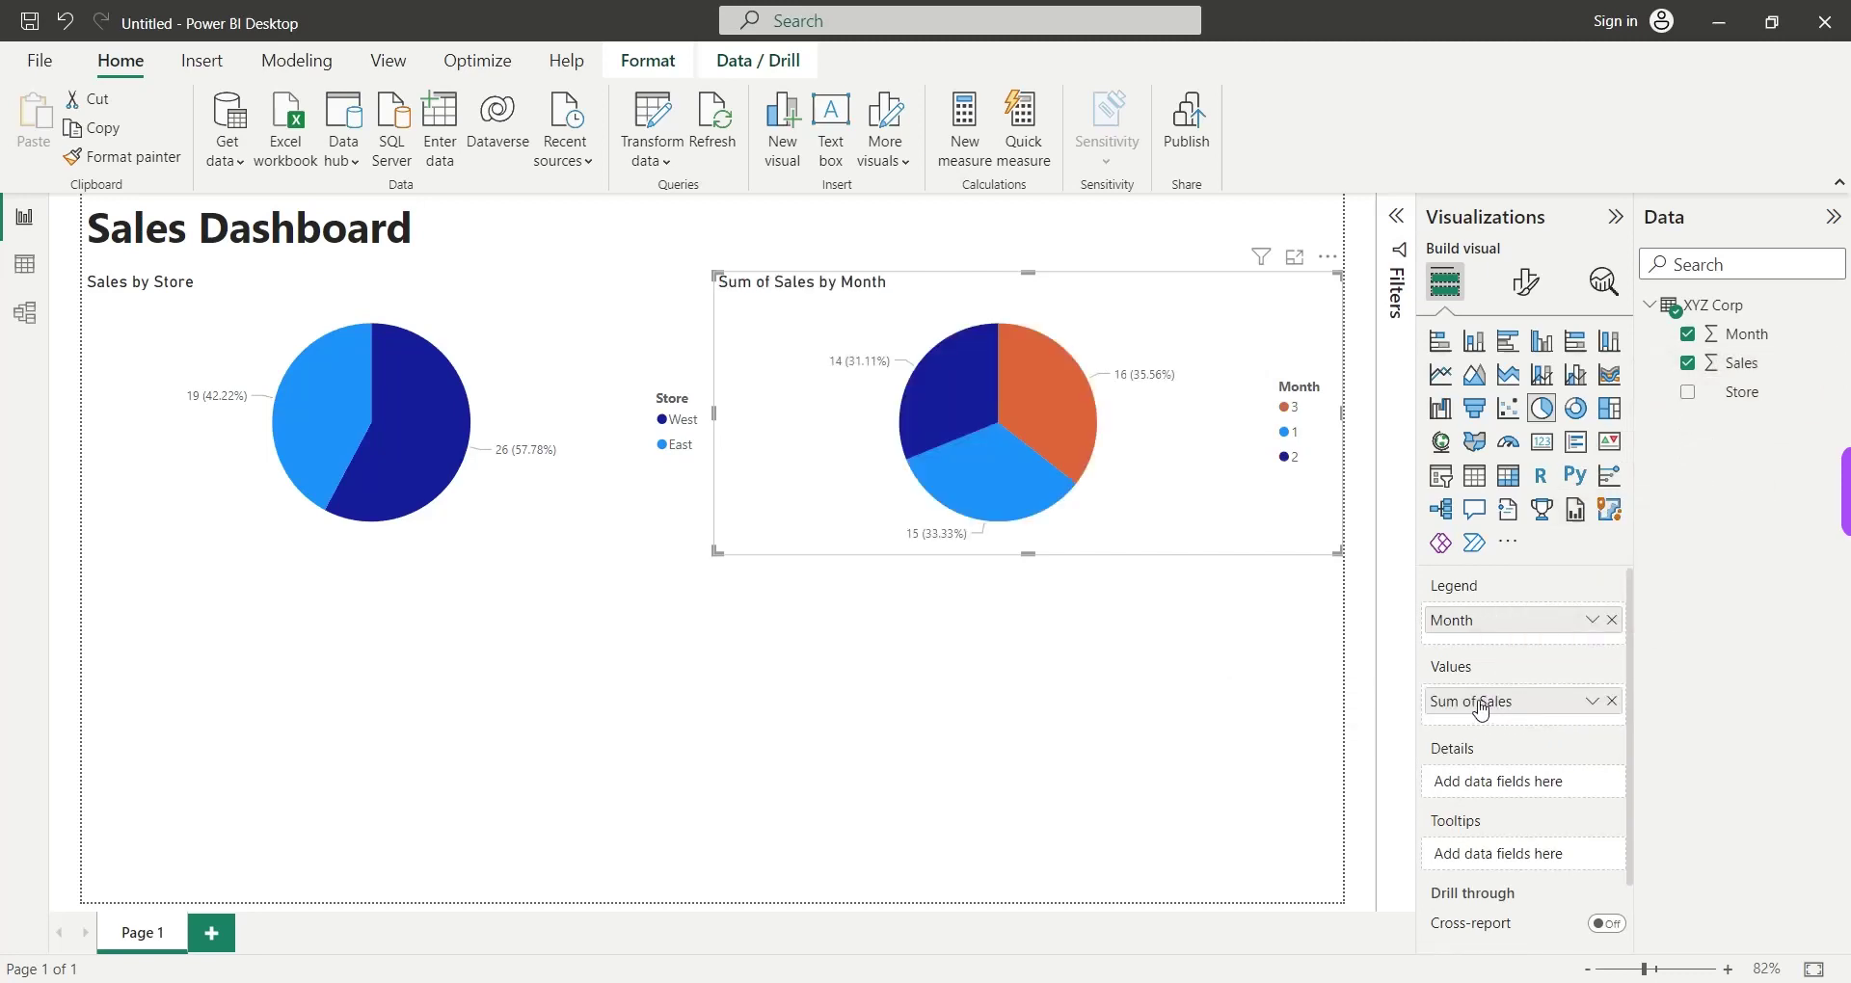
double_click(1483, 704)
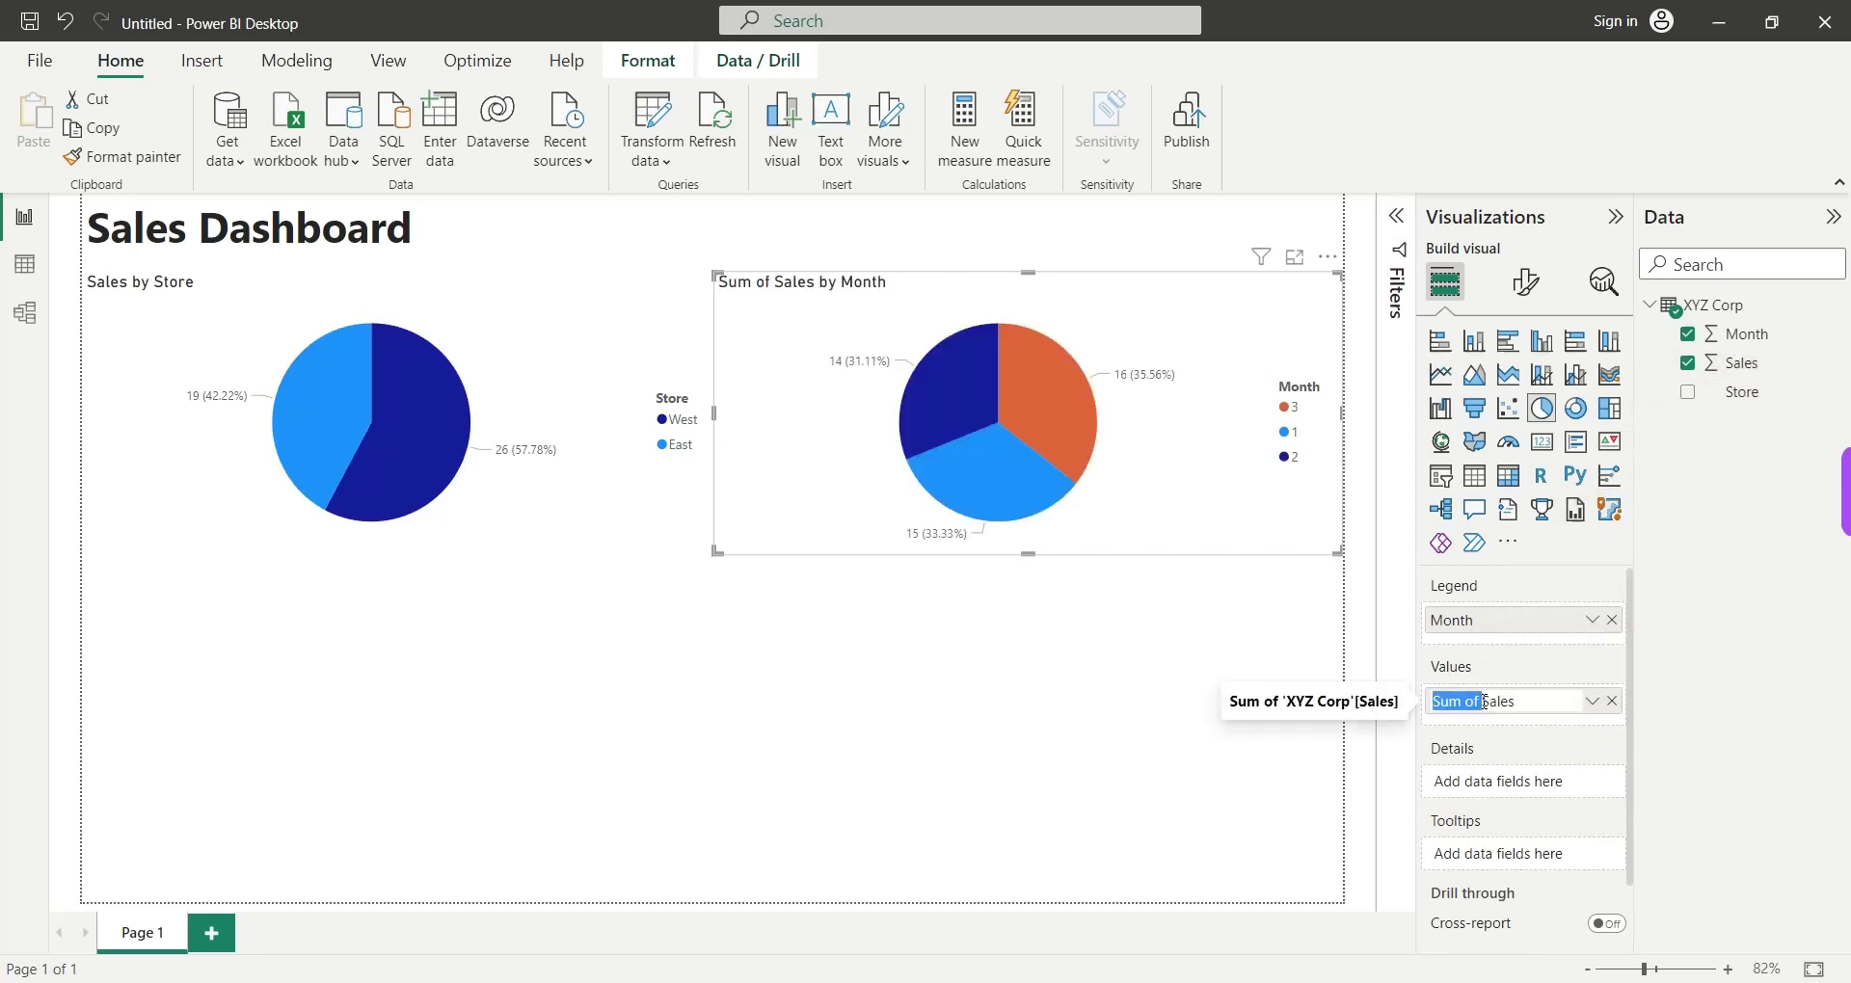
key(BackSpace)
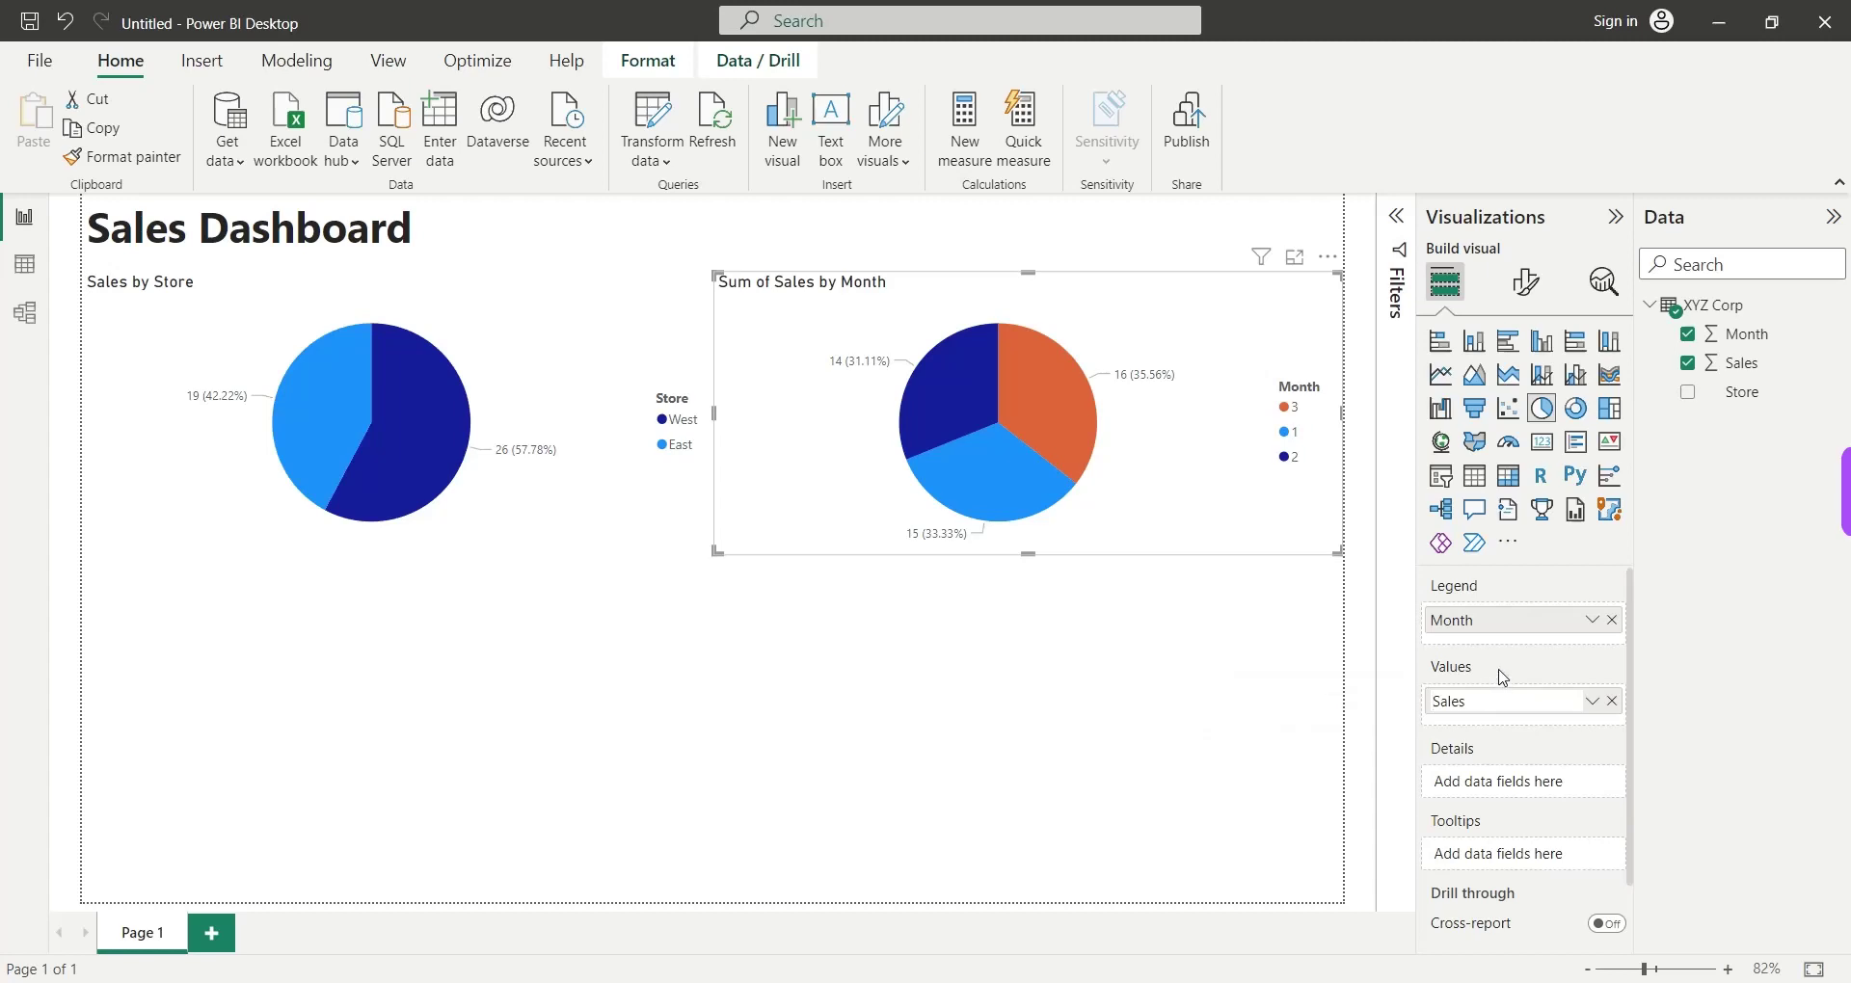
key(Return)
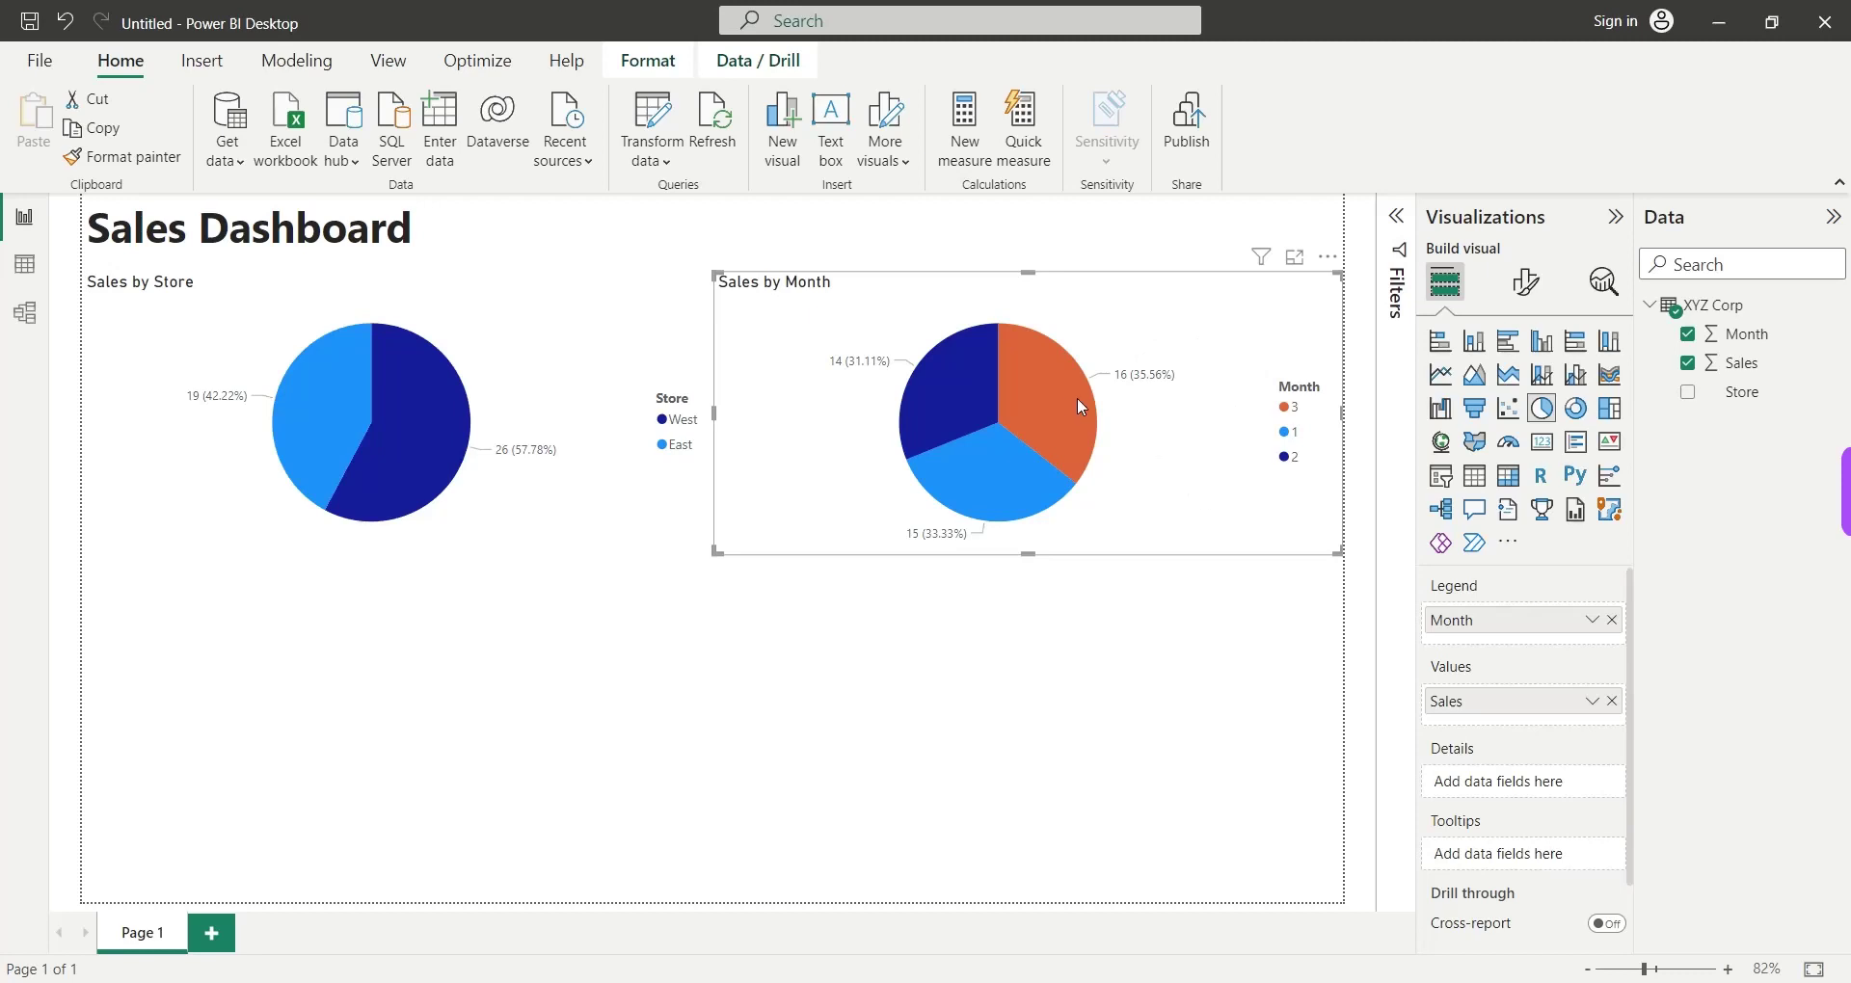
mouse_move(1079, 403)
click(1205, 621)
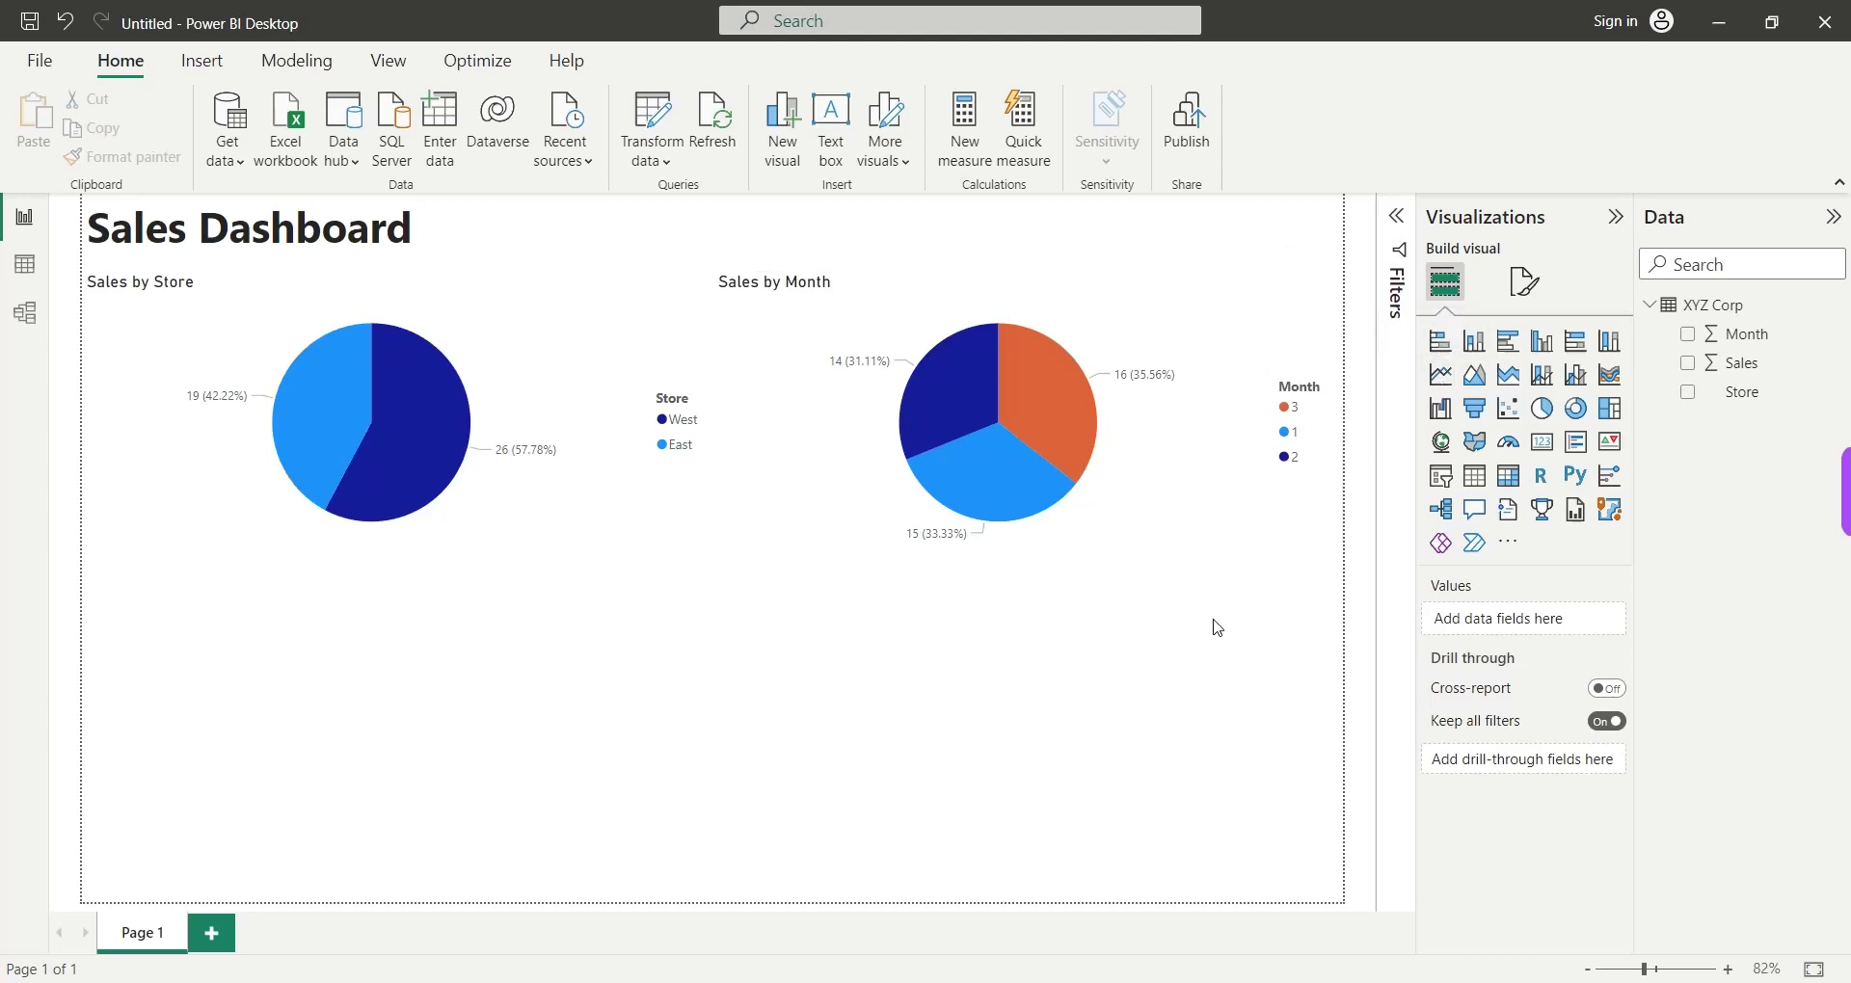
Add a line chart below Sales by Store: Month on X-axis, Sales on Y-axis, Store as legend.
click(1440, 381)
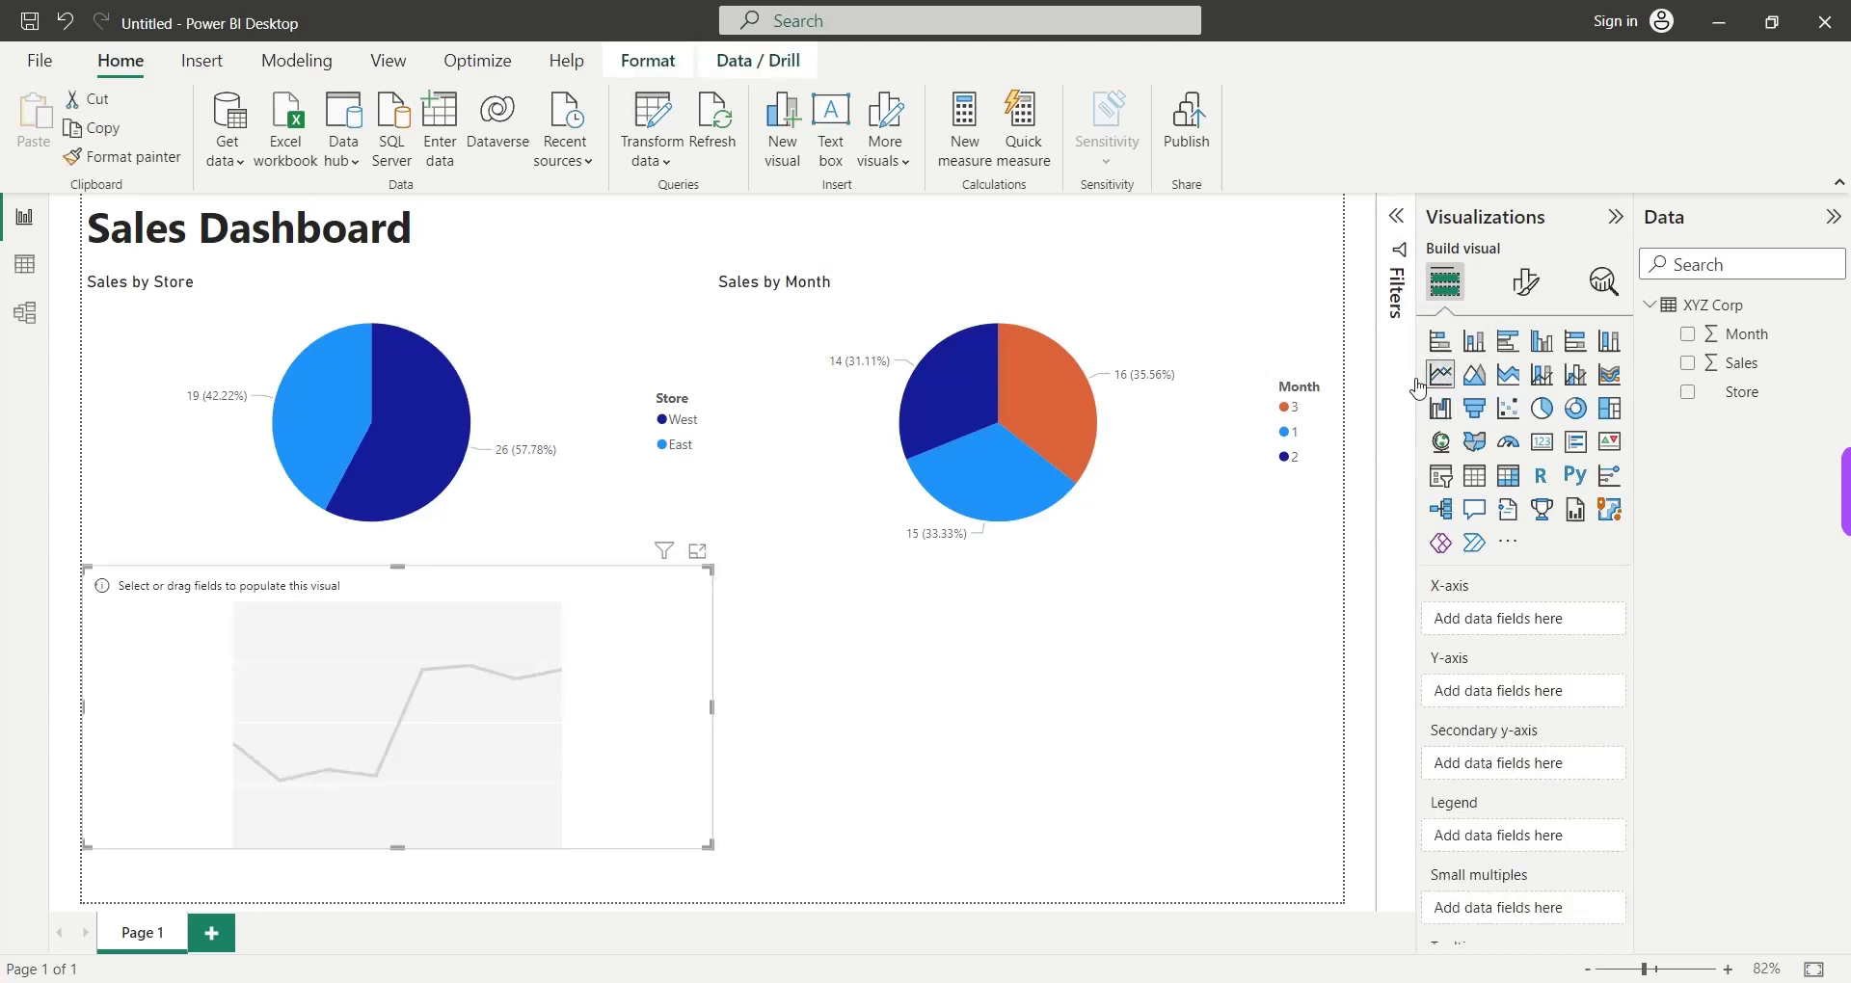
drag(623, 620, 624, 605)
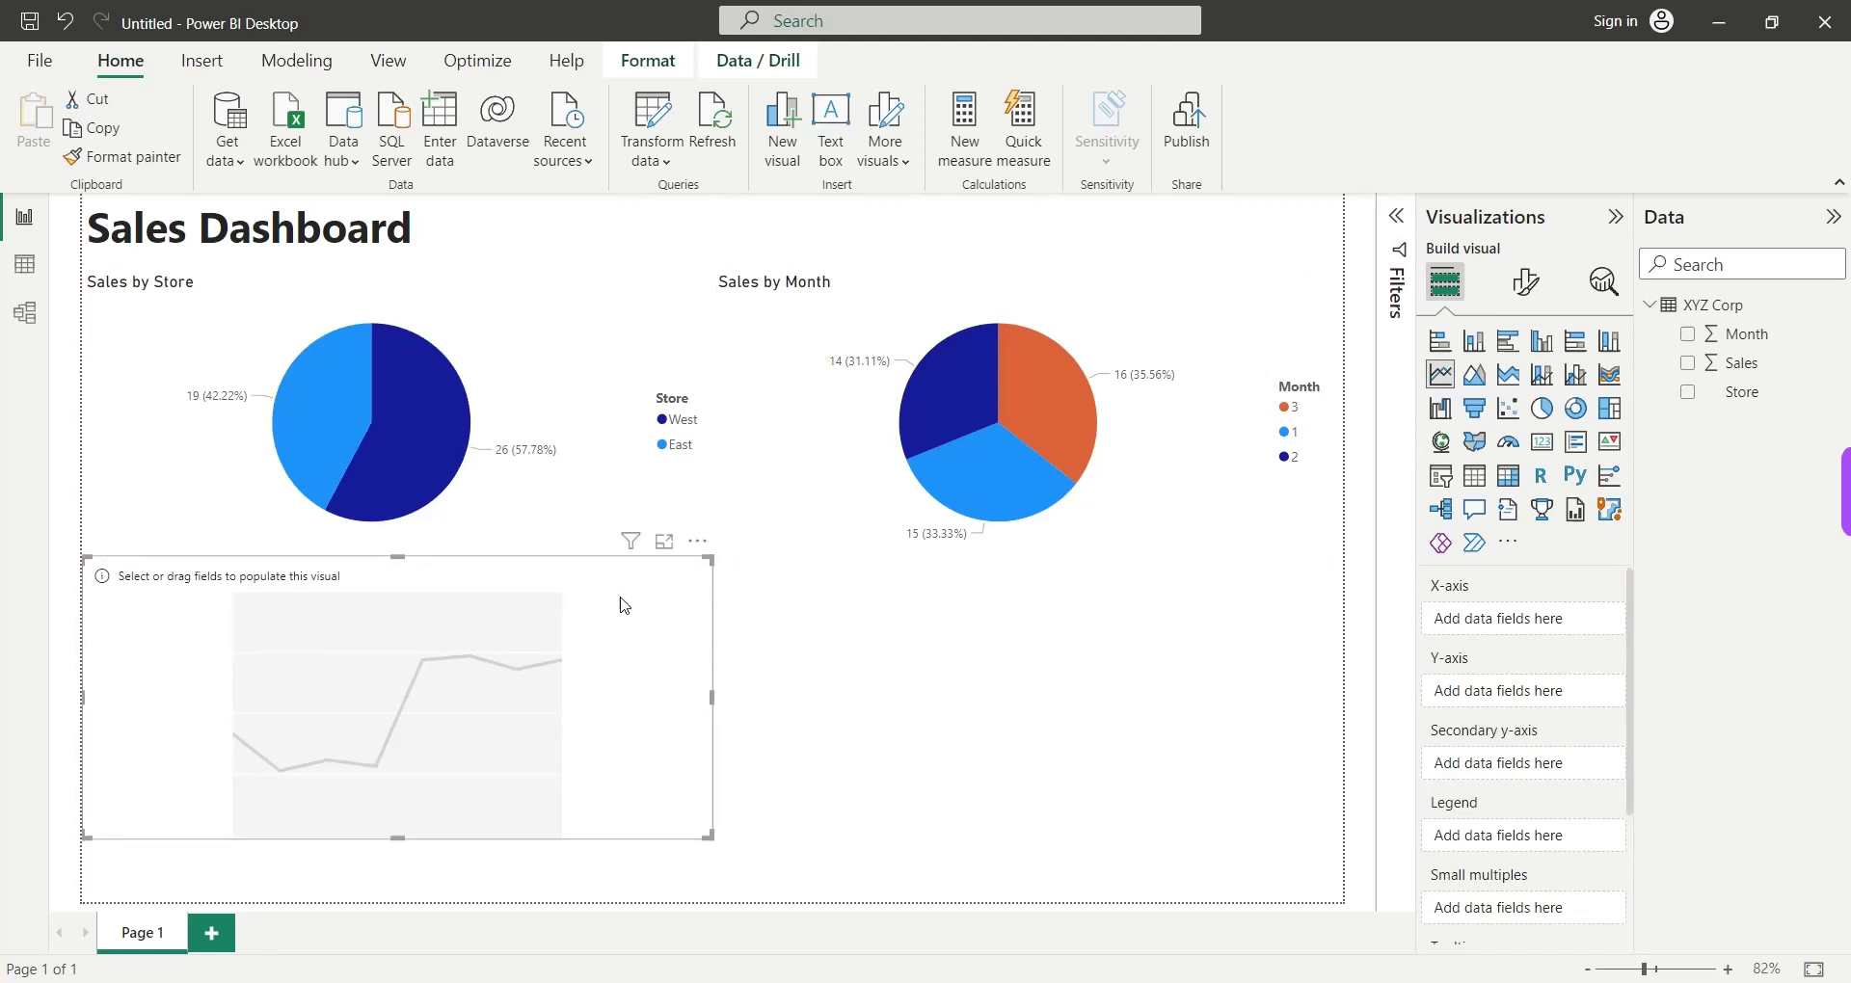
drag(397, 838, 398, 900)
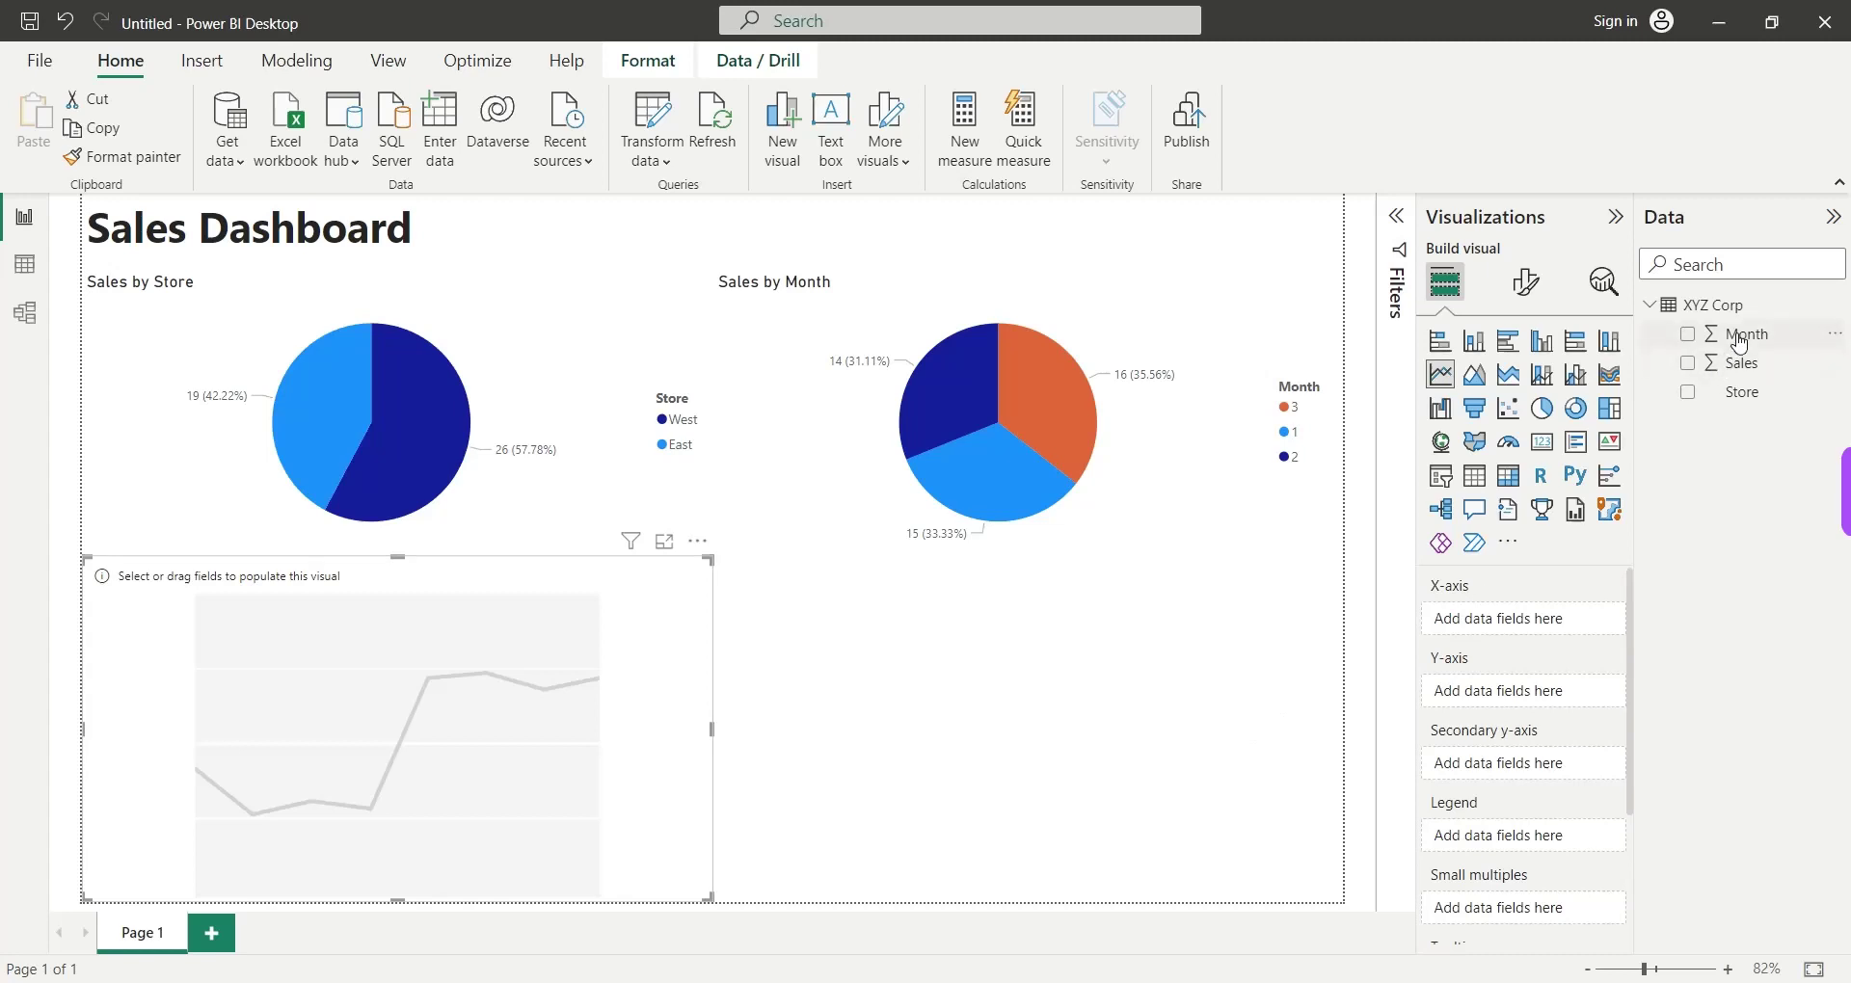
drag(1736, 338, 1533, 615)
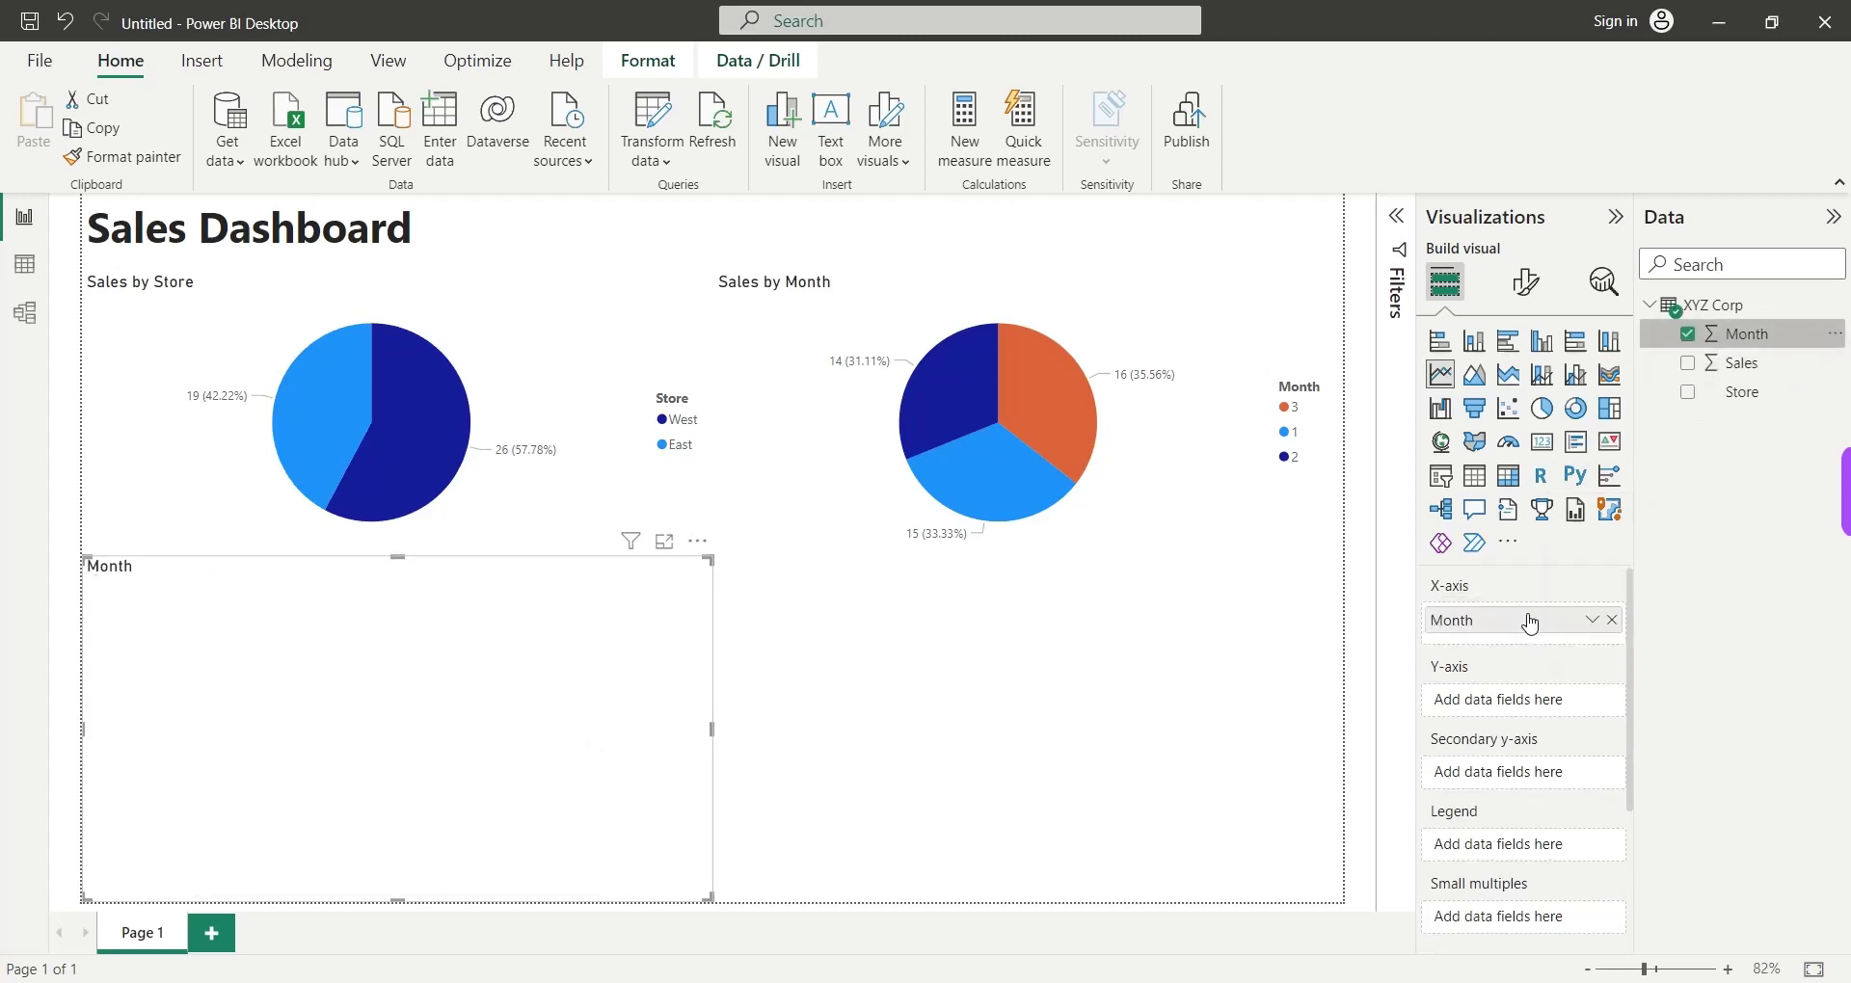
drag(1725, 374, 1516, 702)
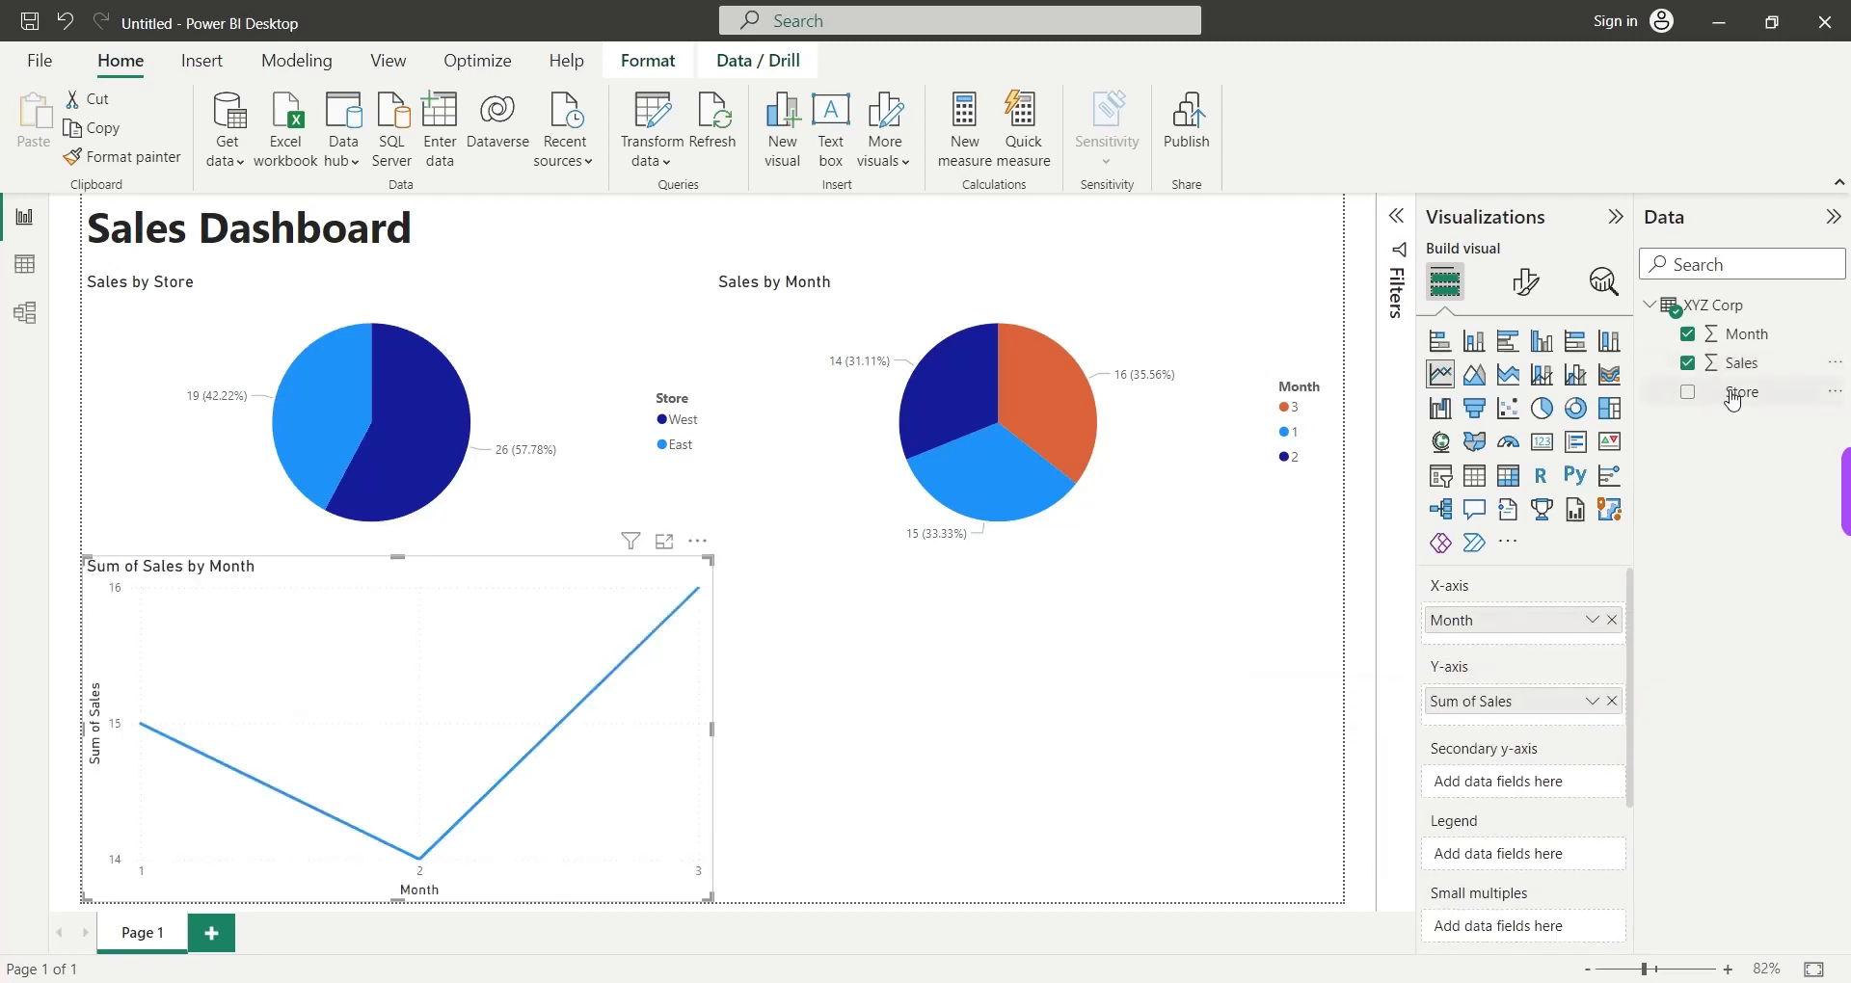
mouse_move(1733, 398)
mouse_down()
mouse_move(1639, 521)
mouse_move(1515, 857)
mouse_up()
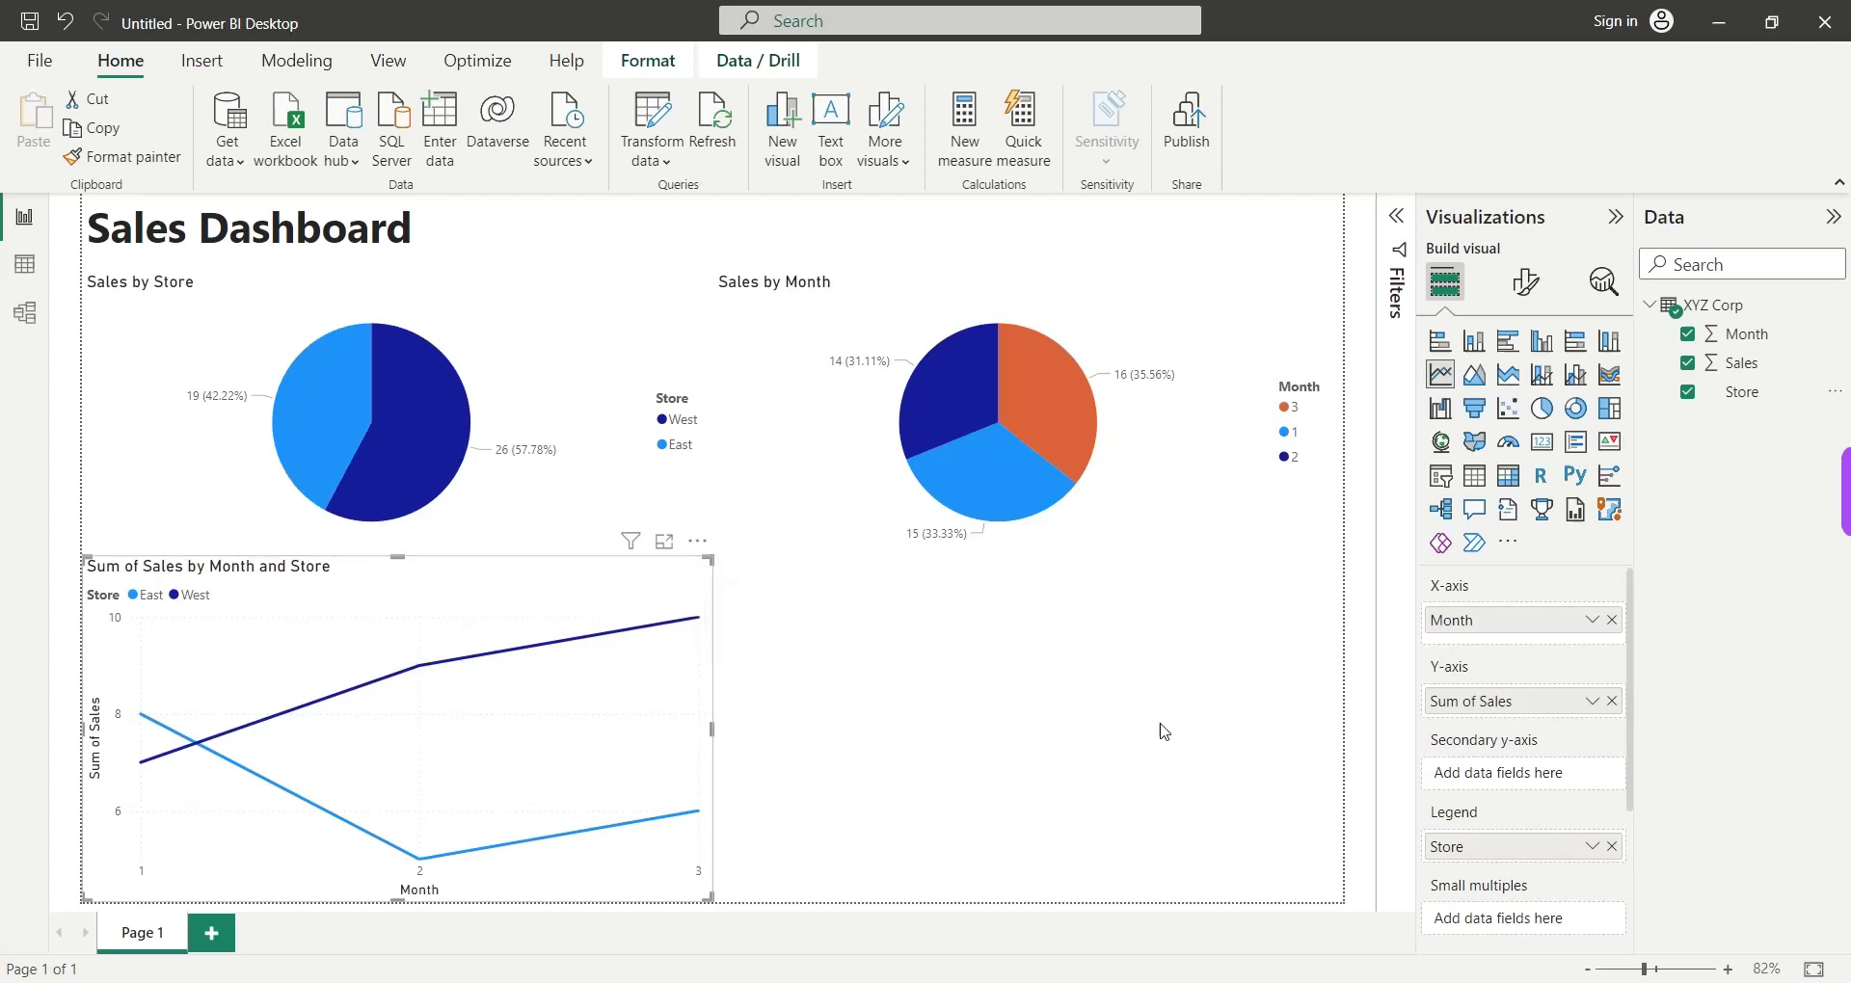
Rename the Y-axis field 'Sum of Sales' to 'Sales' so the chart reads Sales by Month and Store.
double_click(1477, 705)
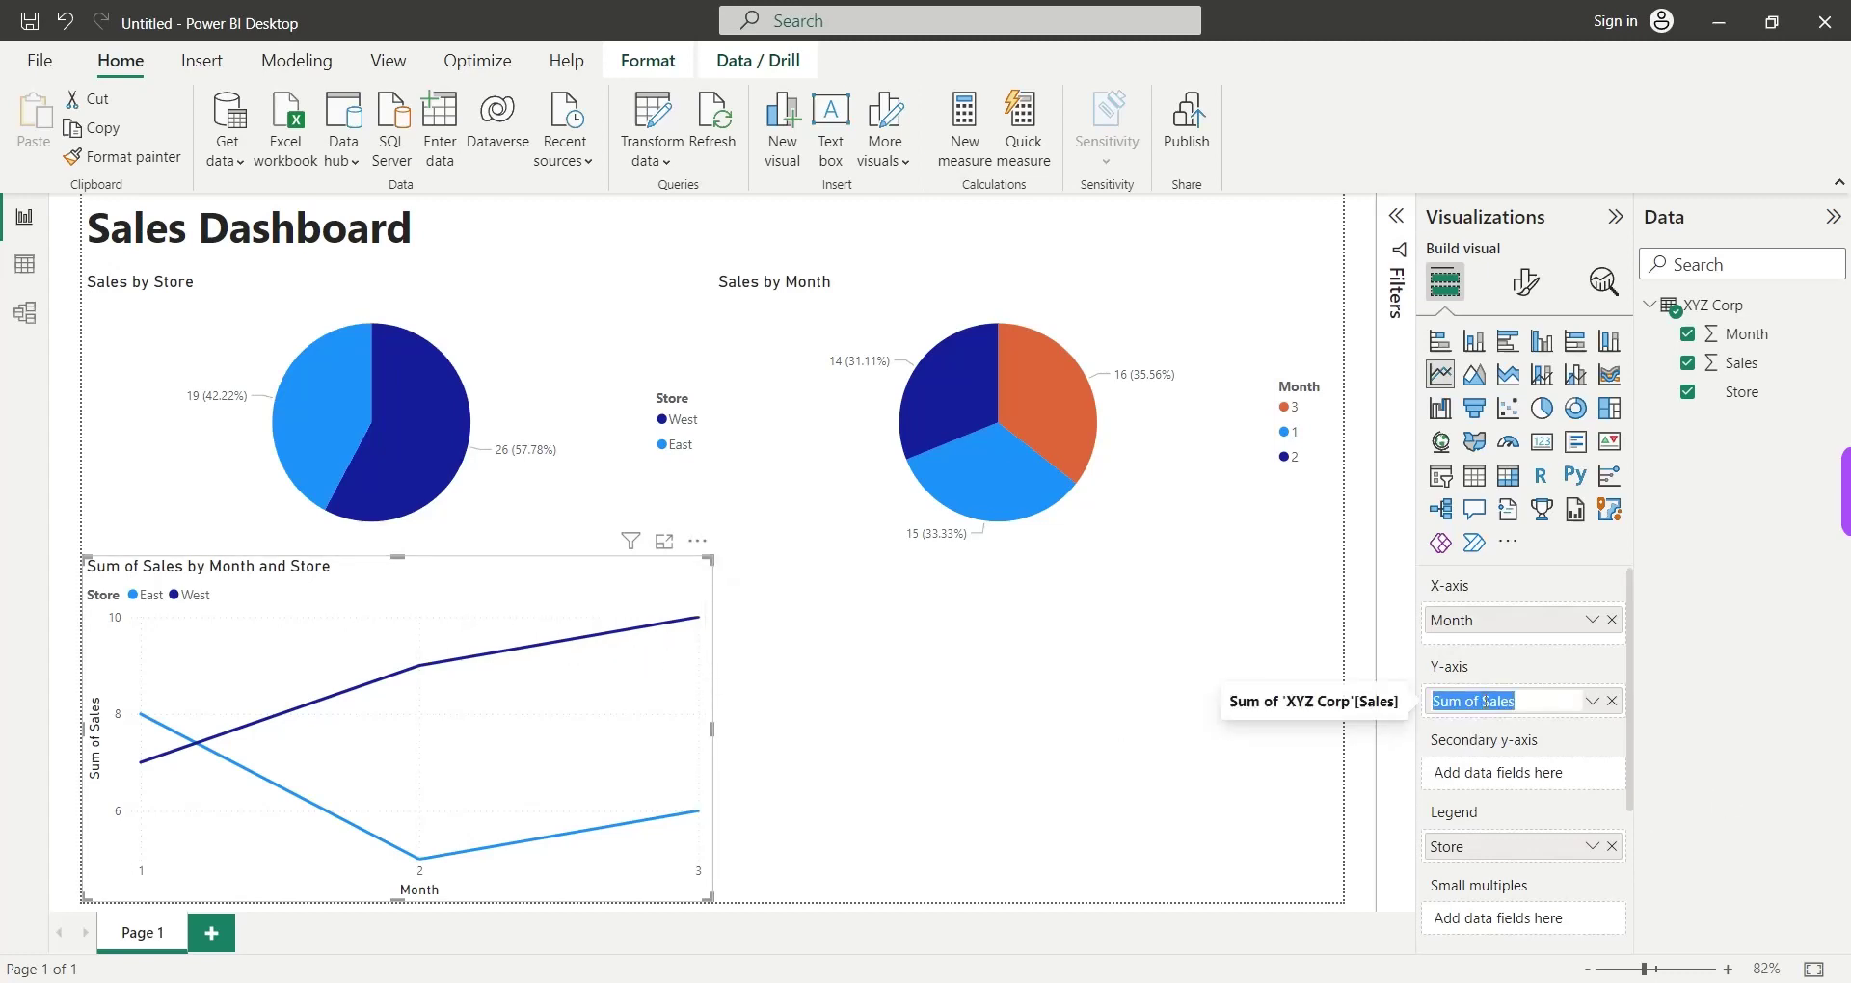
shift+click(1486, 701)
key(BackSpace)
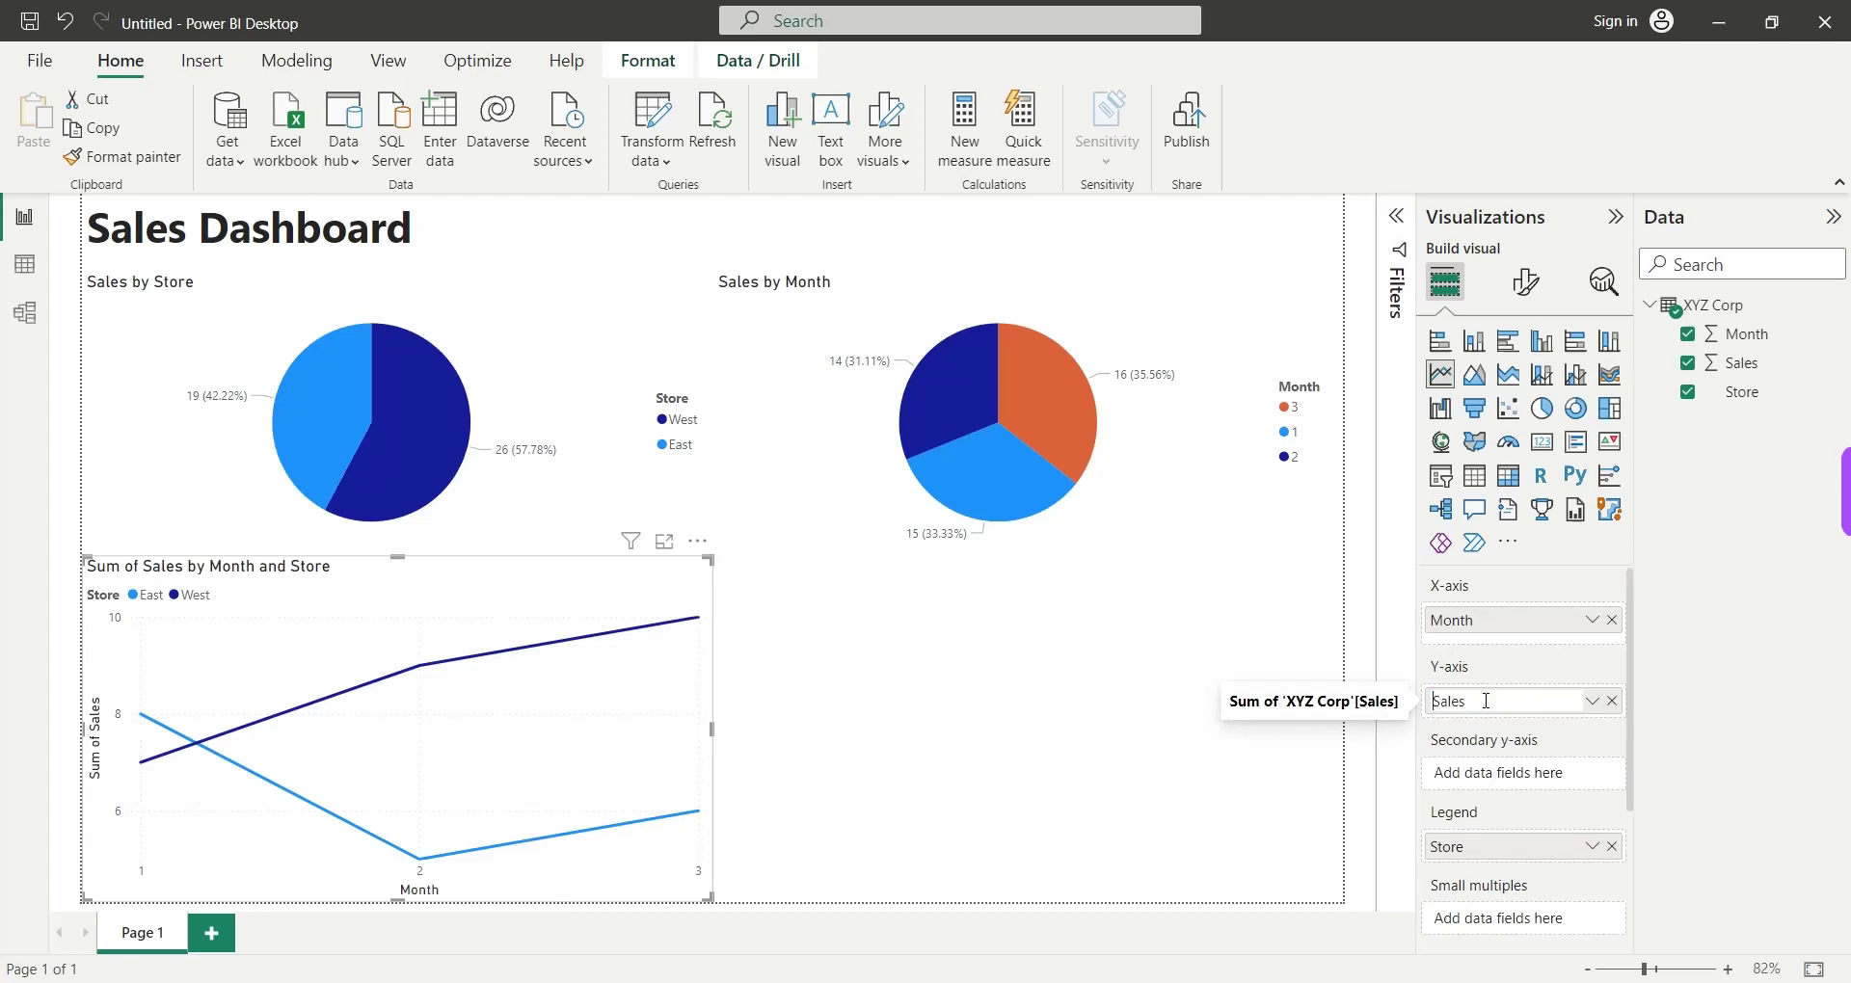
key(Return)
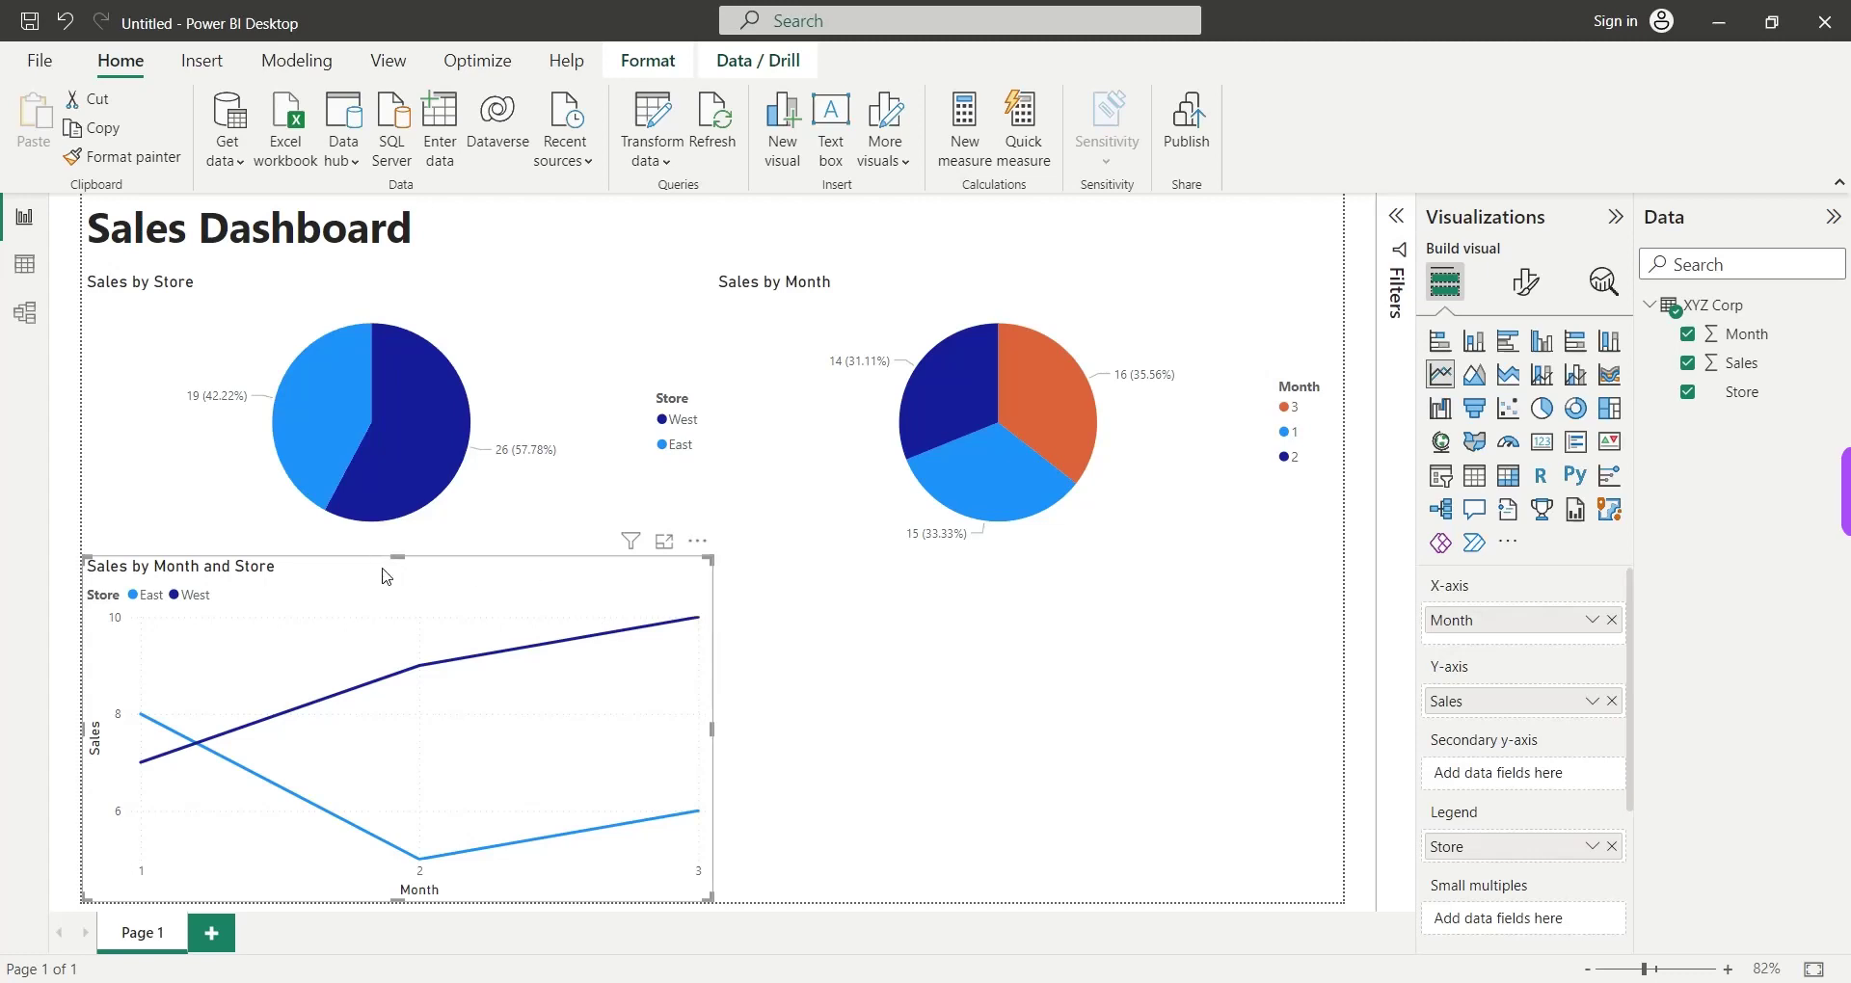
mouse_move(349, 632)
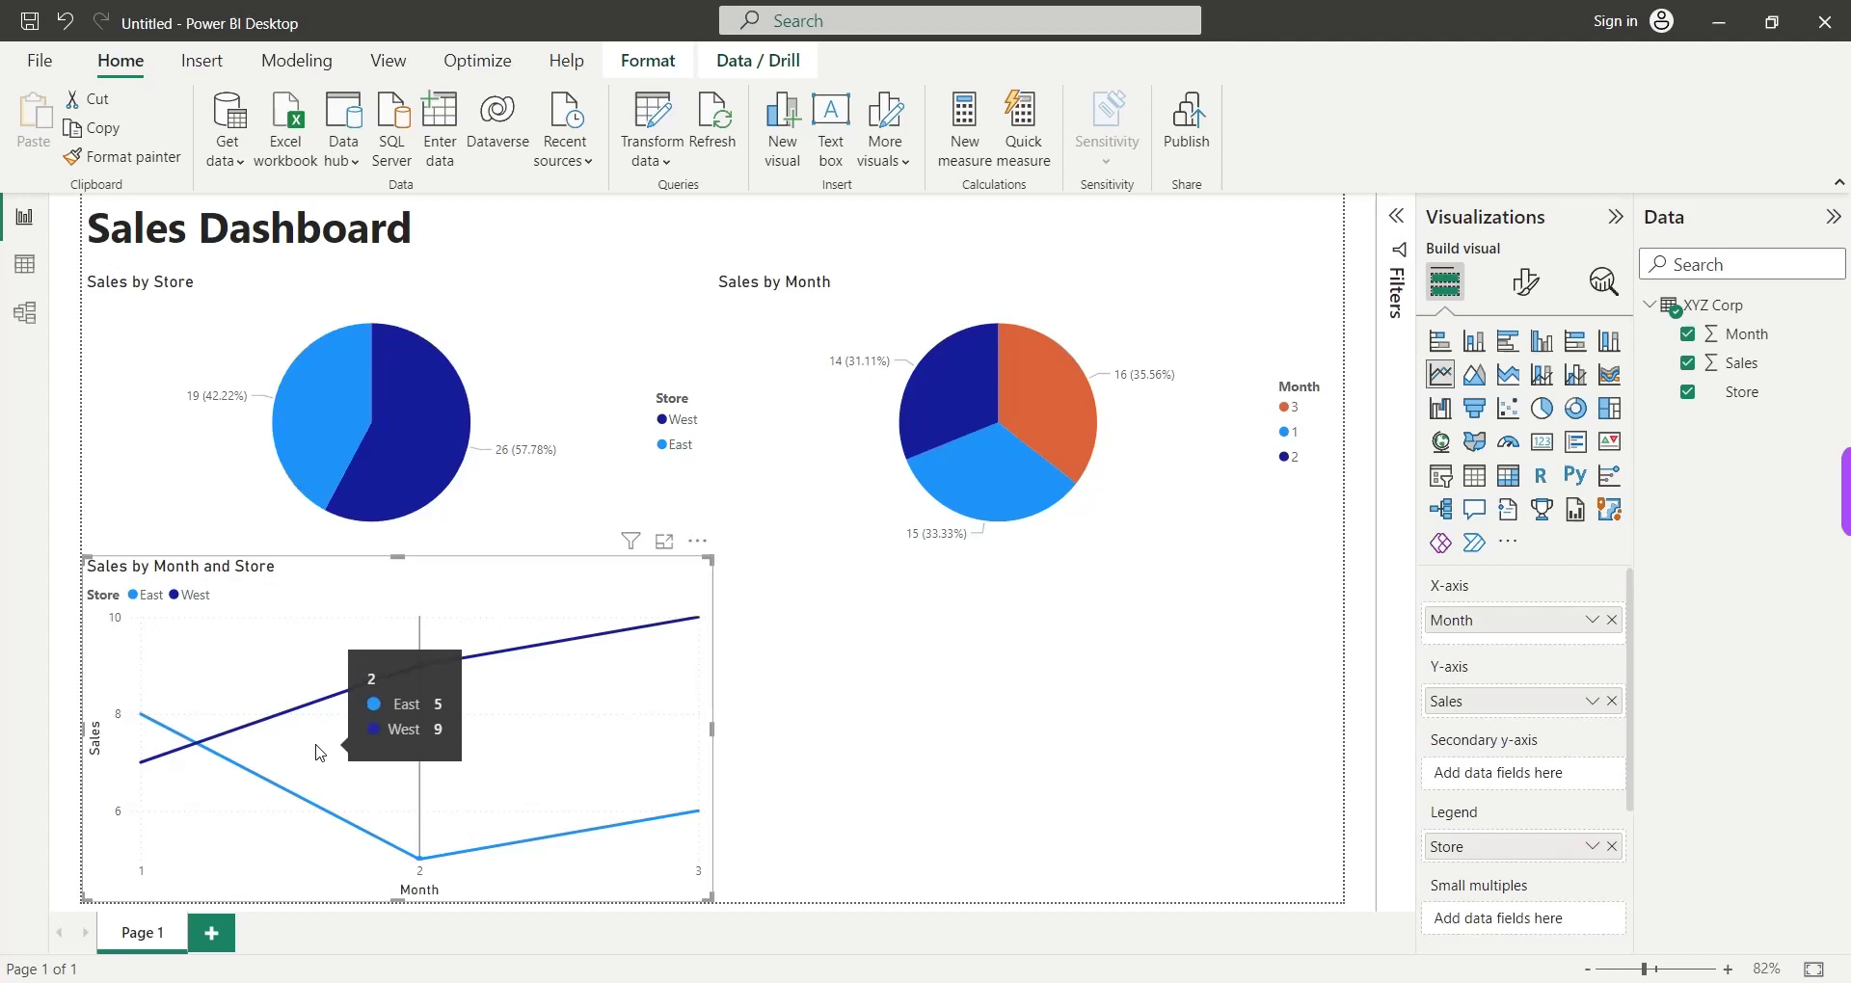
mouse_move(140, 748)
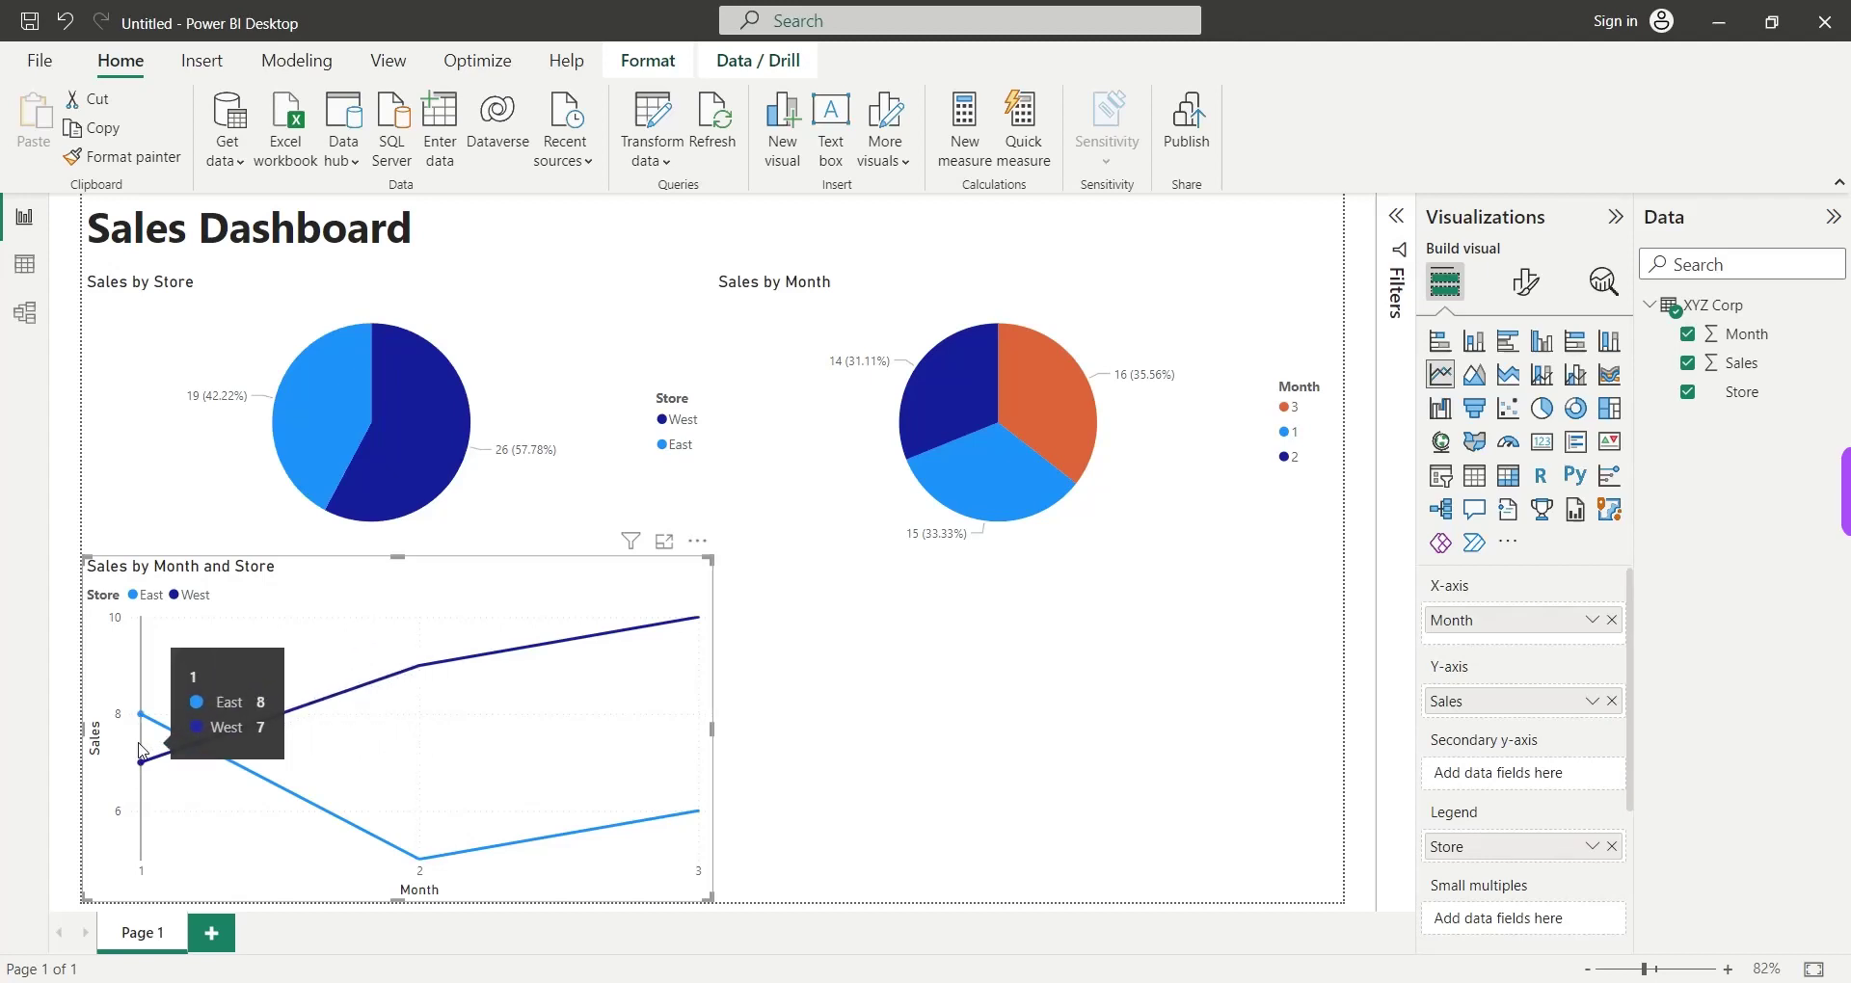
mouse_move(377, 767)
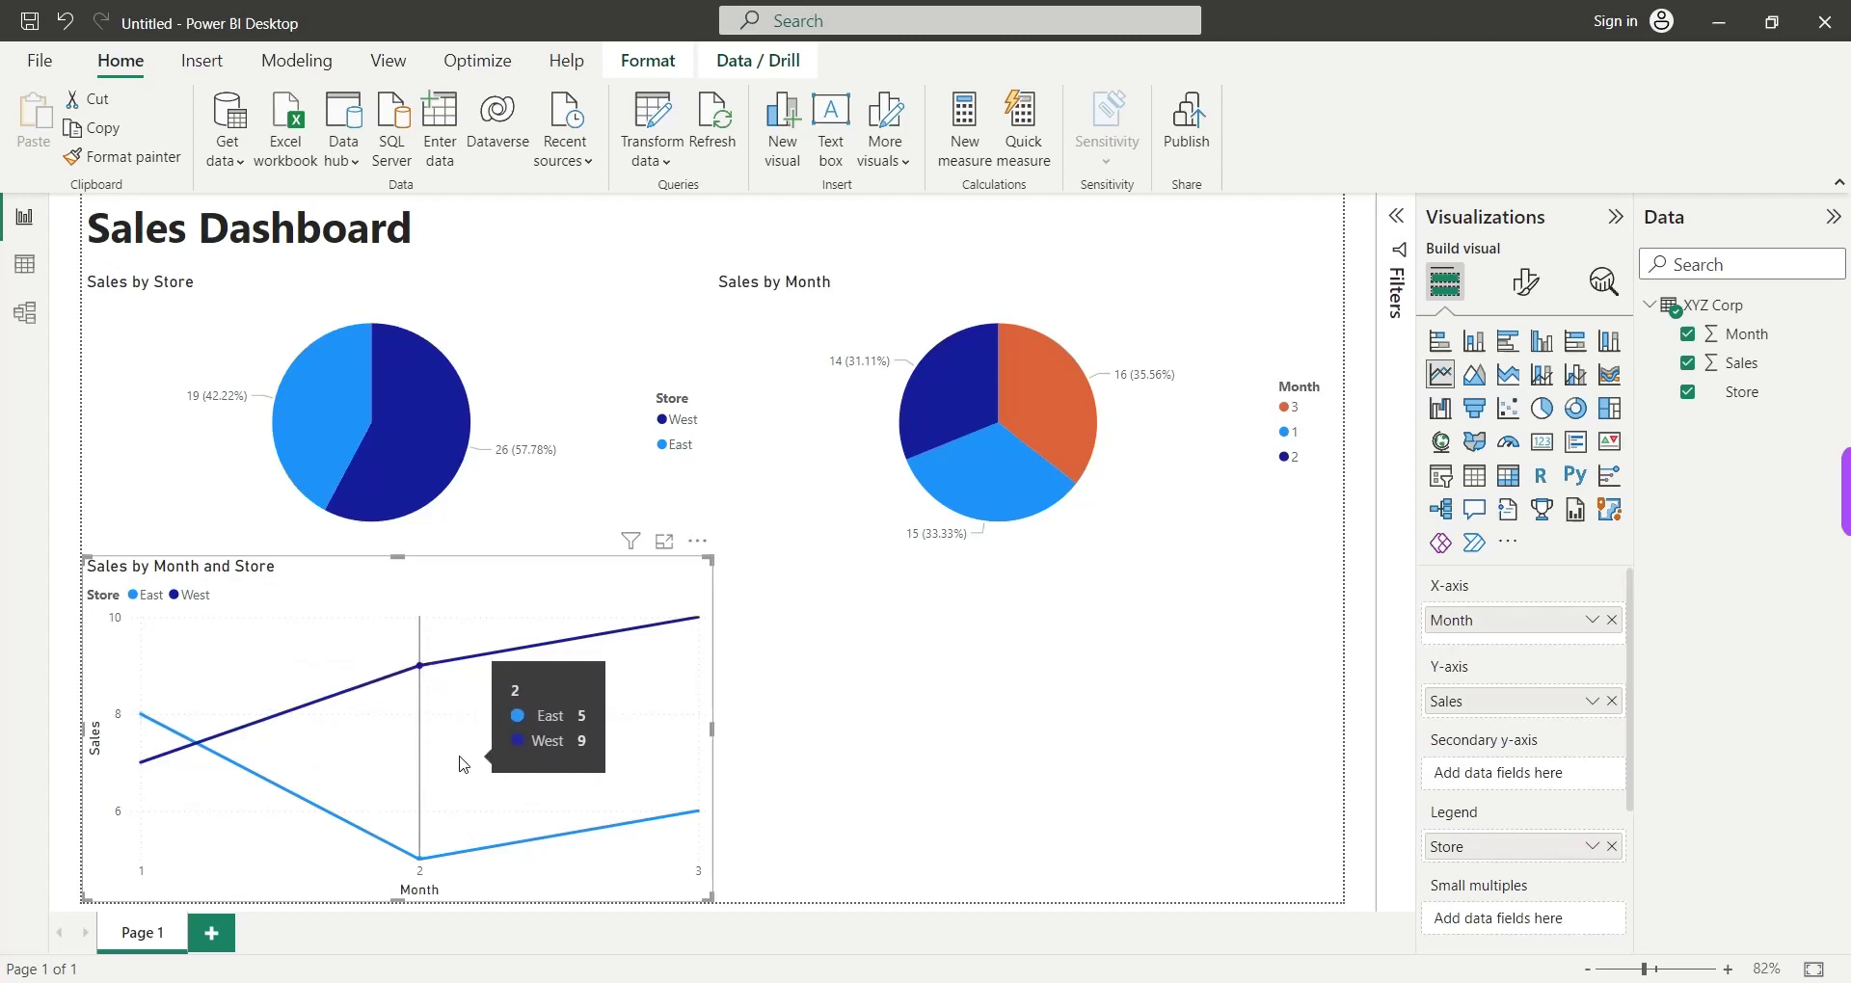
Add a new line chart with Month on the X-axis and Sales on the Y-axis.
click(900, 752)
click(1440, 374)
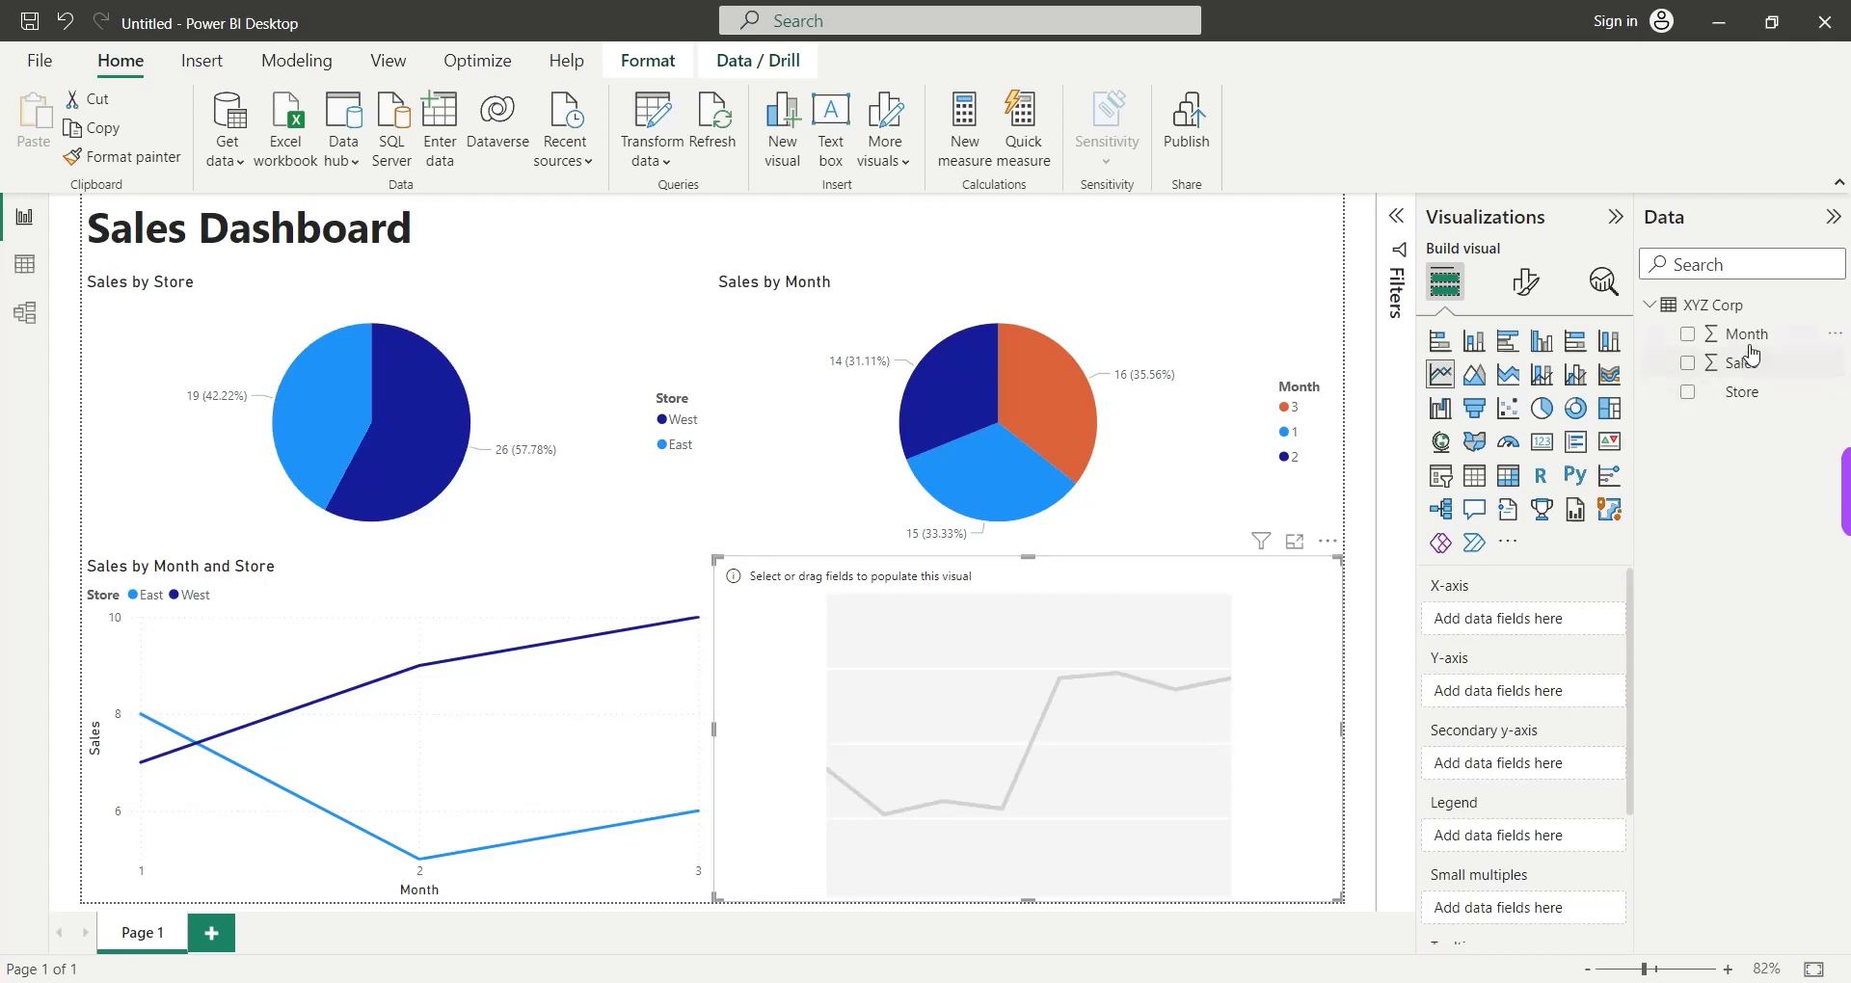
drag(1745, 336, 1542, 624)
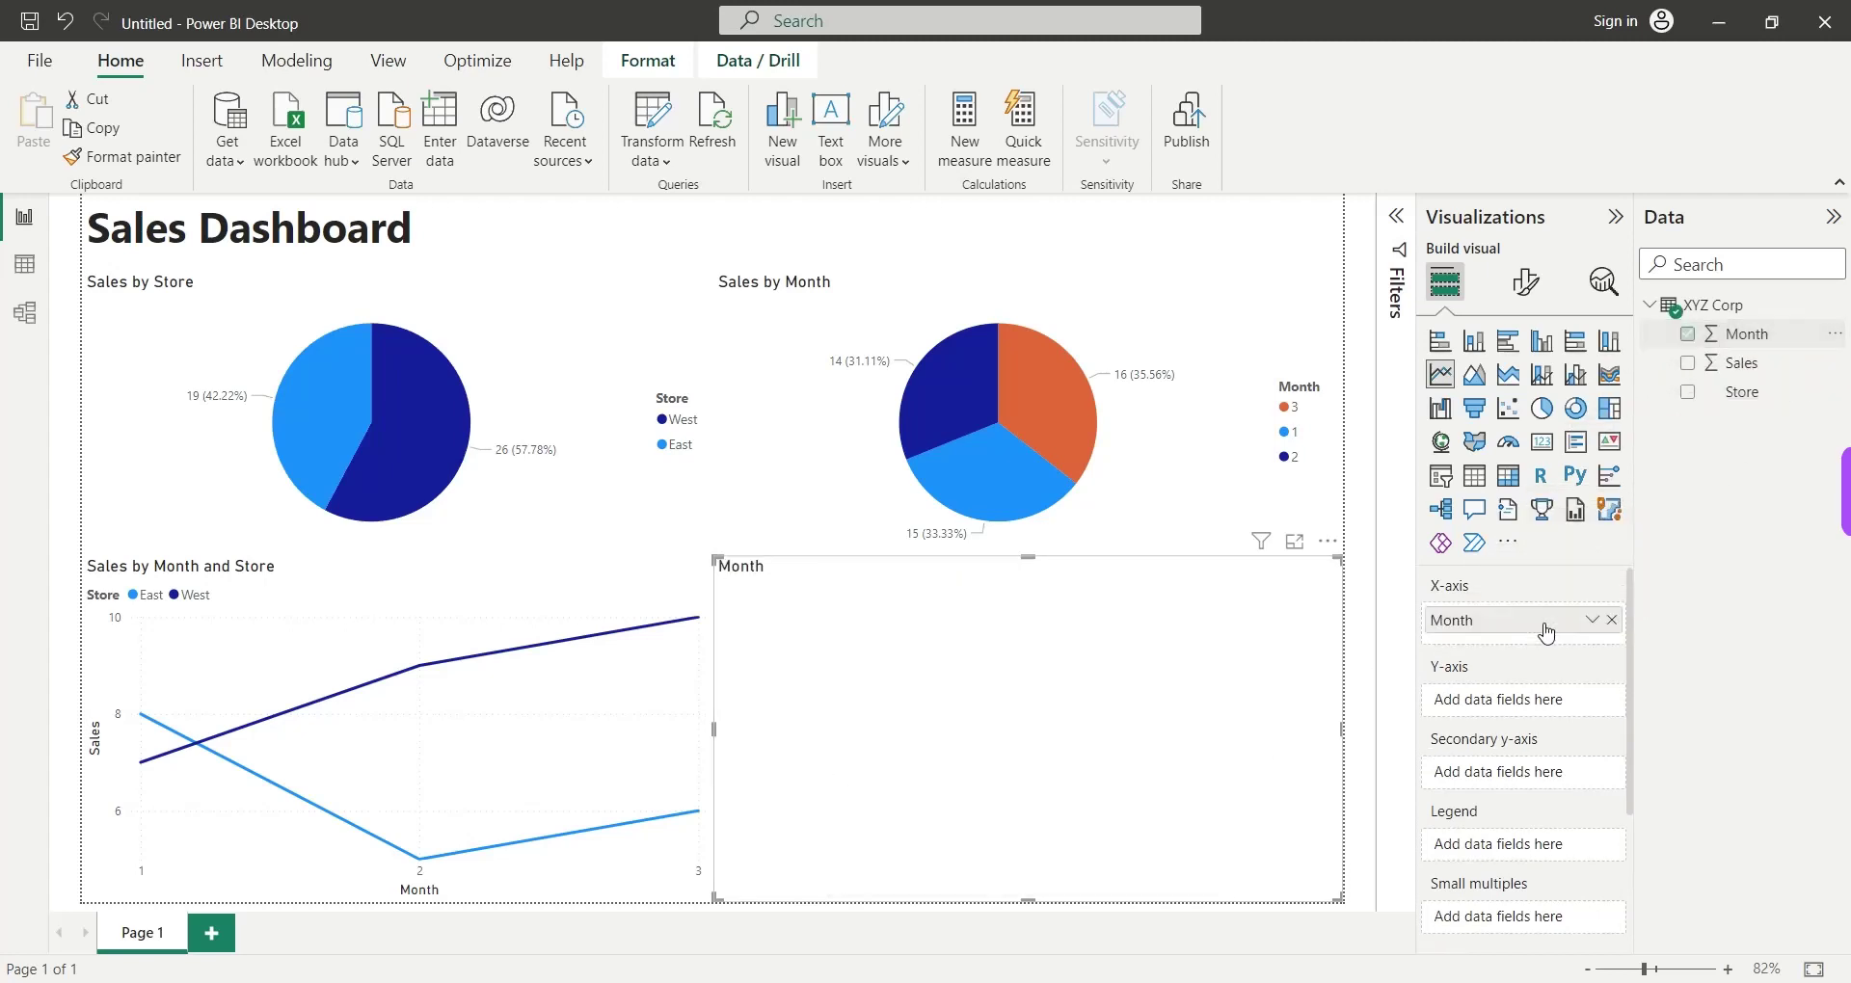
drag(1767, 361, 1545, 703)
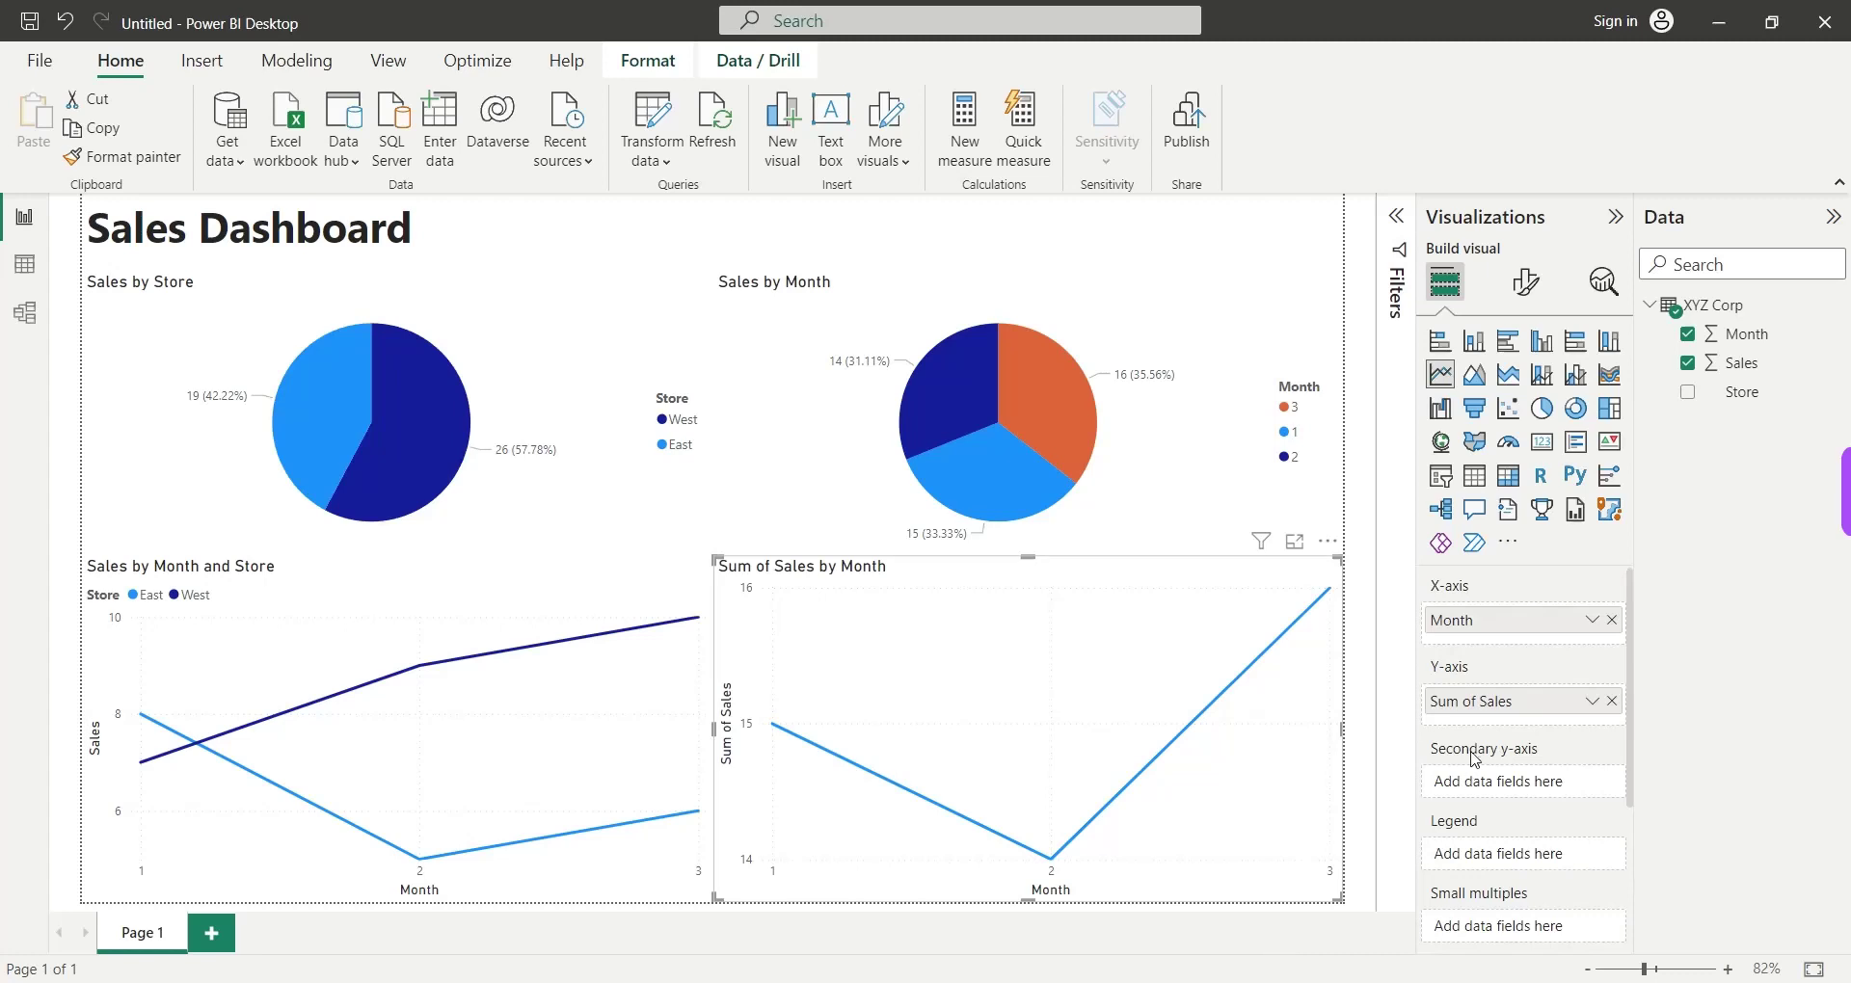
Rename the new chart's 'Sum of Sales' field to 'Sales', giving the title Sales by Month.
double_click(1476, 703)
key(ctrl+shift+Left)
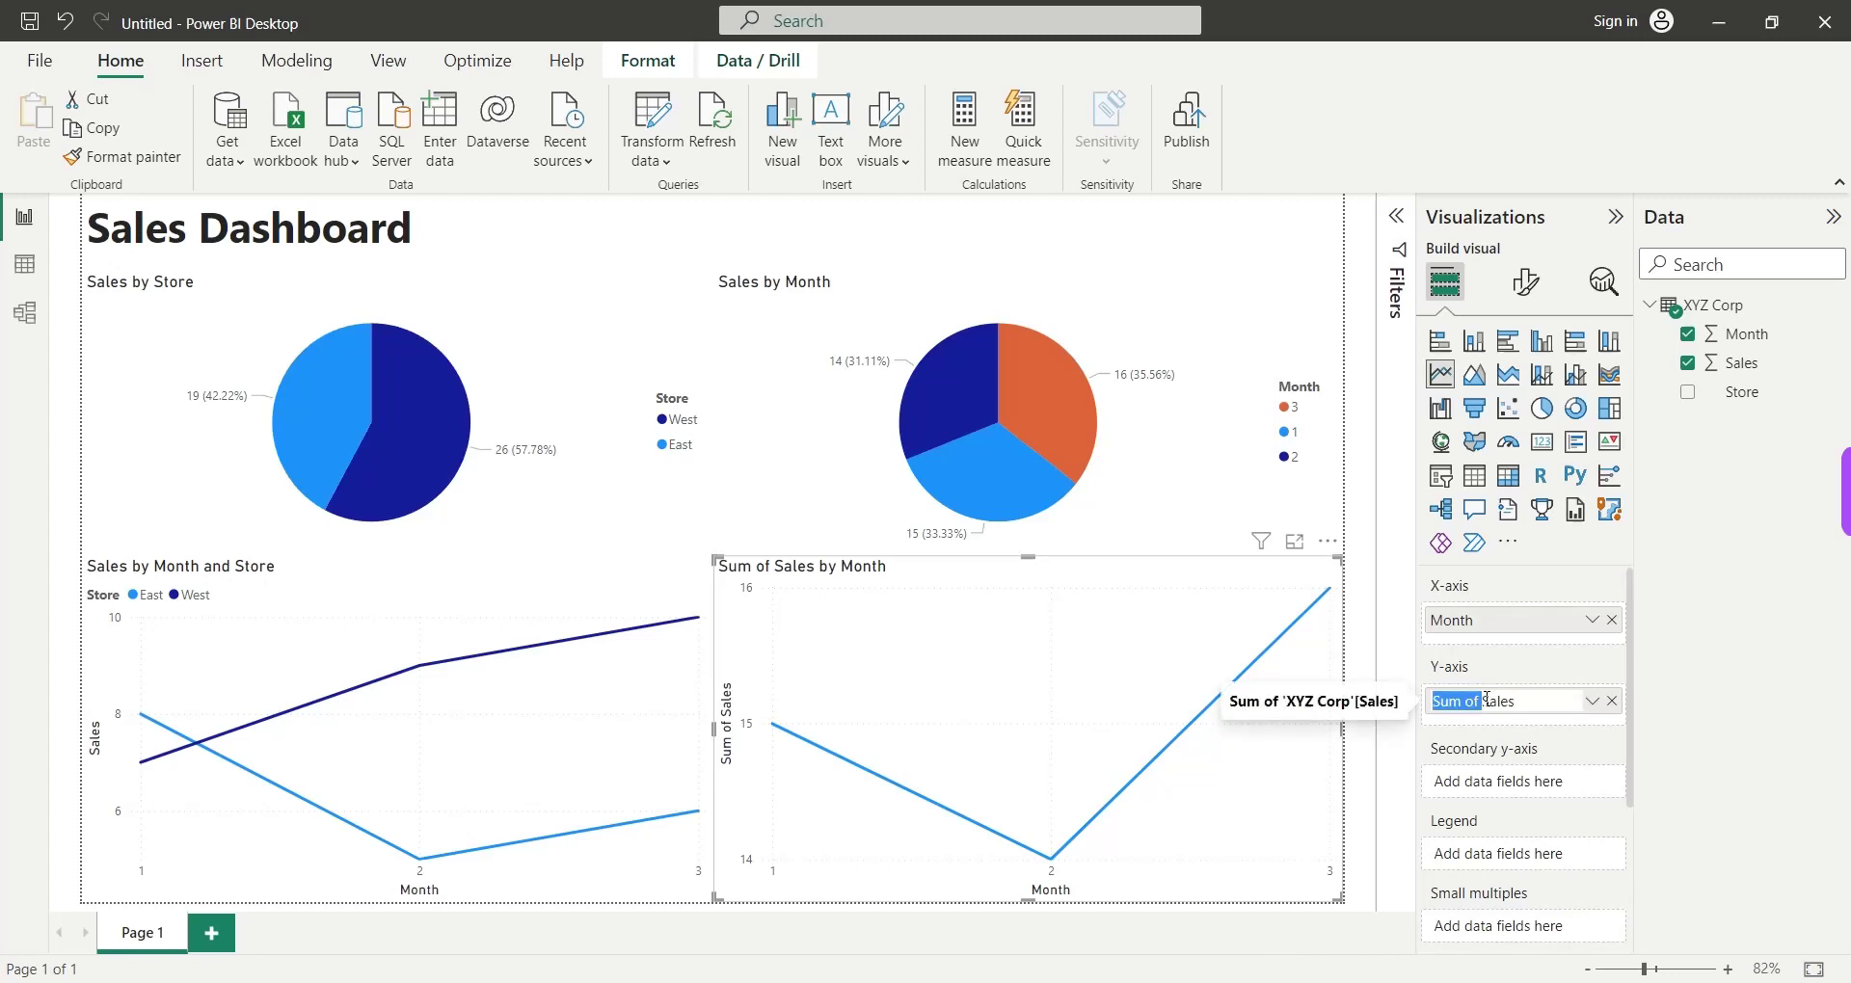
key(BackSpace)
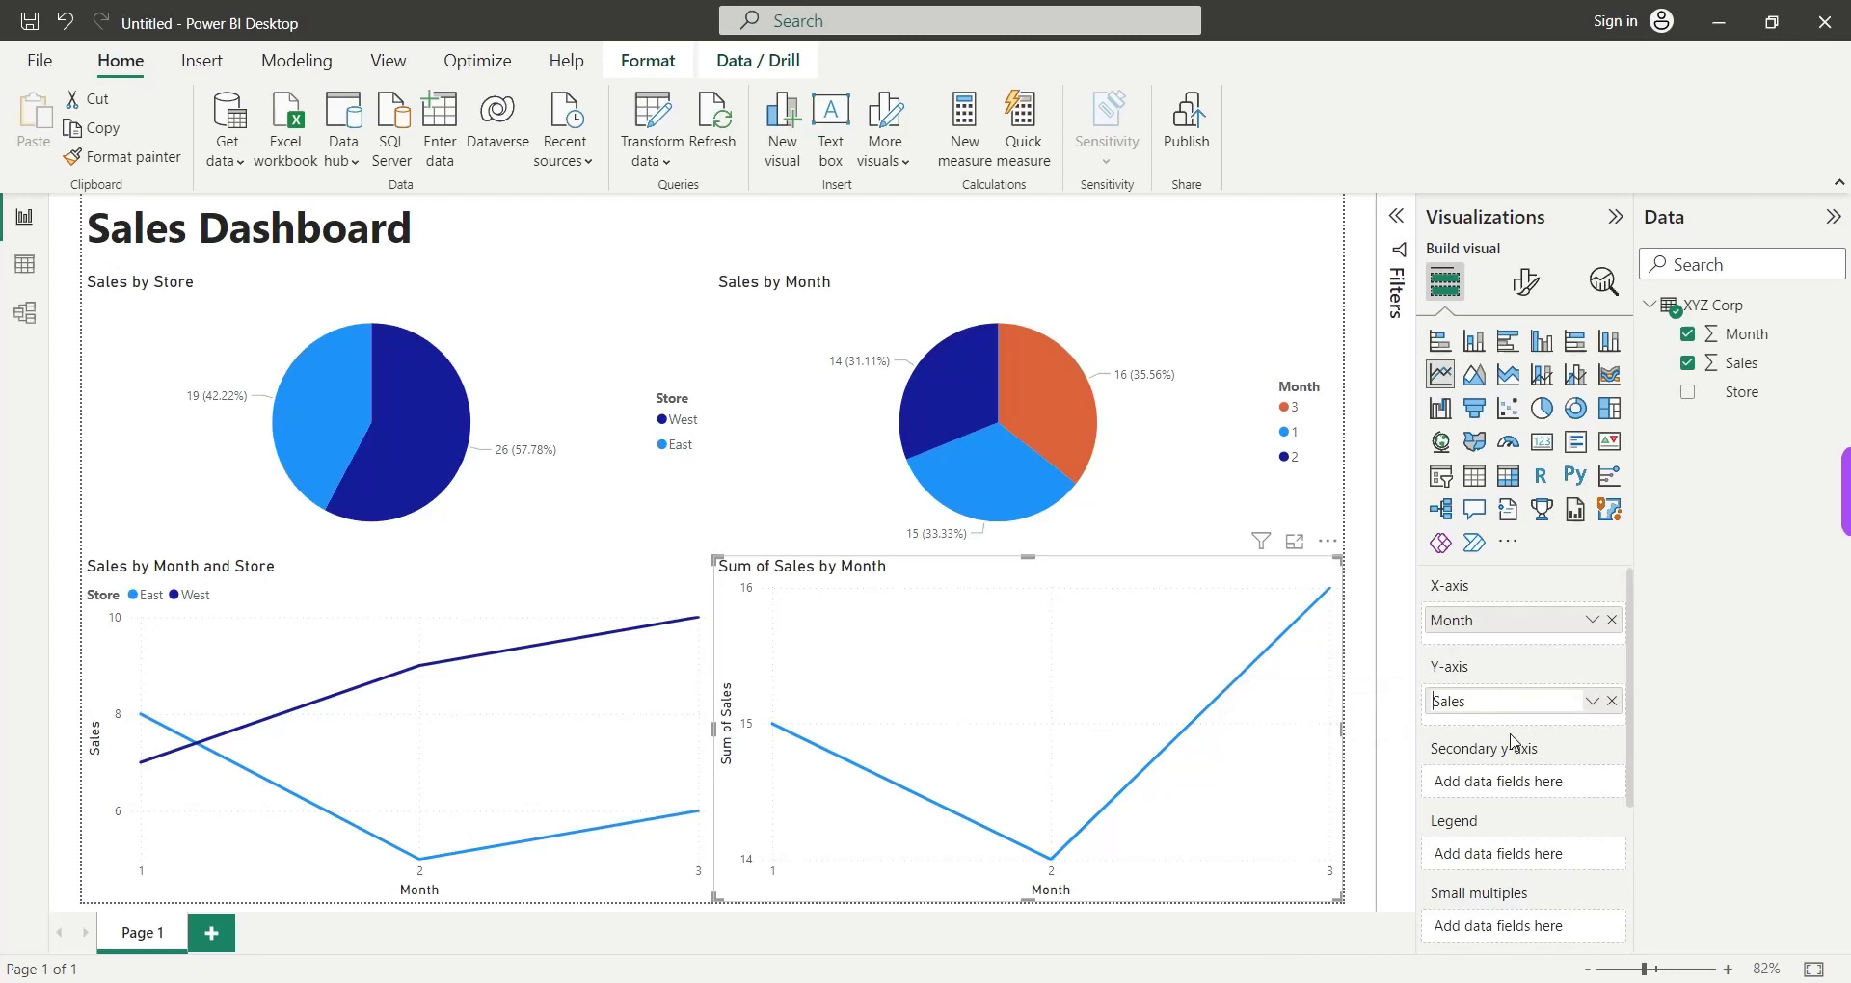
key(Return)
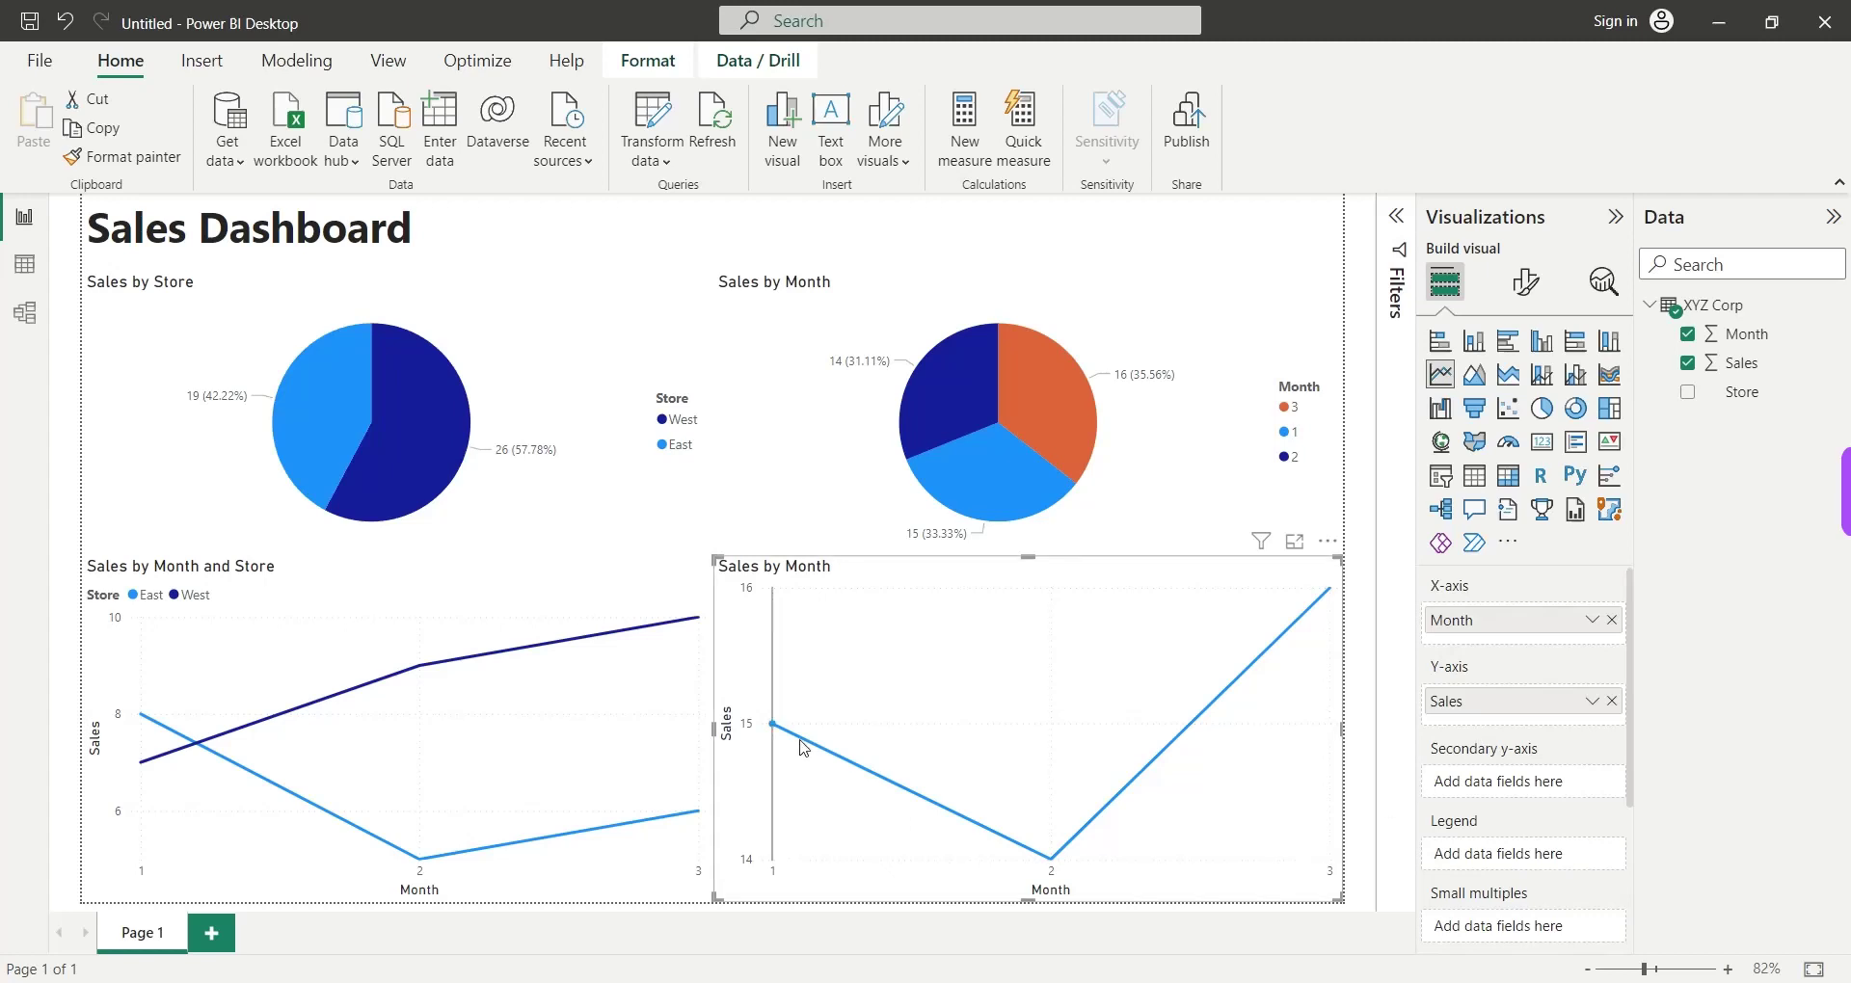
mouse_move(780, 745)
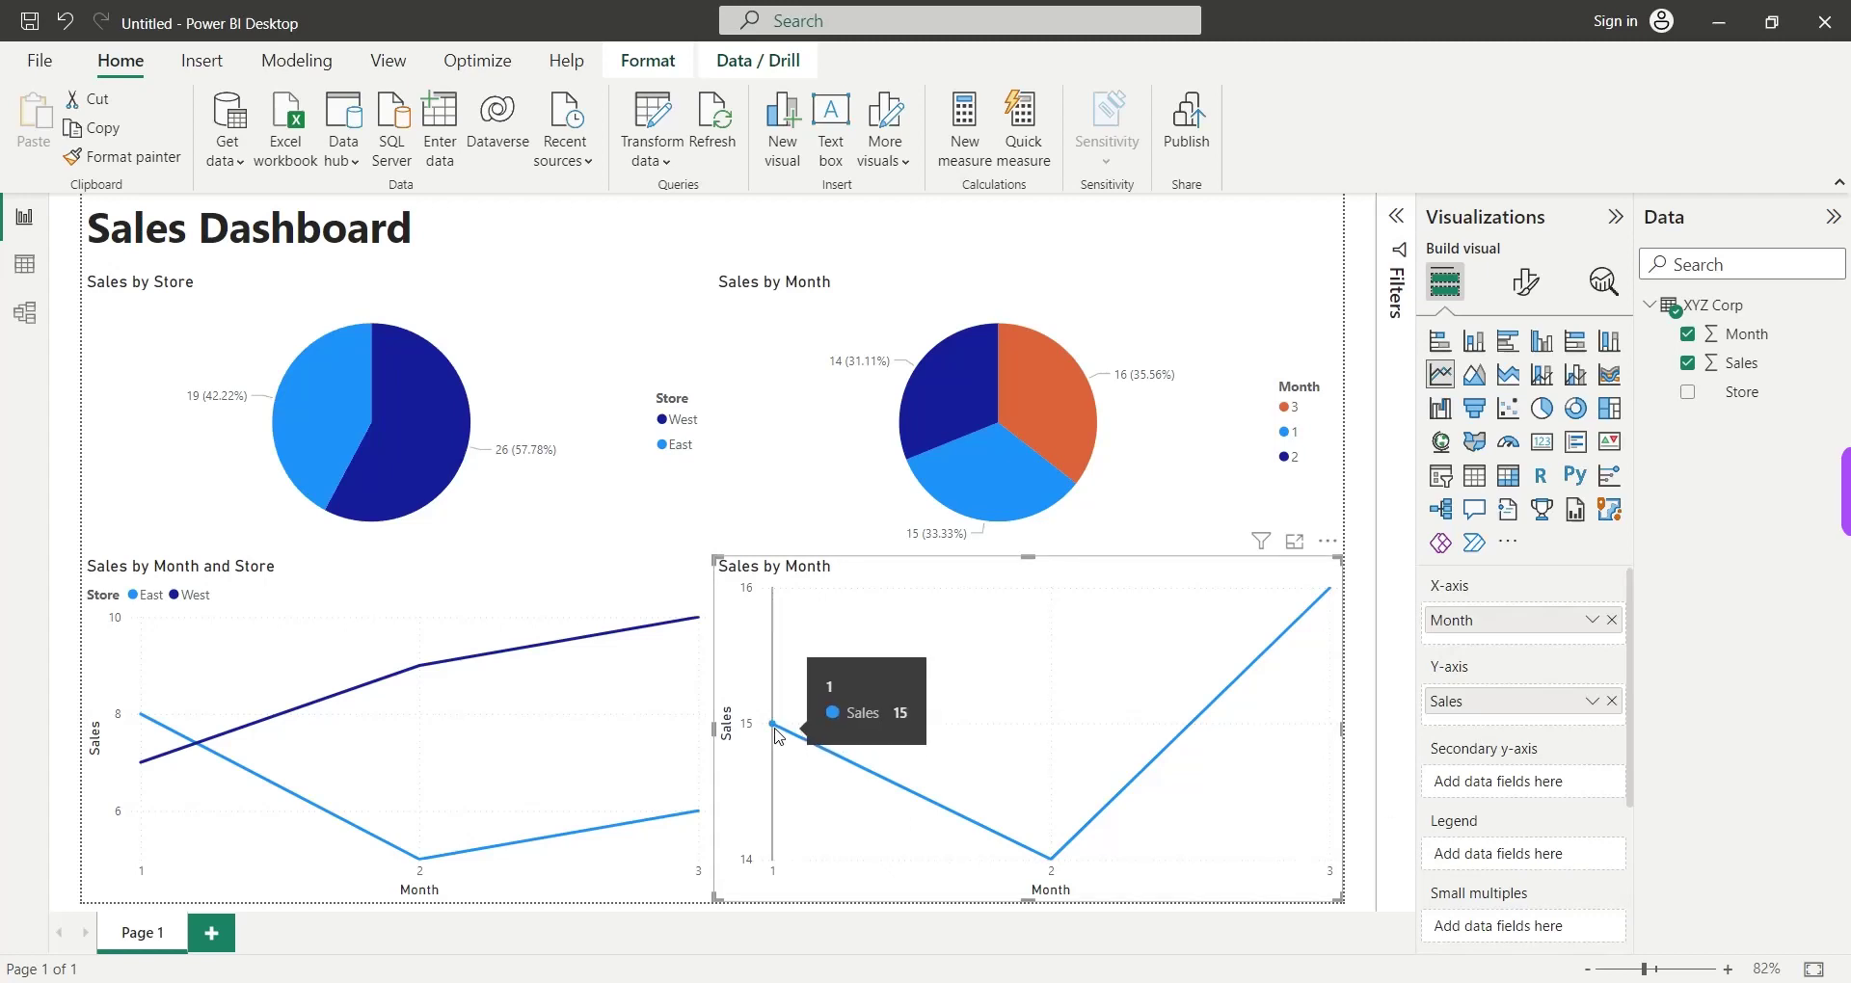
mouse_move(1067, 868)
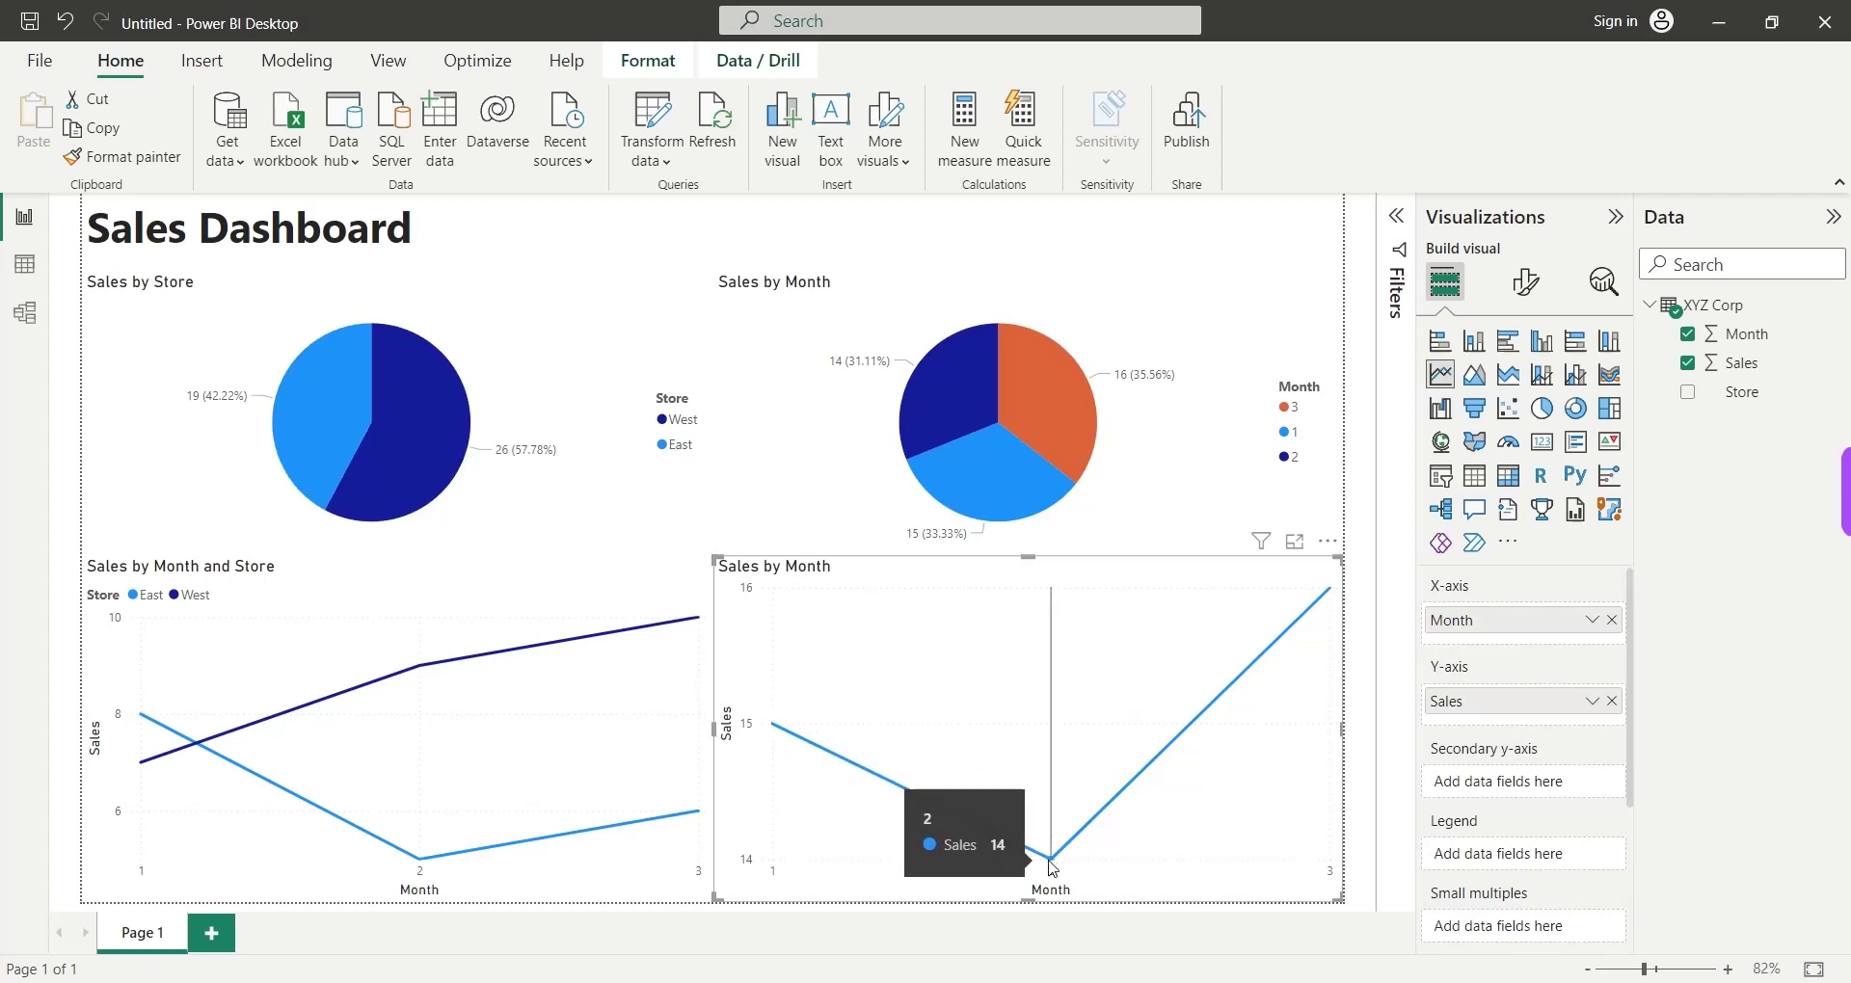
mouse_move(1318, 614)
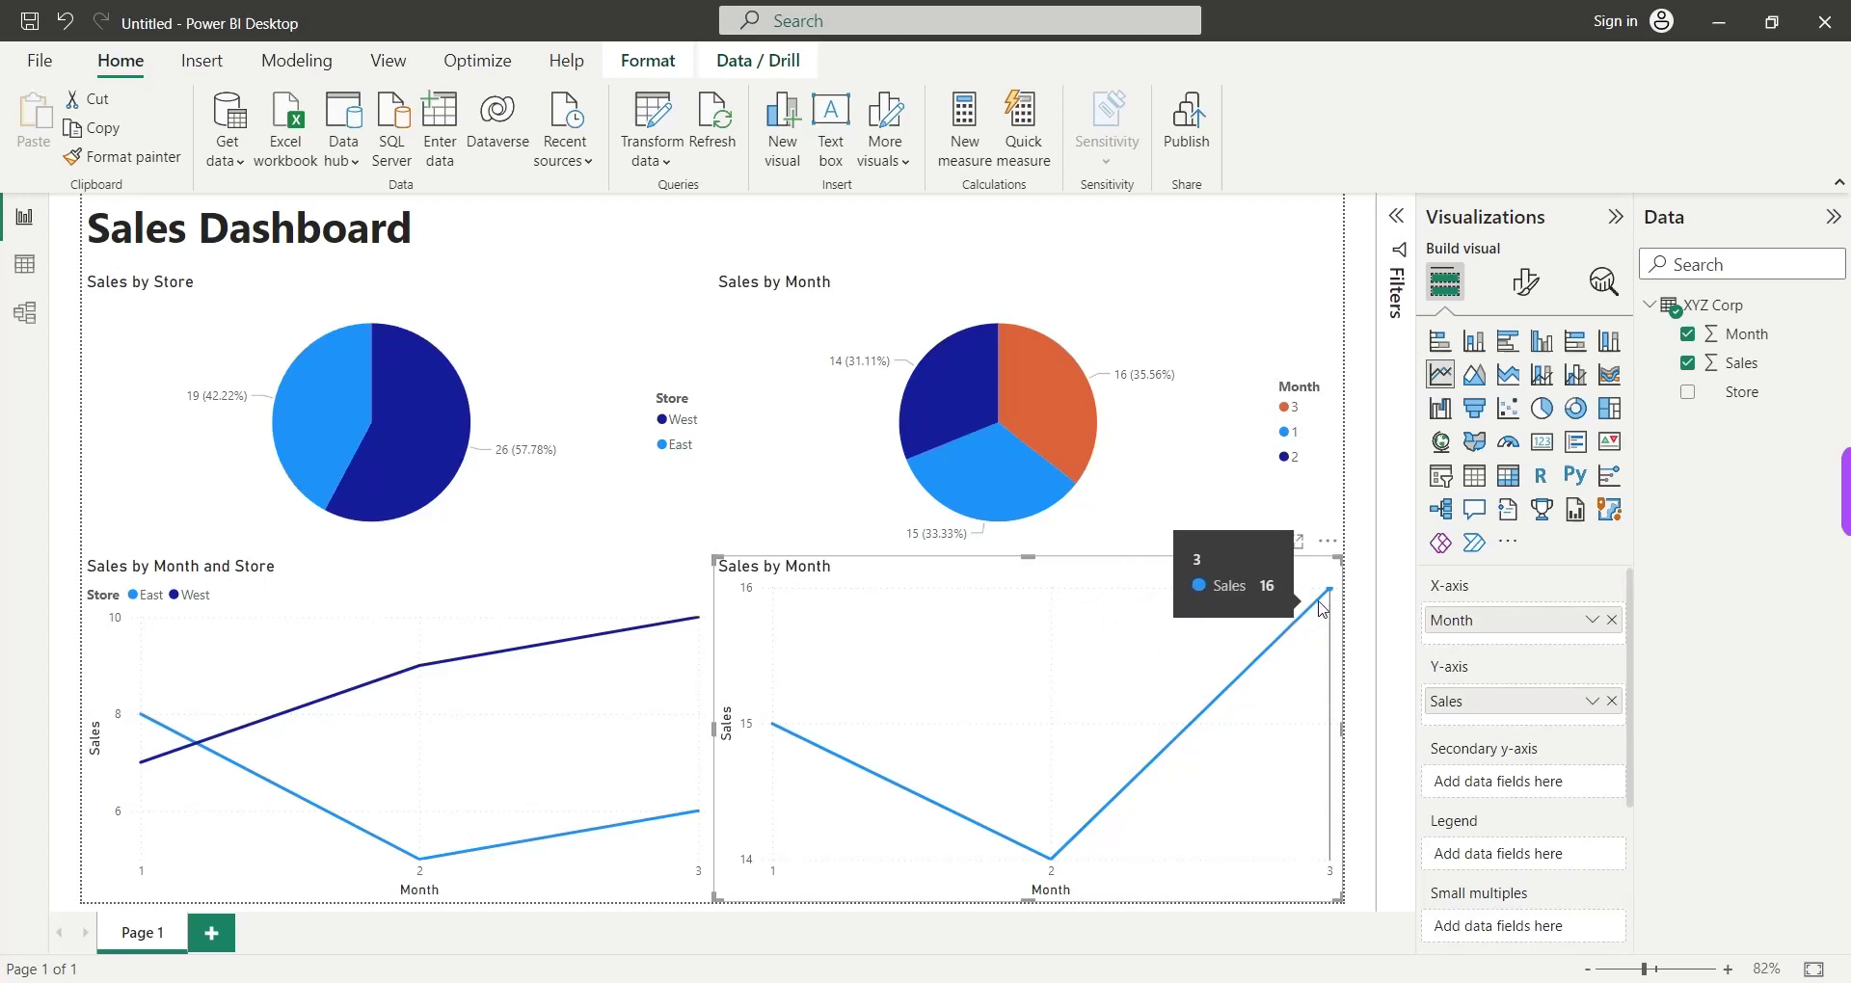
click(1363, 703)
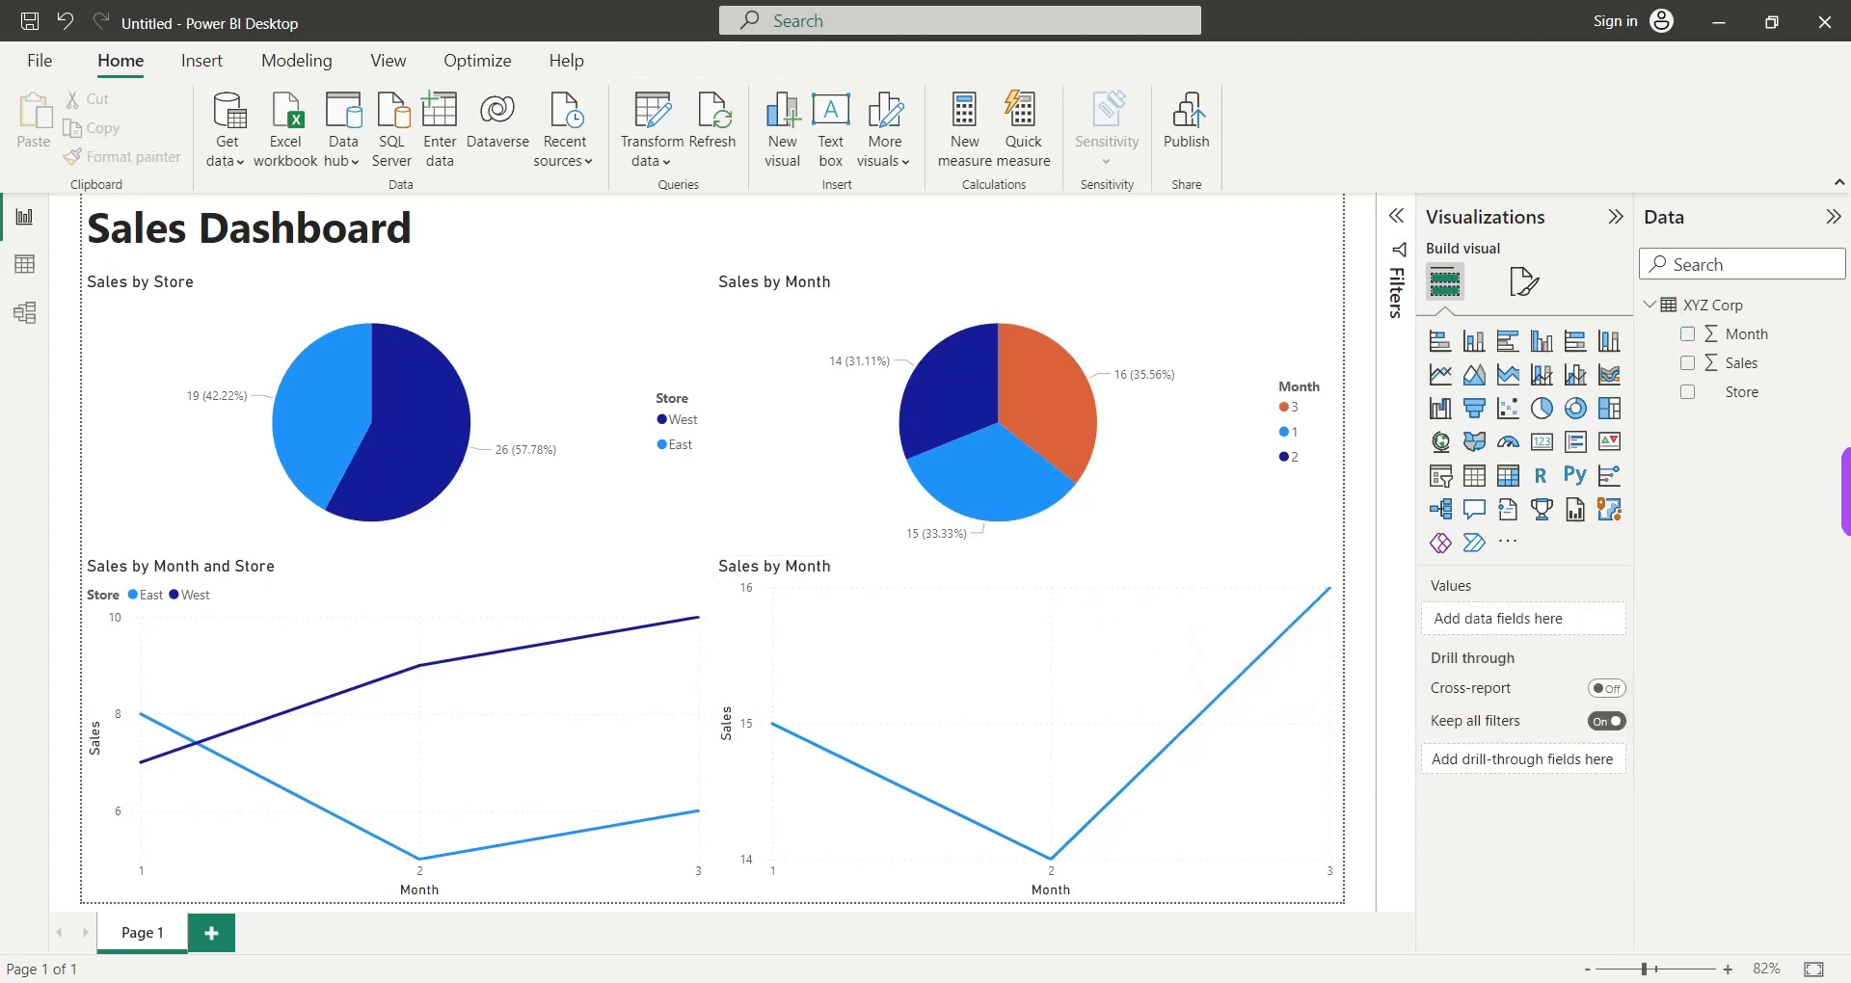